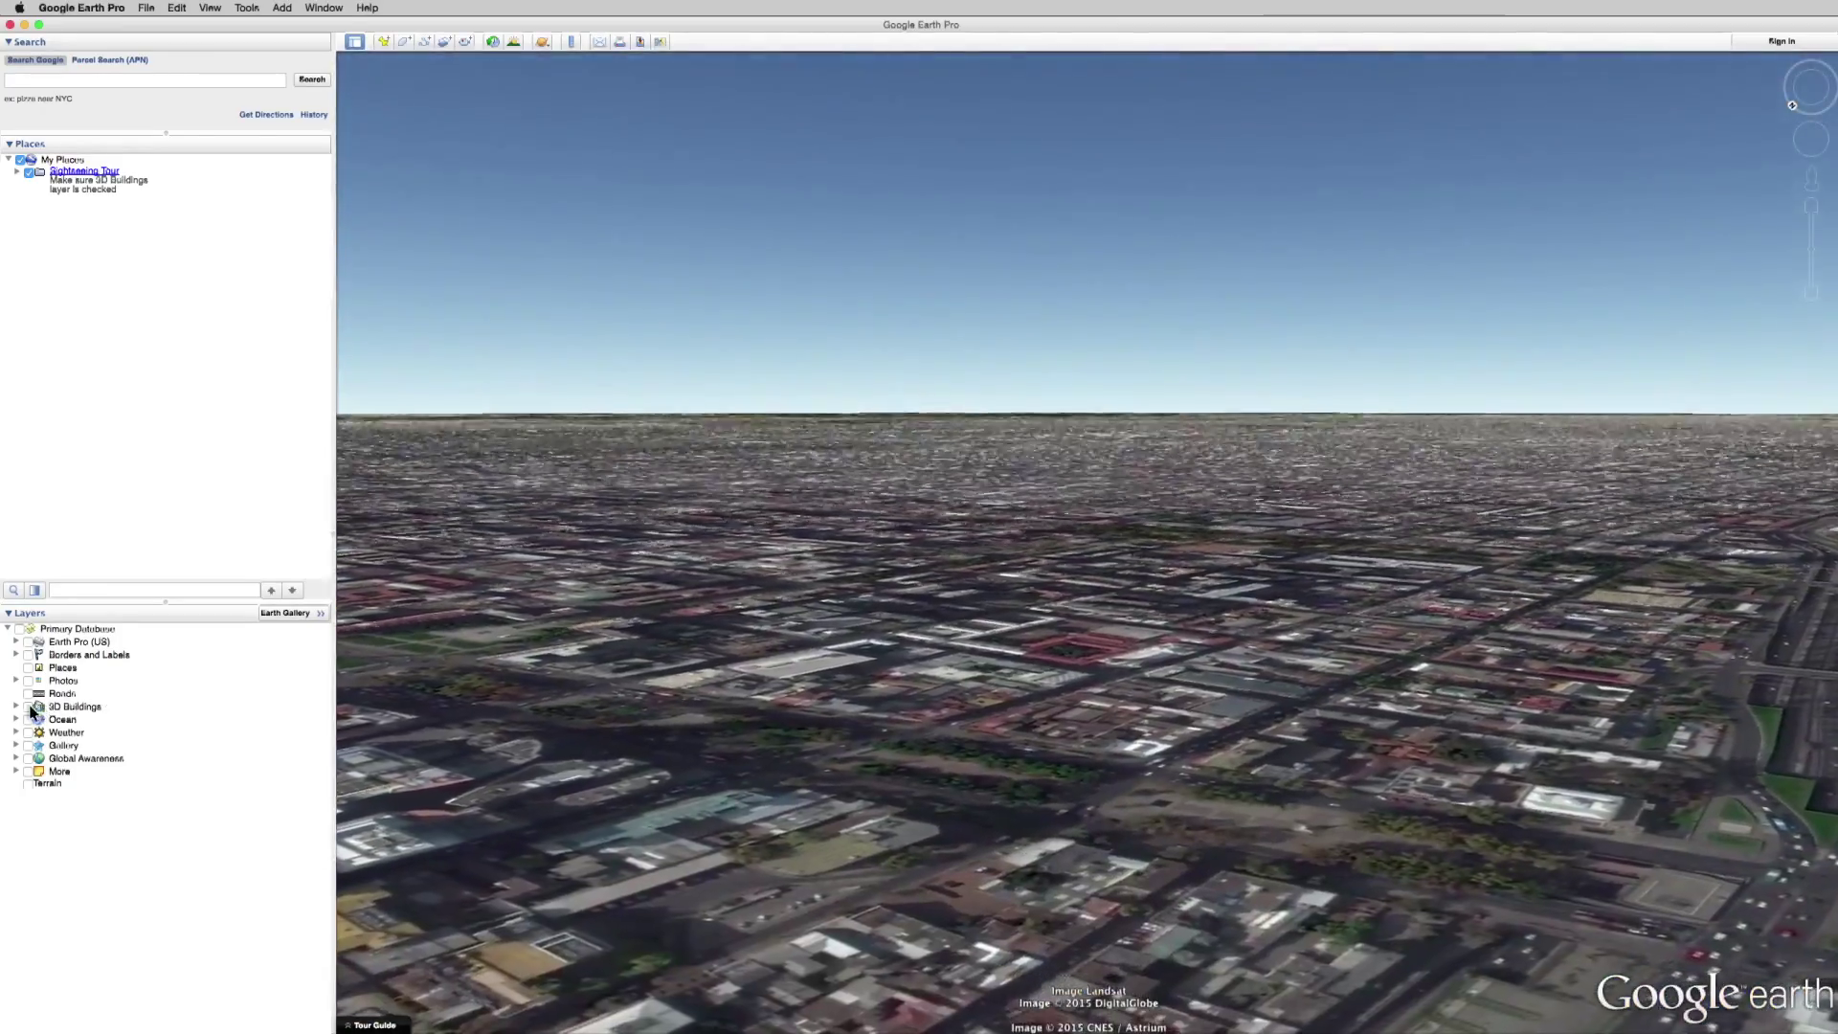
# Step: Check the 3D Buildings and Terrain layers in the Layers panel
pyautogui.click(29, 707)
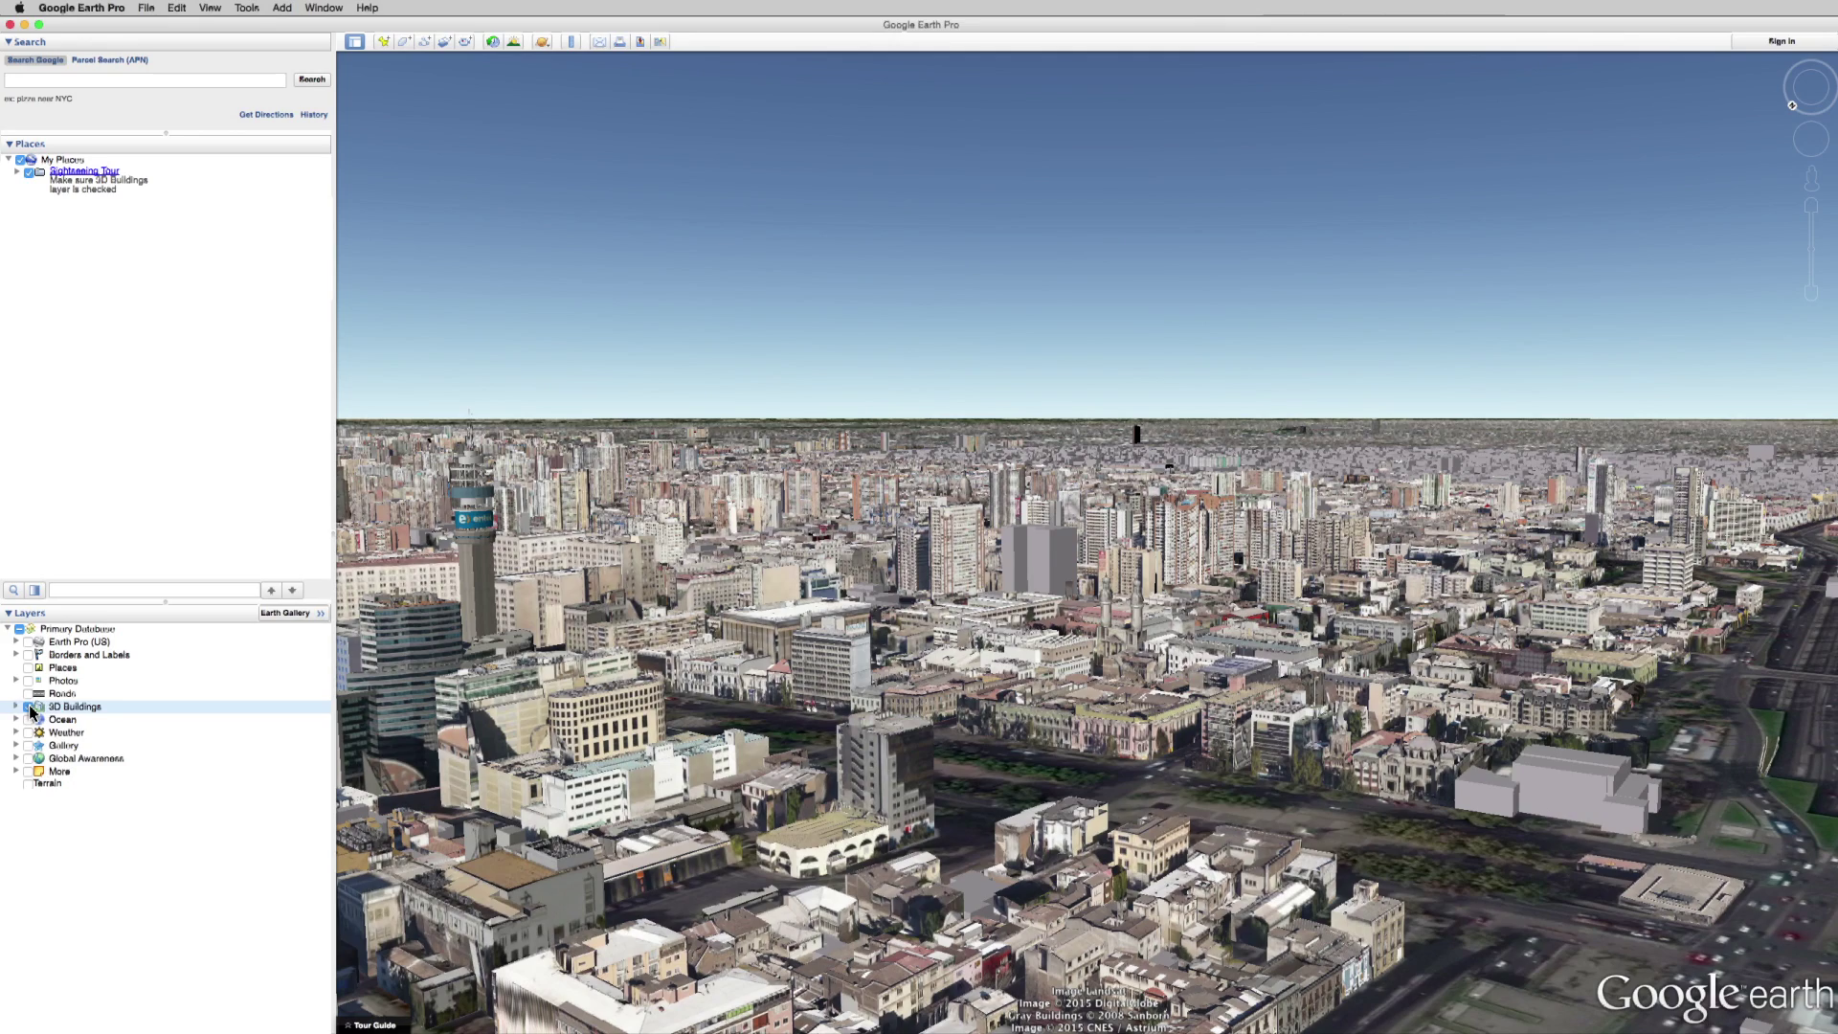
pyautogui.click(27, 782)
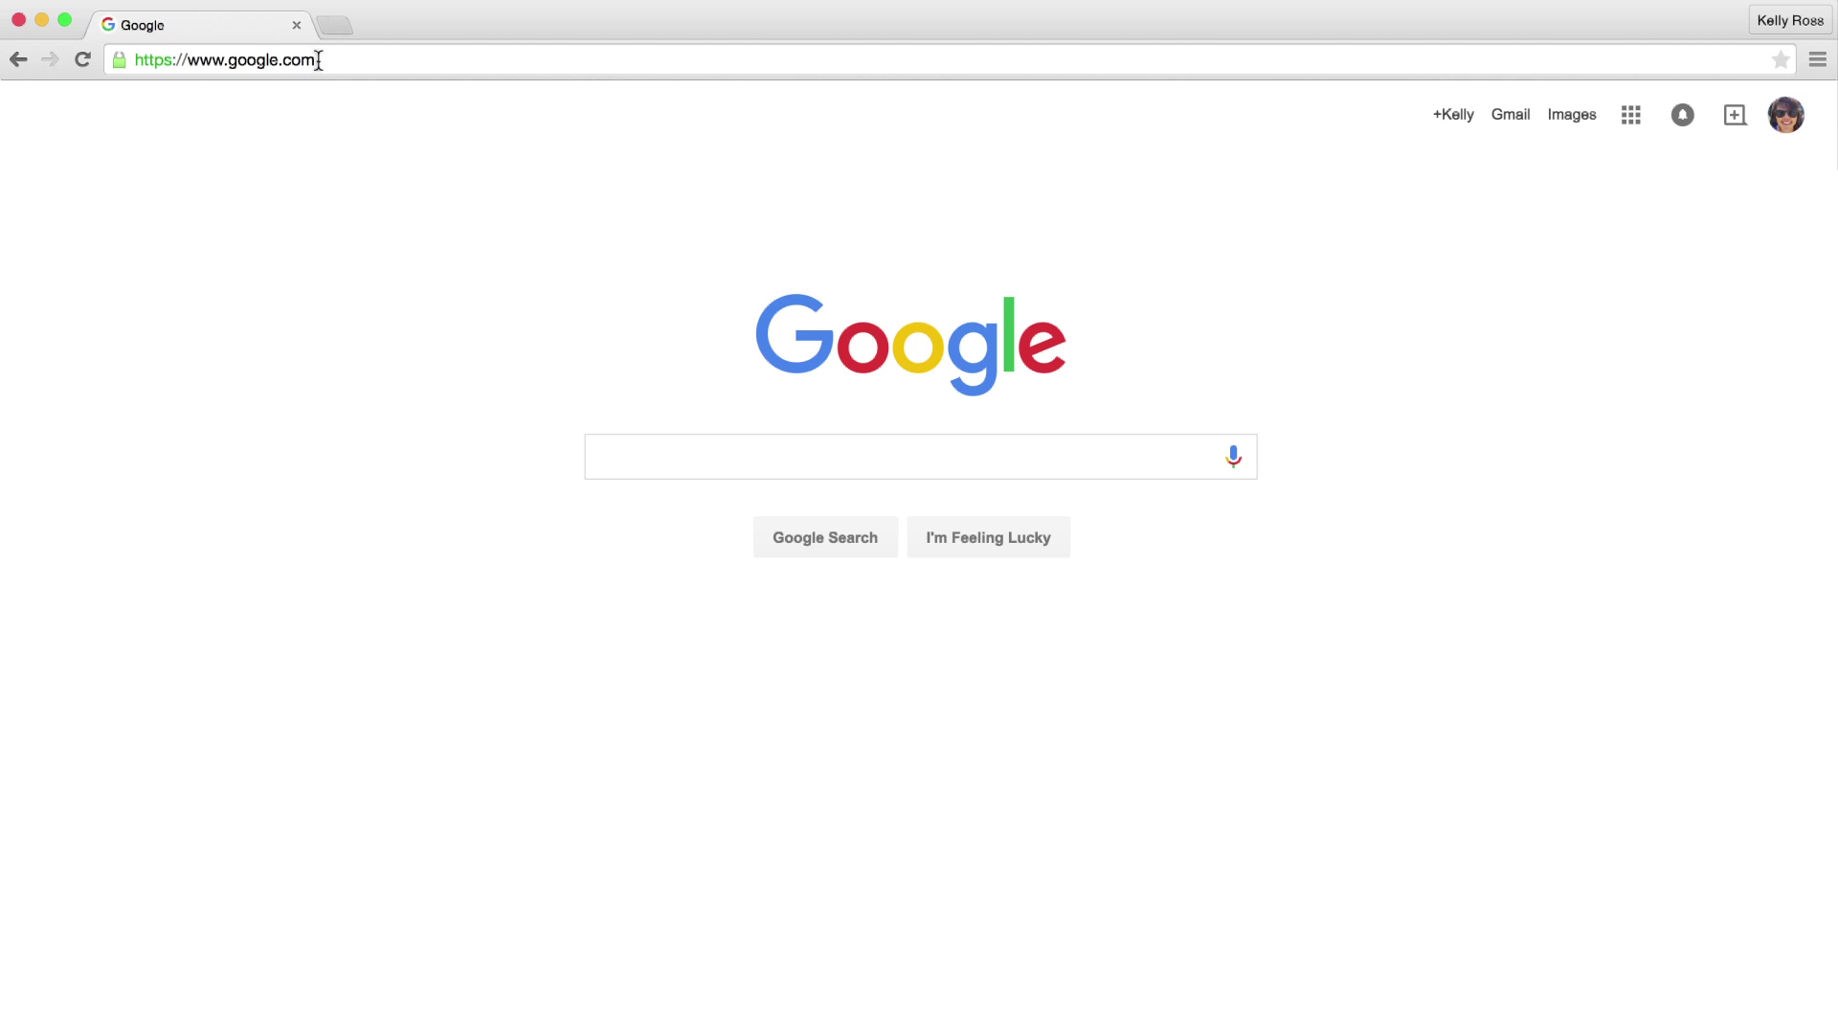
# Step: Go to earth.google.com and download Google Earth Pro, agreeing to the terms
pyautogui.click(319, 61)
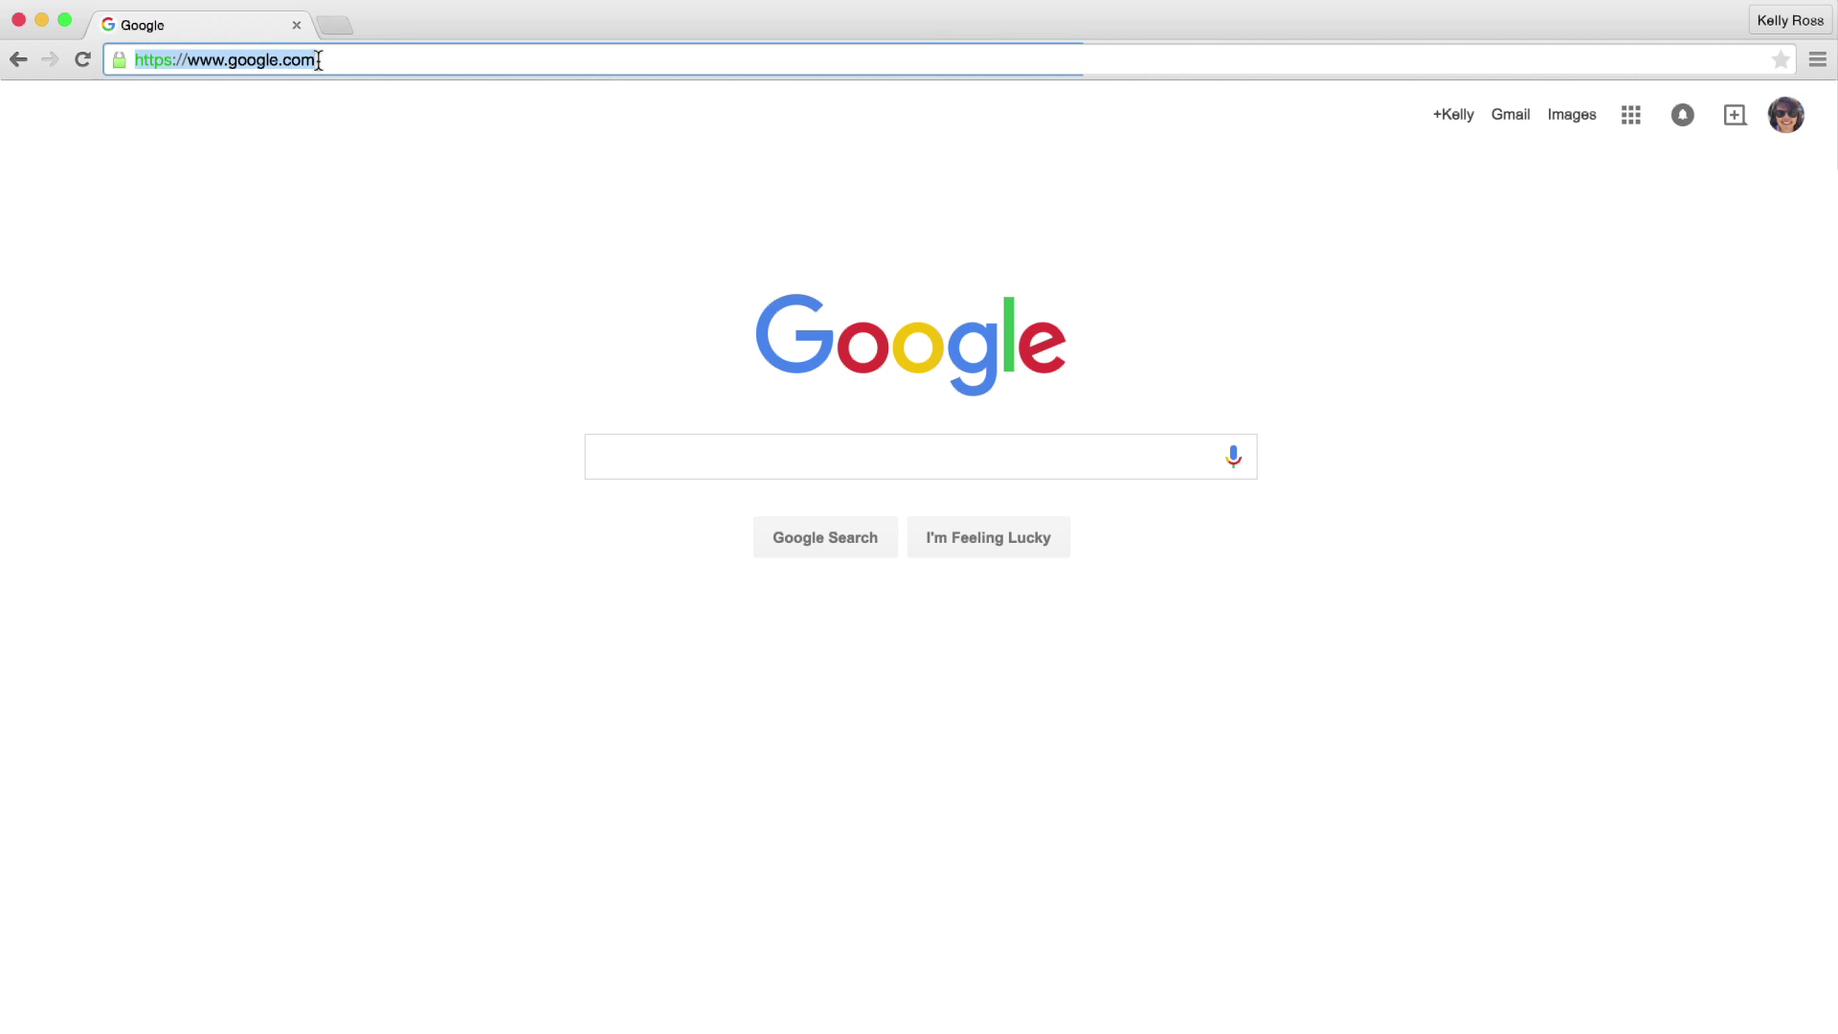
pyautogui.write('earth.google.c')
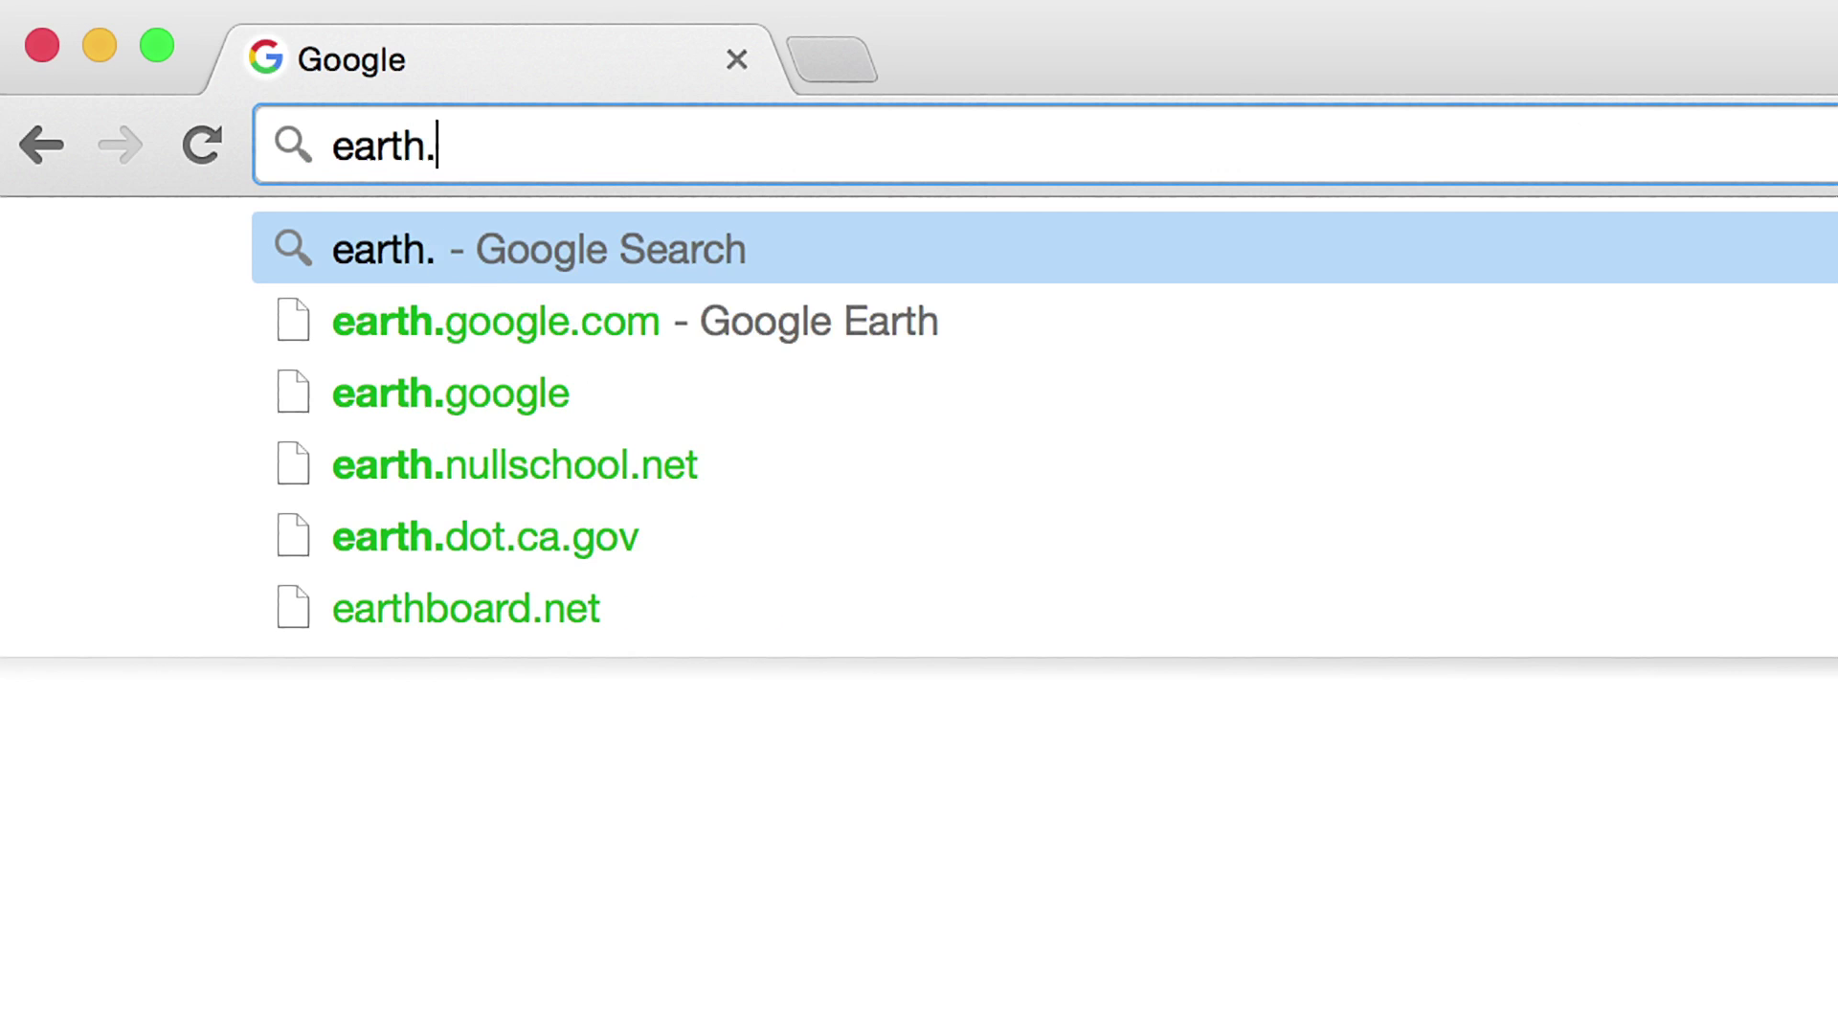
pyautogui.write('om')
pyautogui.press('Return')
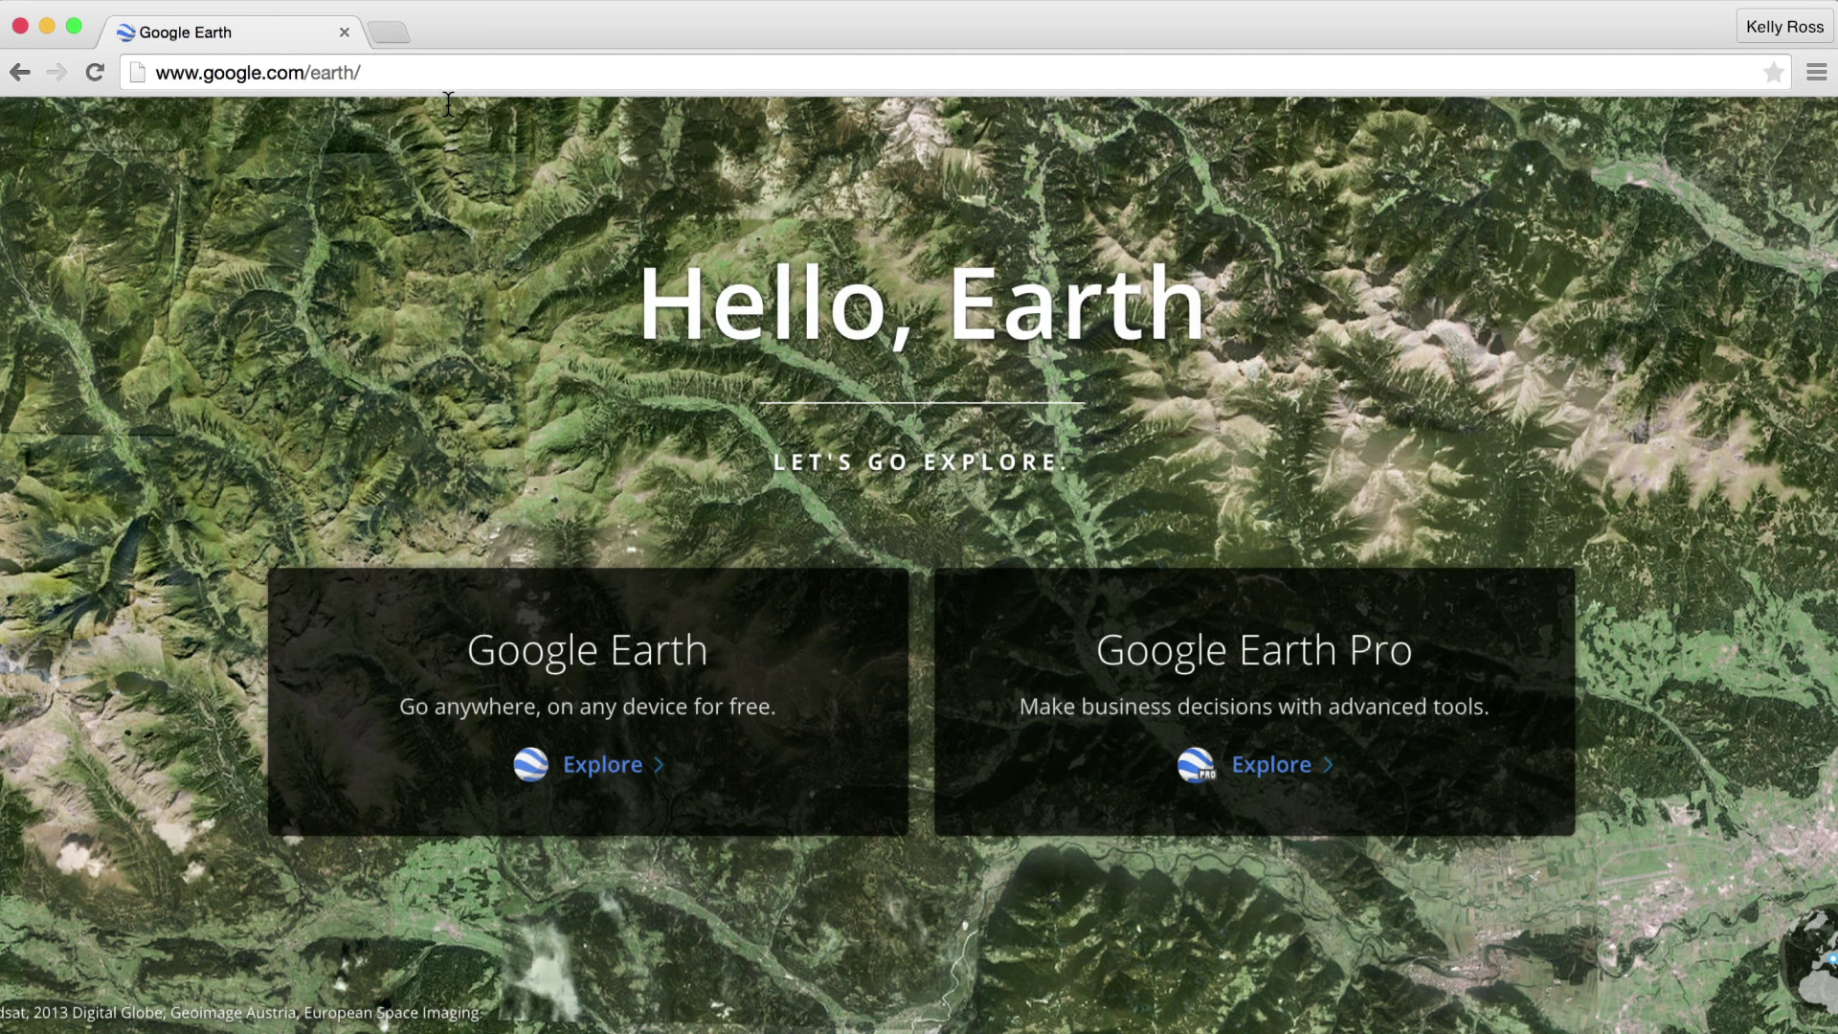
pyautogui.click(1141, 696)
pyautogui.scroll(-6, 1062, 747)
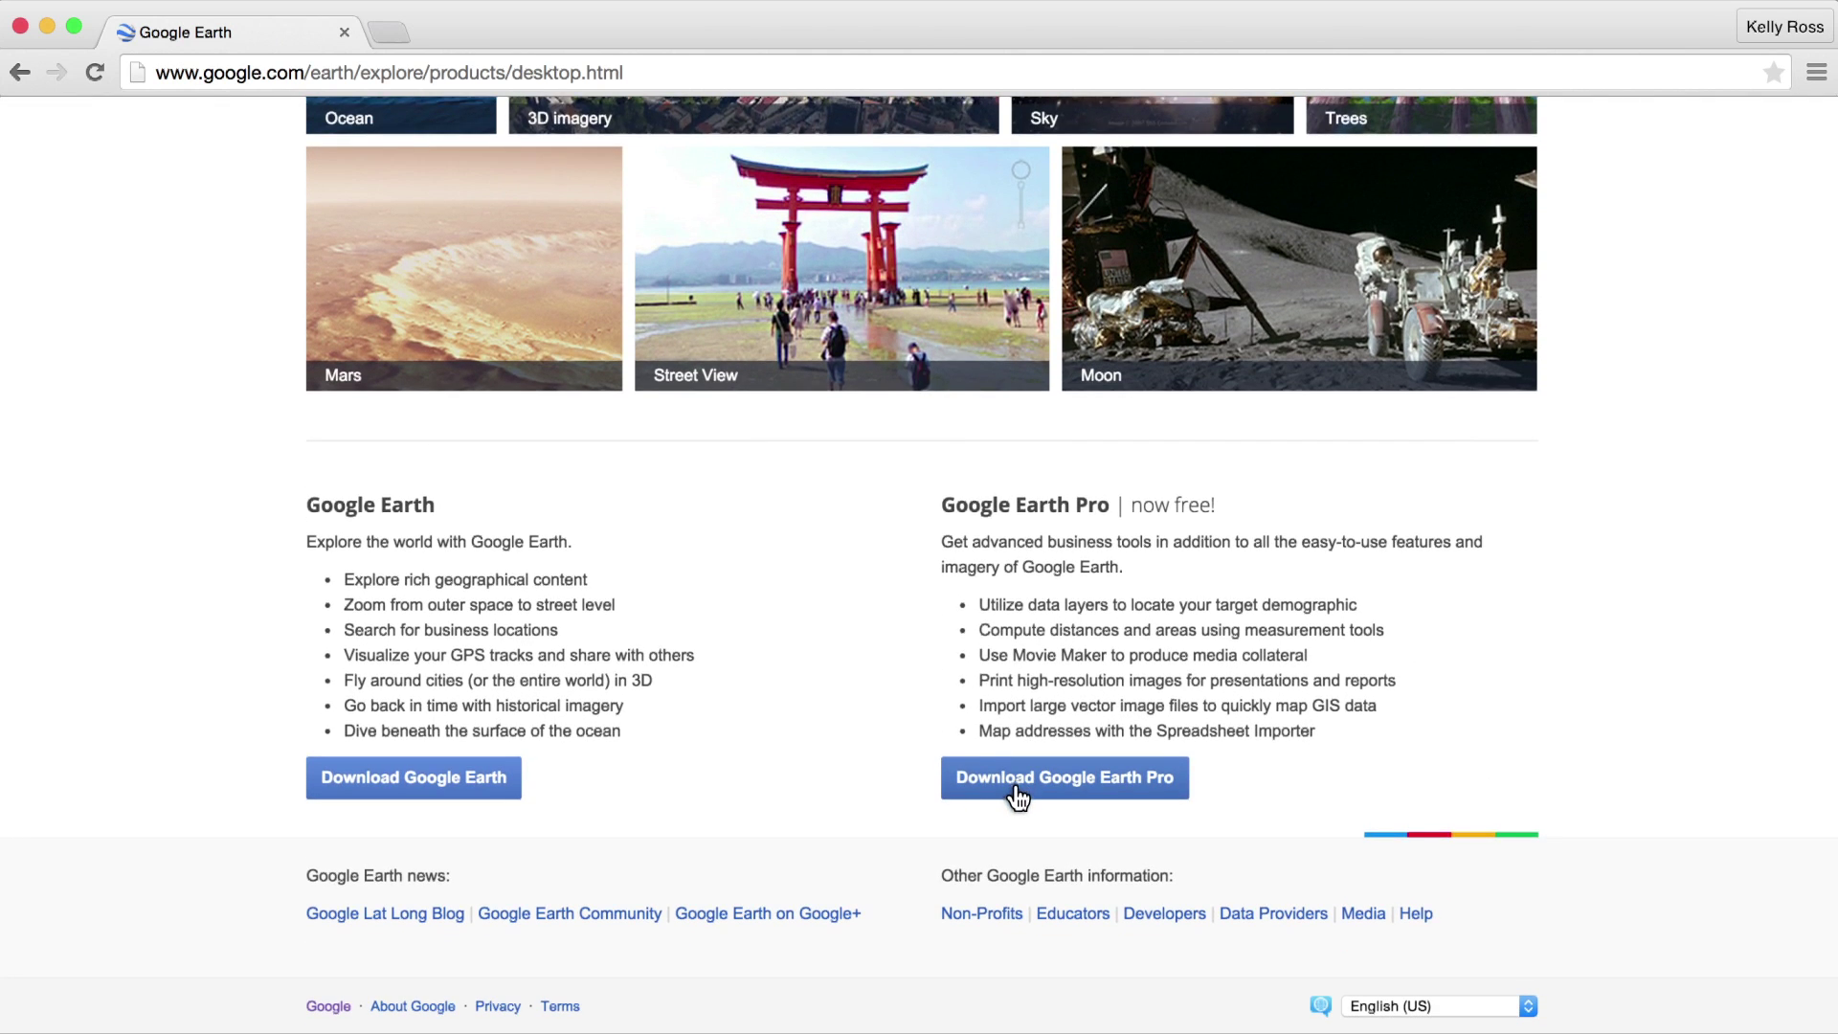
pyautogui.click(1015, 788)
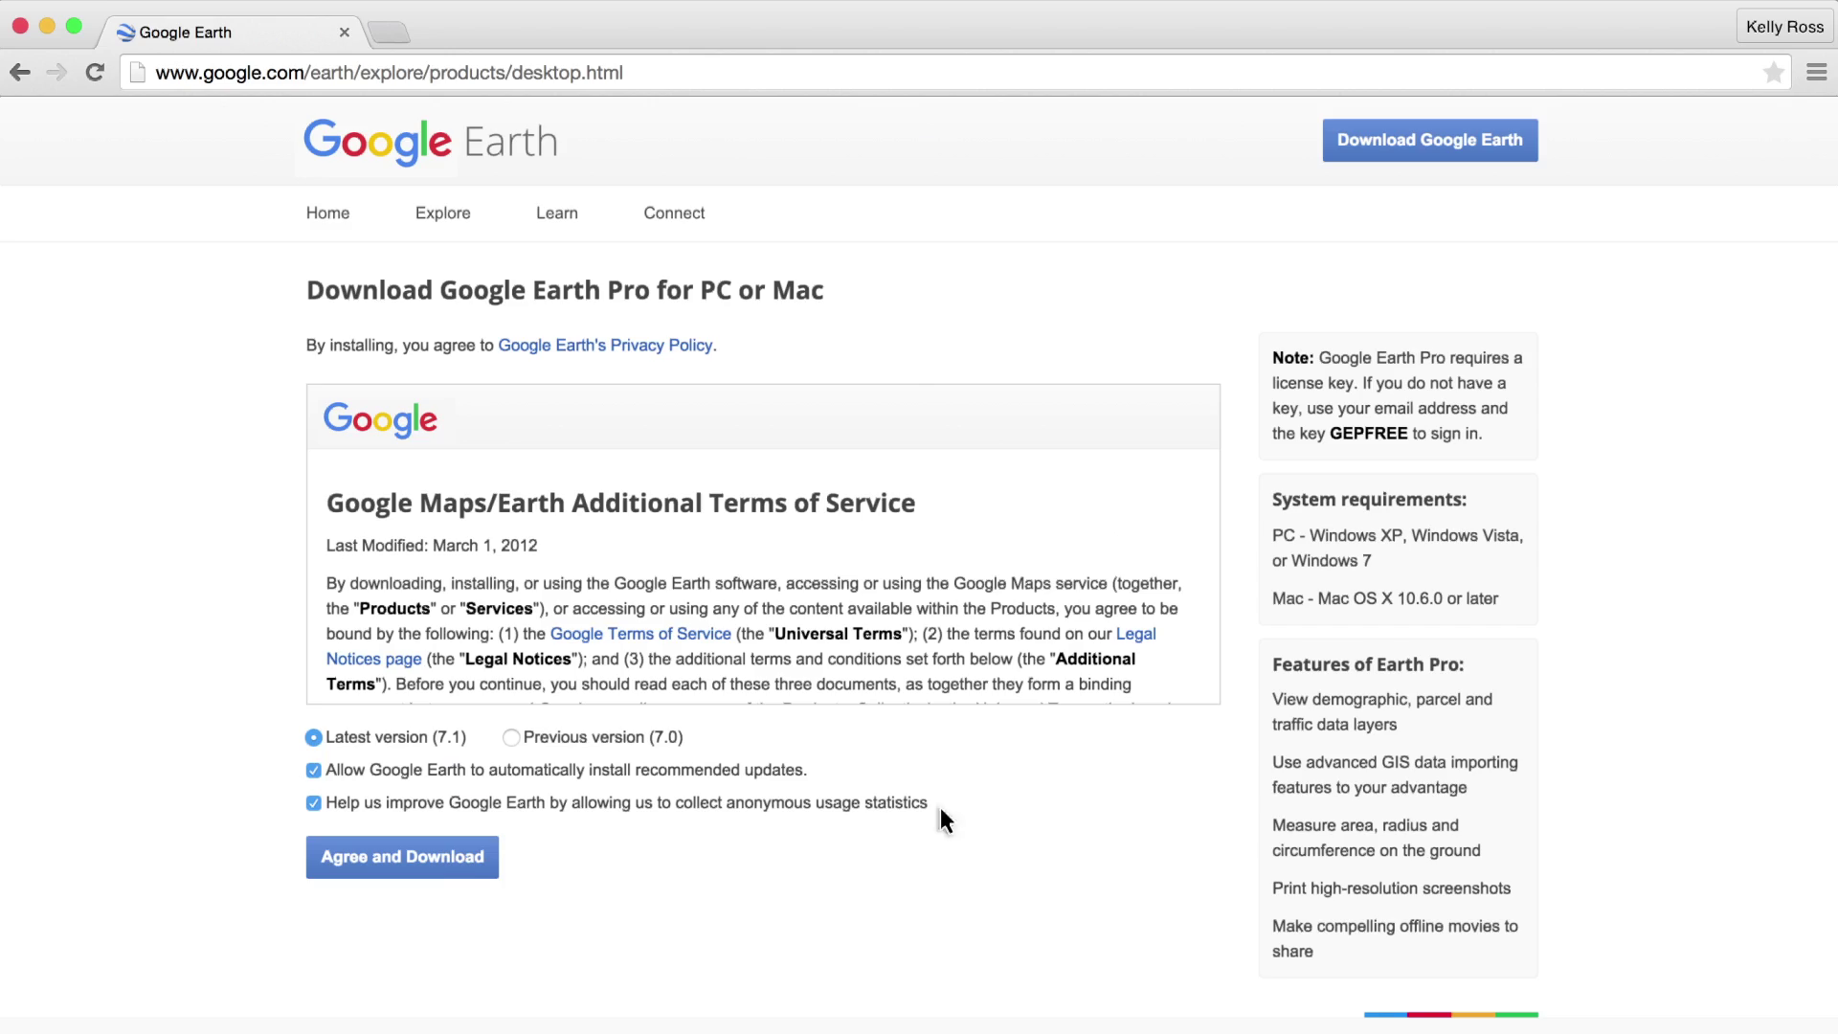
pyautogui.click(448, 861)
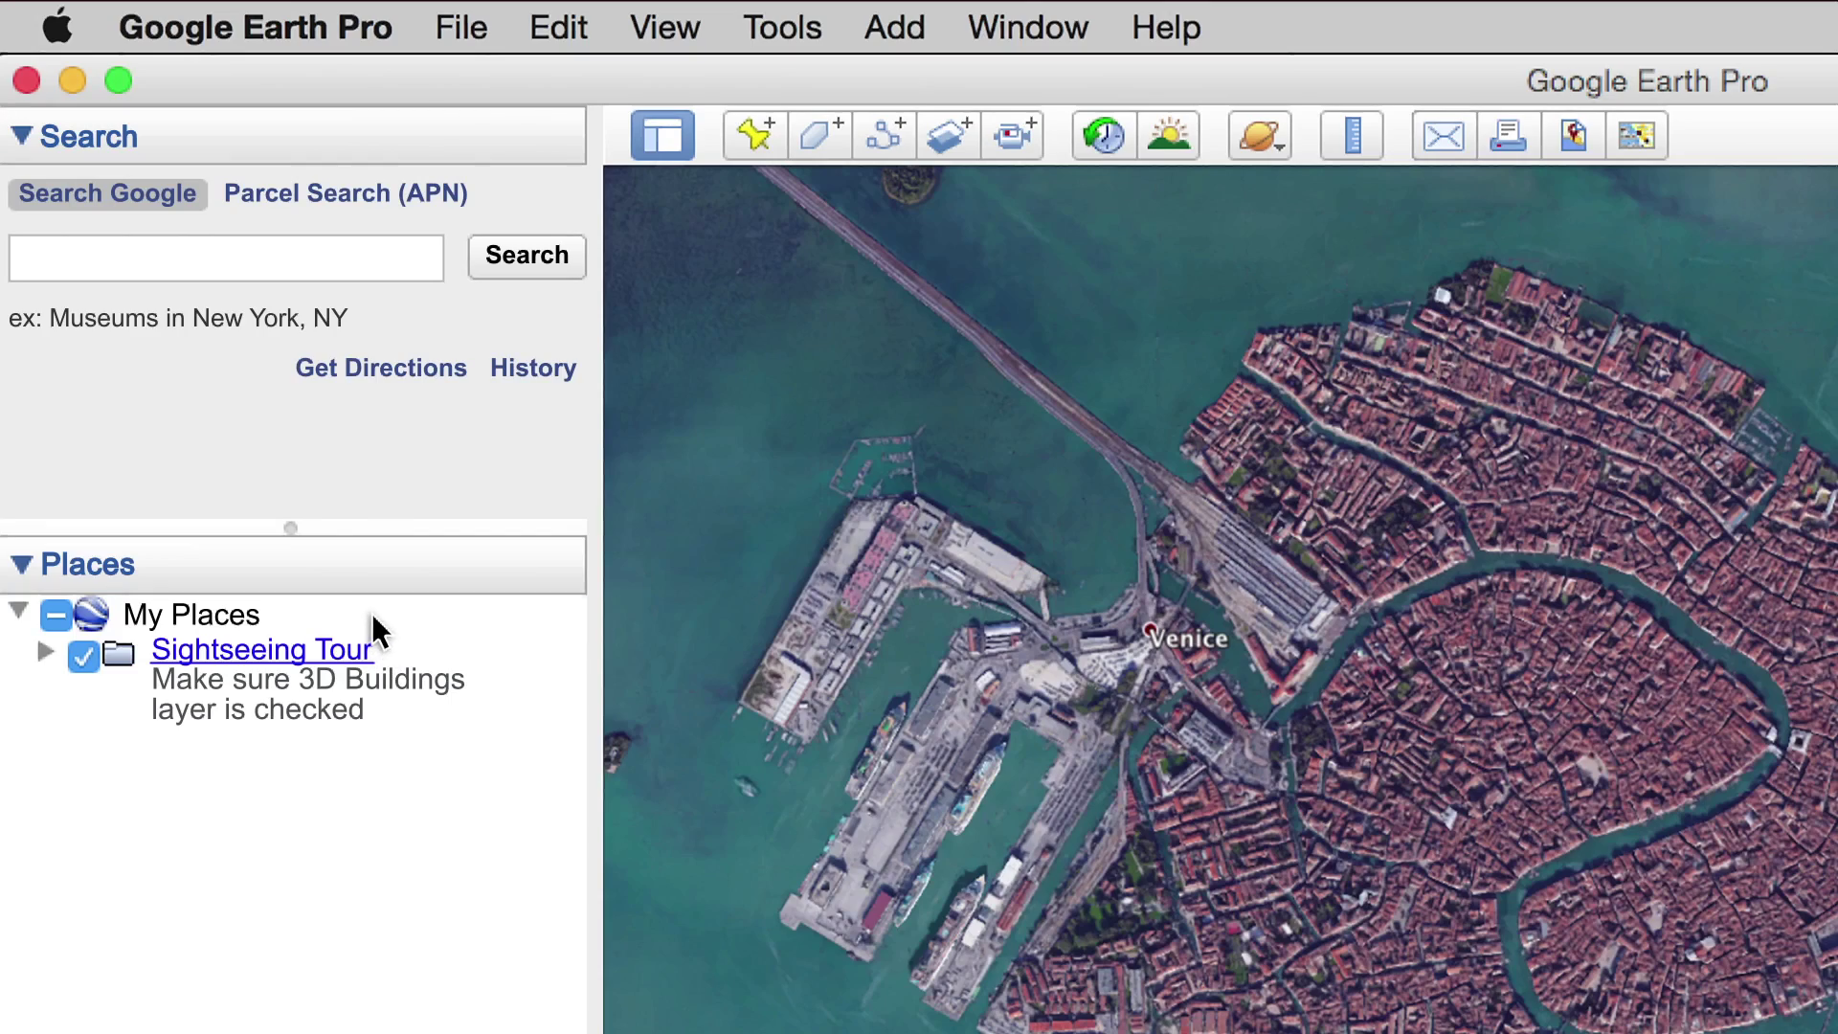
# Step: Create folder 'Venice Tour Placemarks' under My Places, described 'Story about Venice water levels.'
pyautogui.click(373, 616)
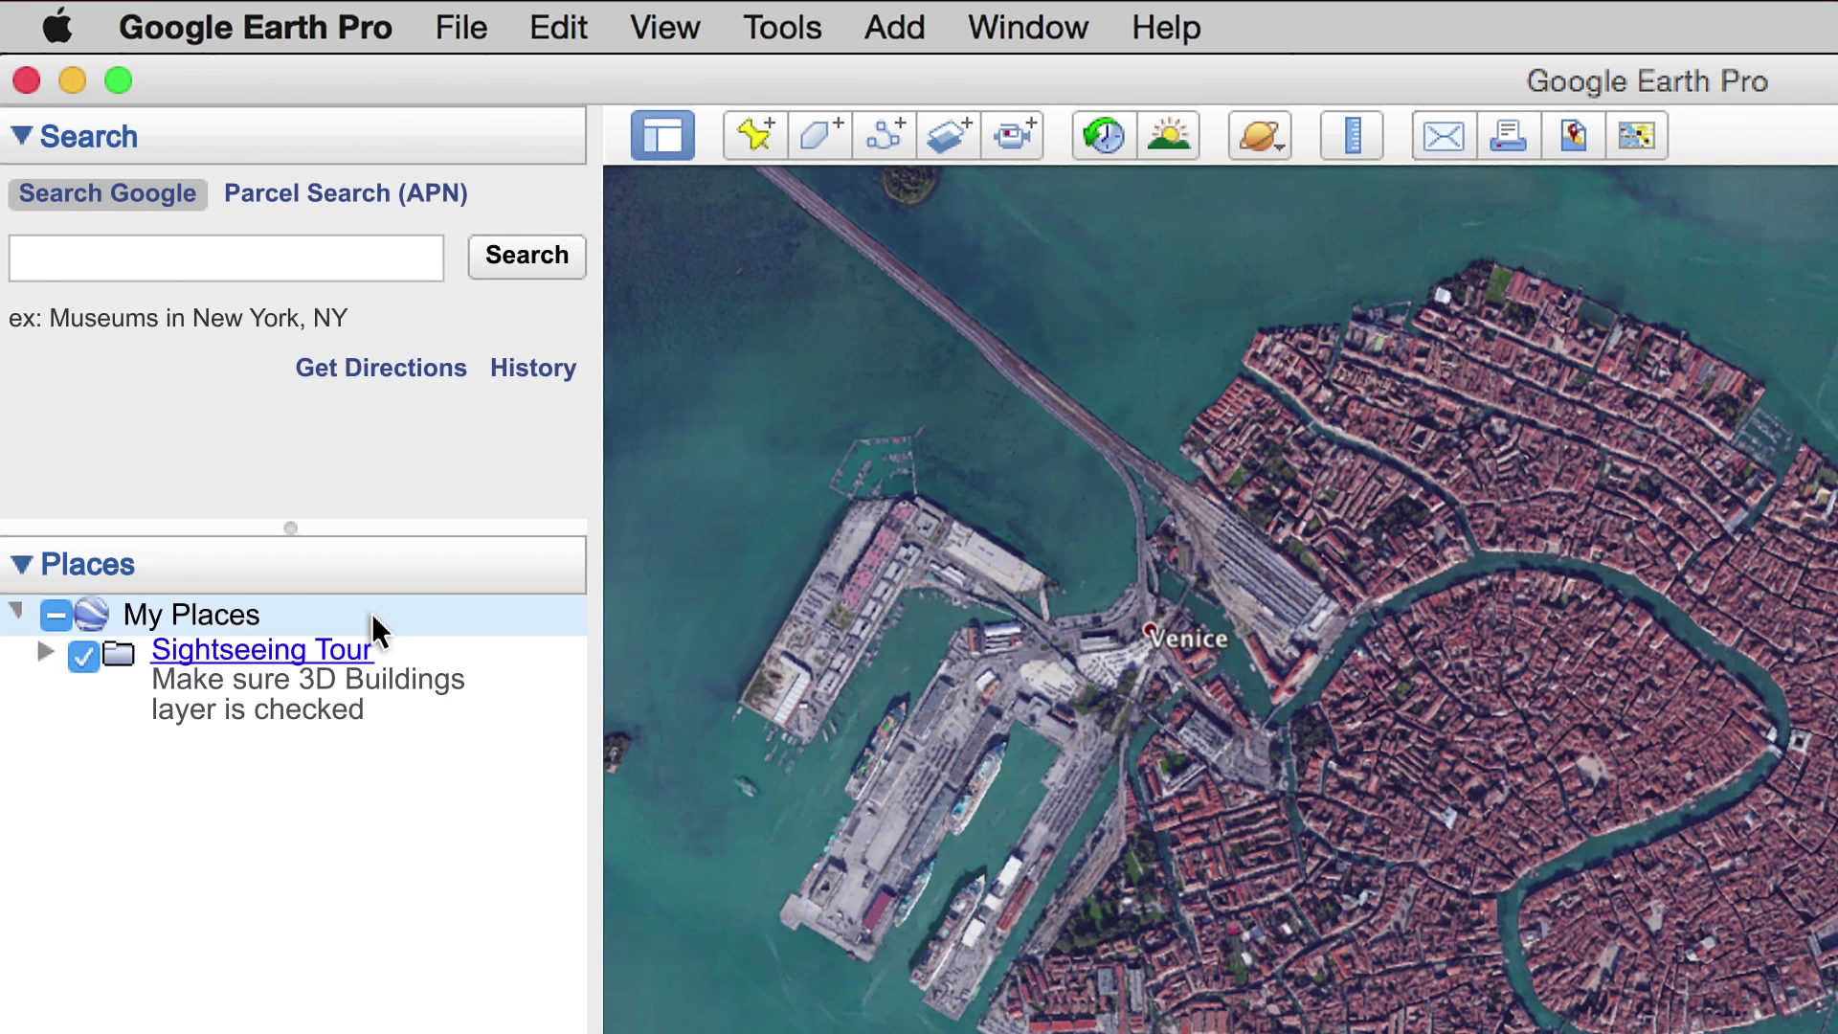
pyautogui.click(879, 31)
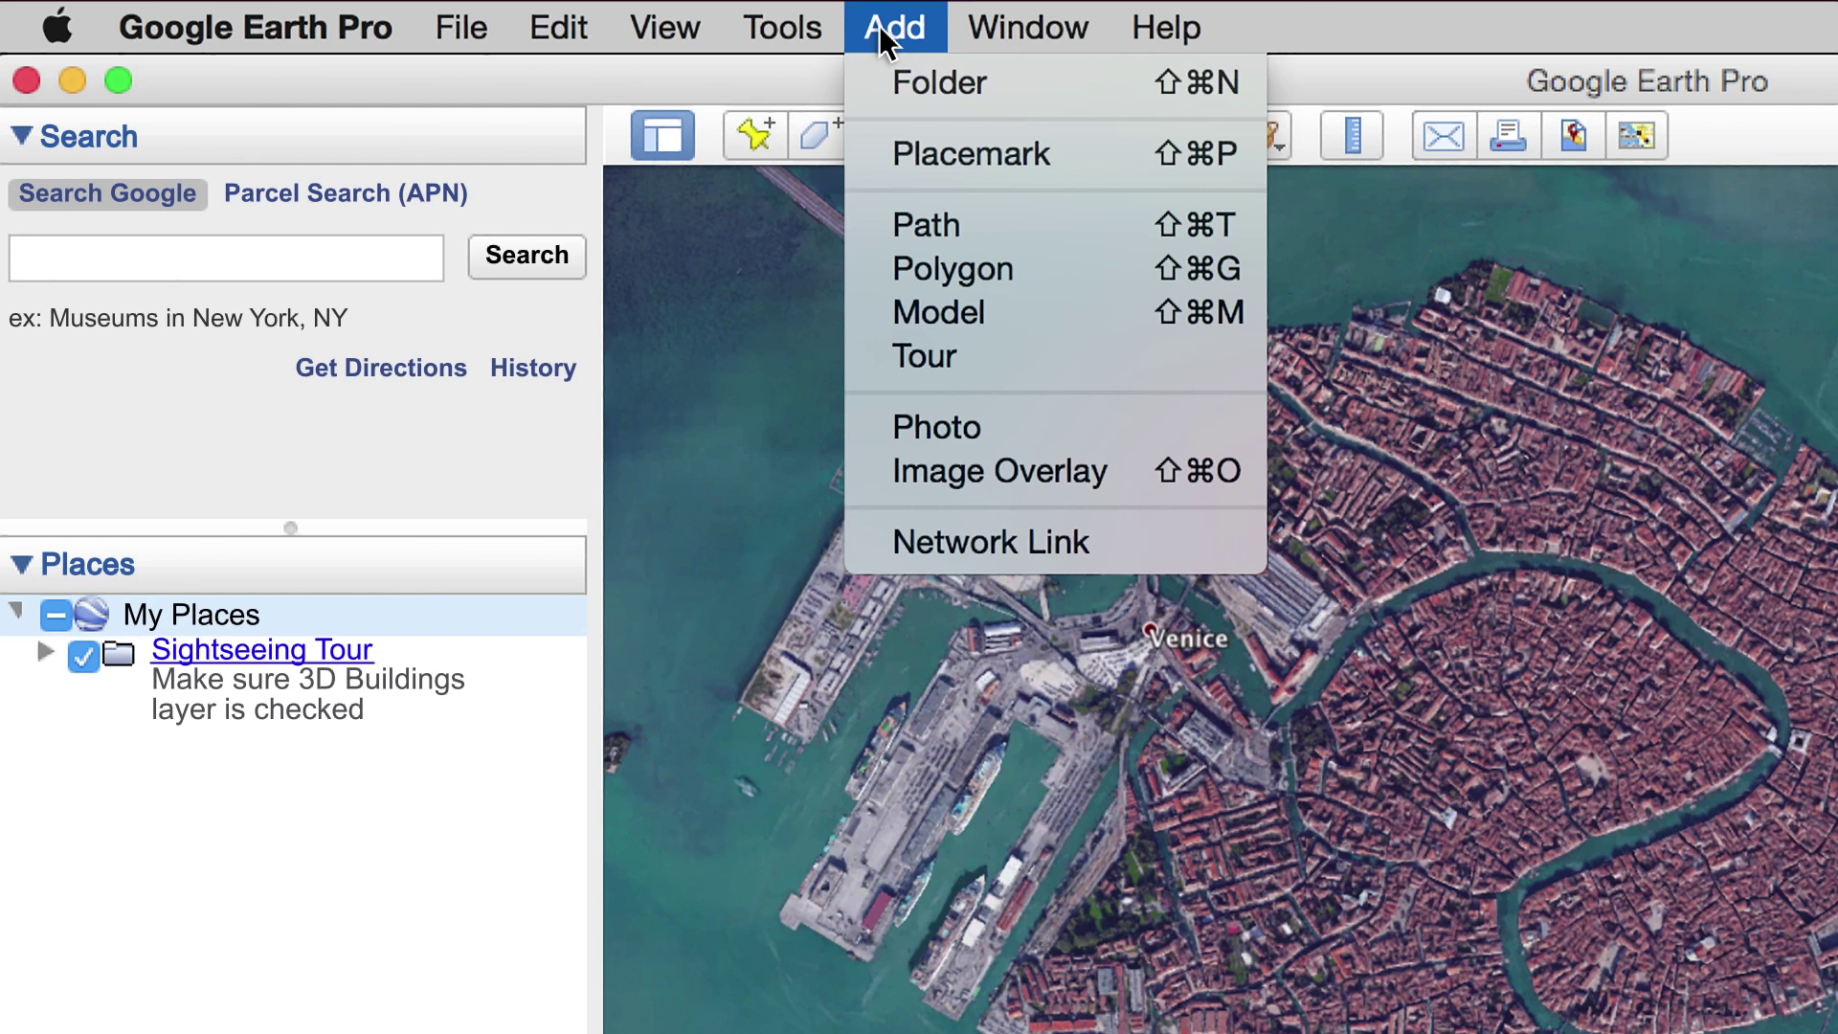
pyautogui.click(875, 86)
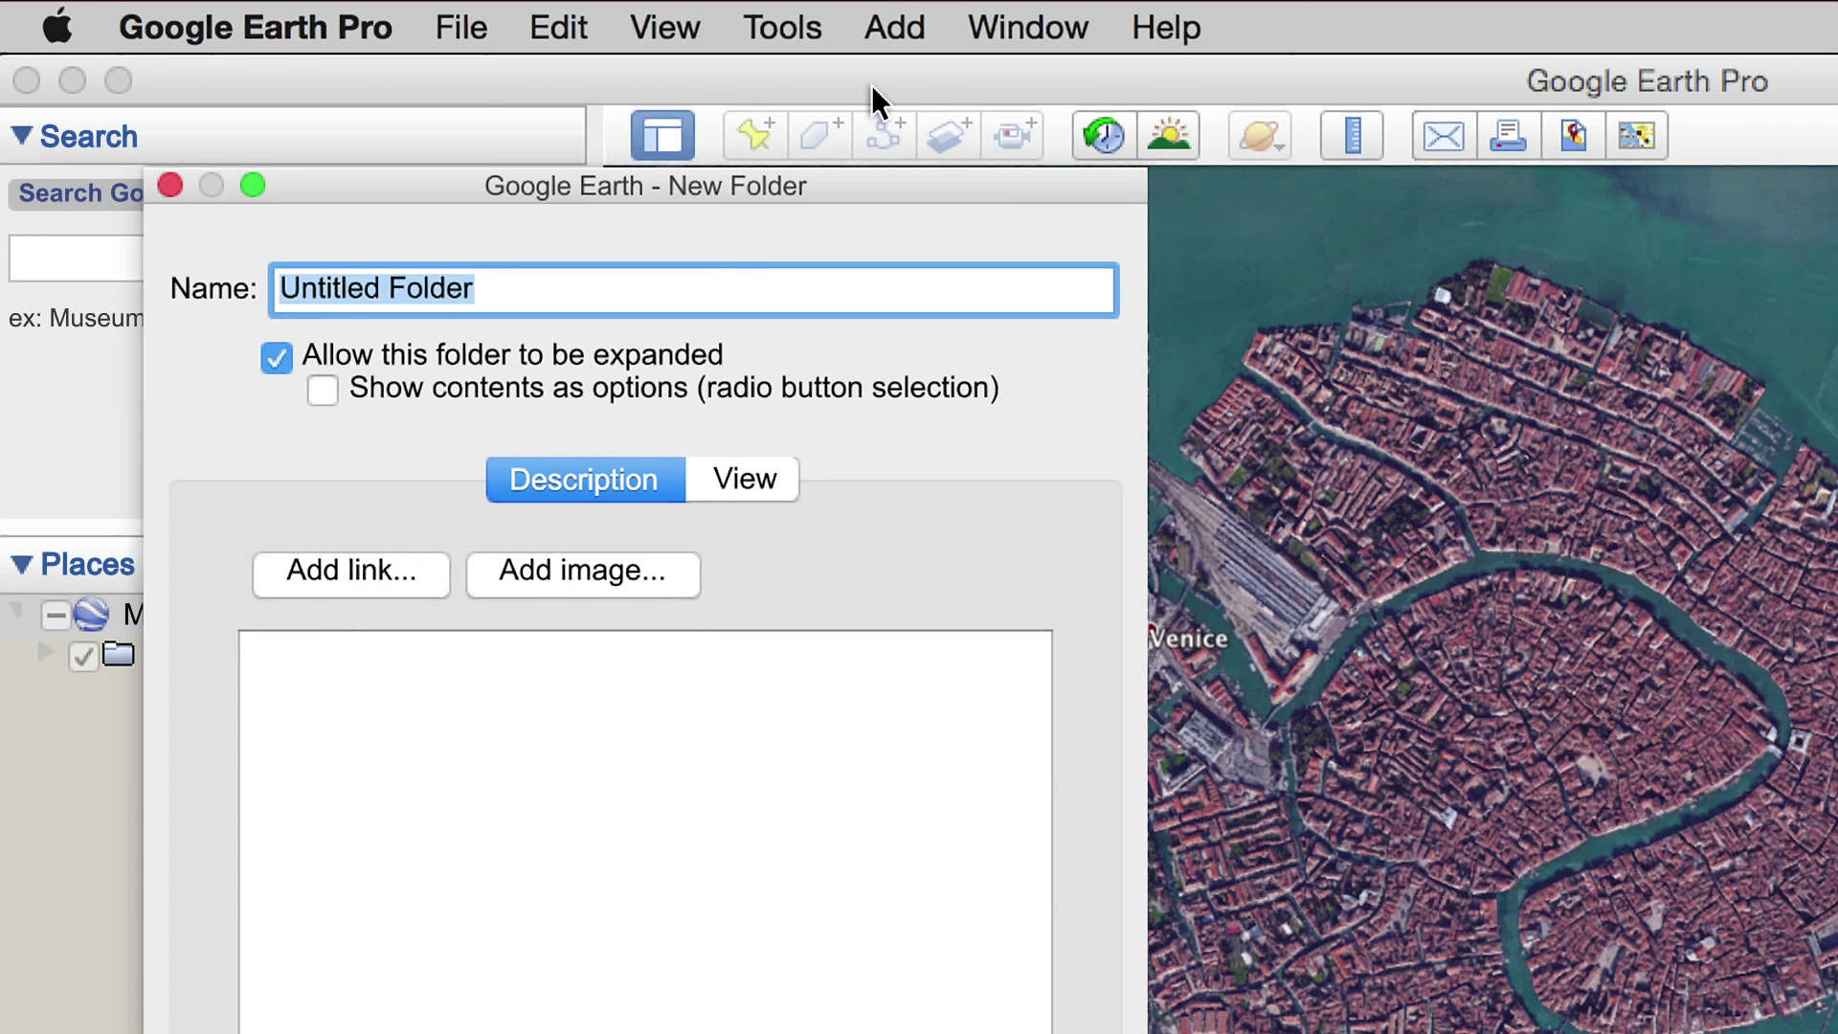
pyautogui.write('Venice Tour Placemarks')
pyautogui.click(251, 654)
pyautogui.write('Story about Venice')
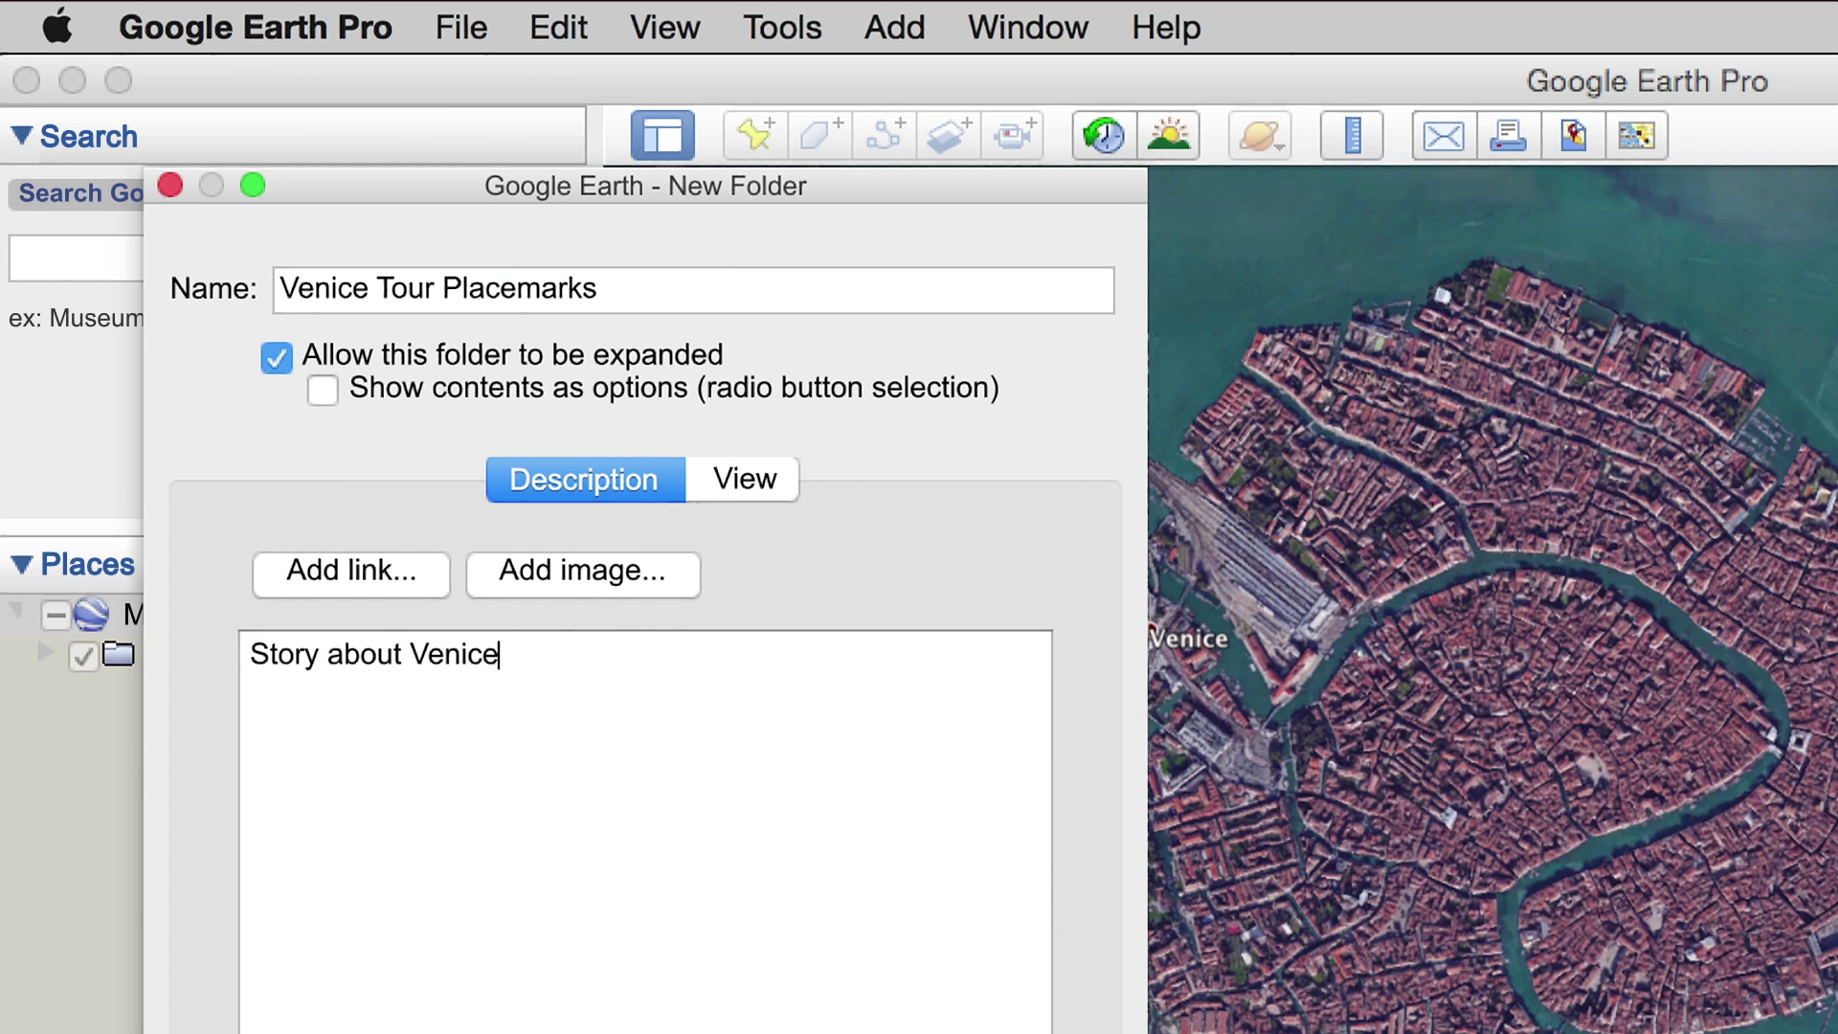
pyautogui.write(' water levels.')
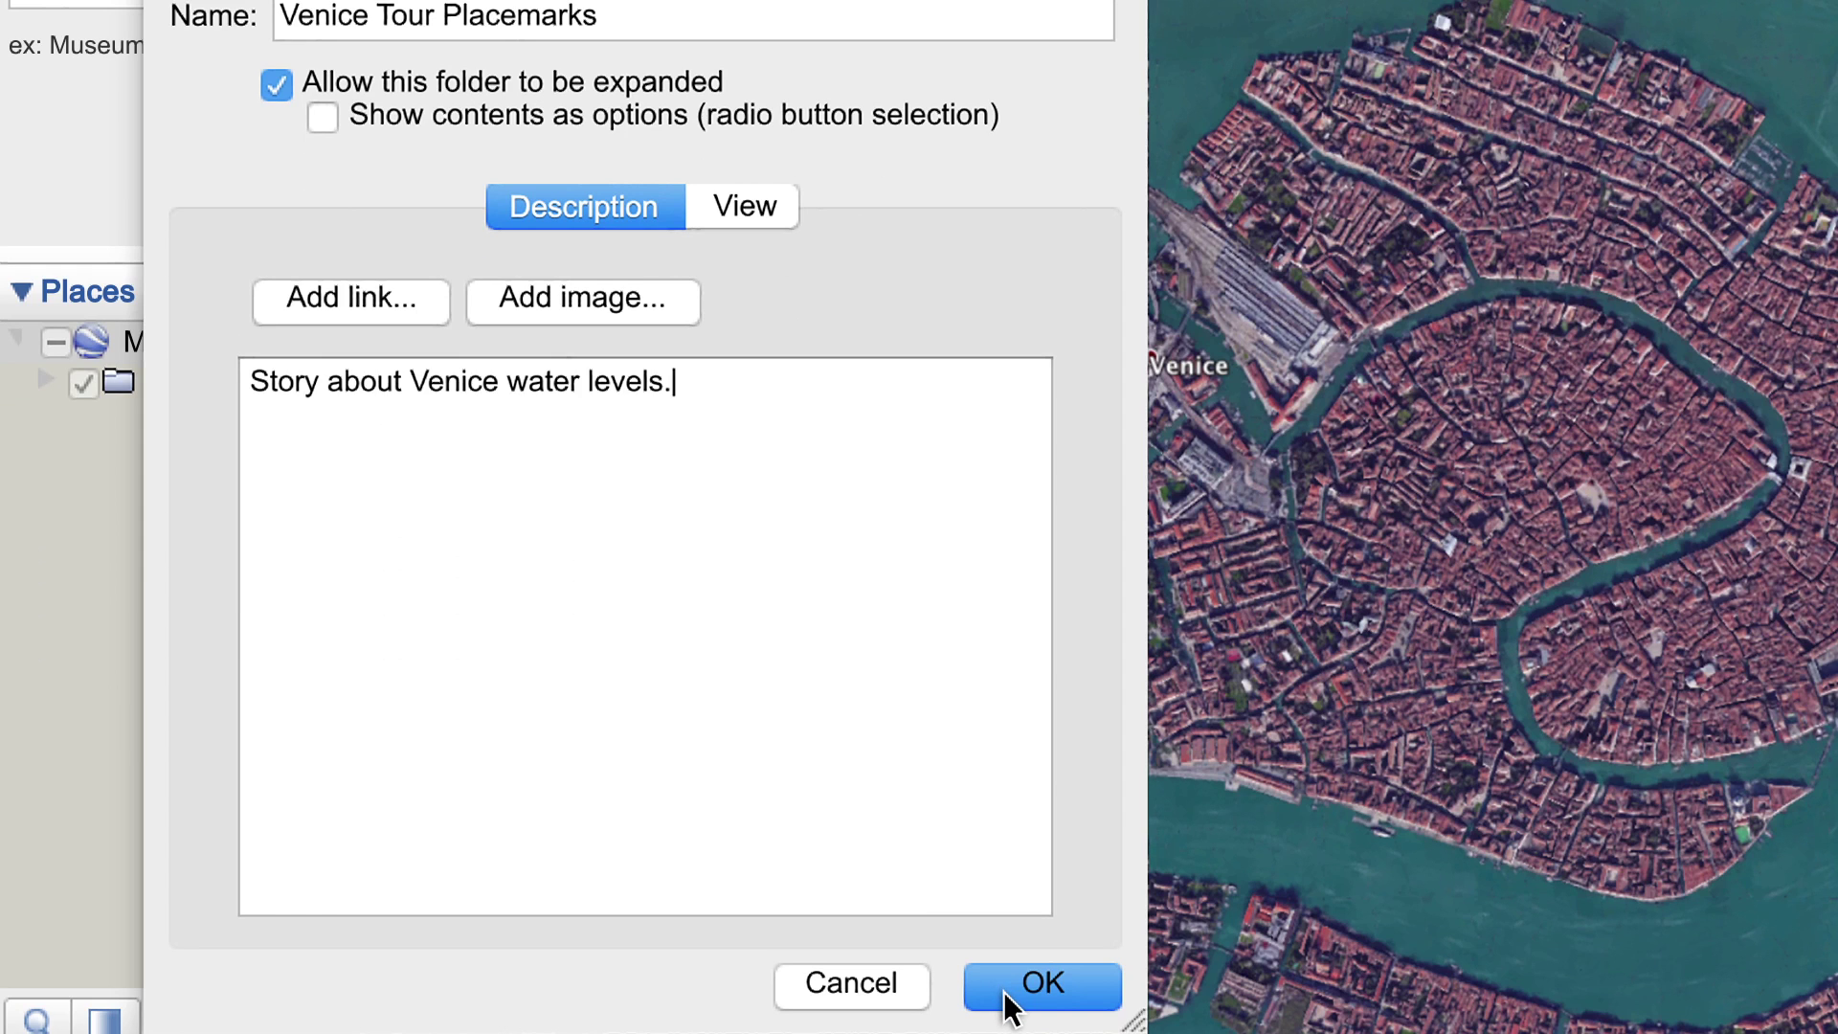
pyautogui.click(1007, 995)
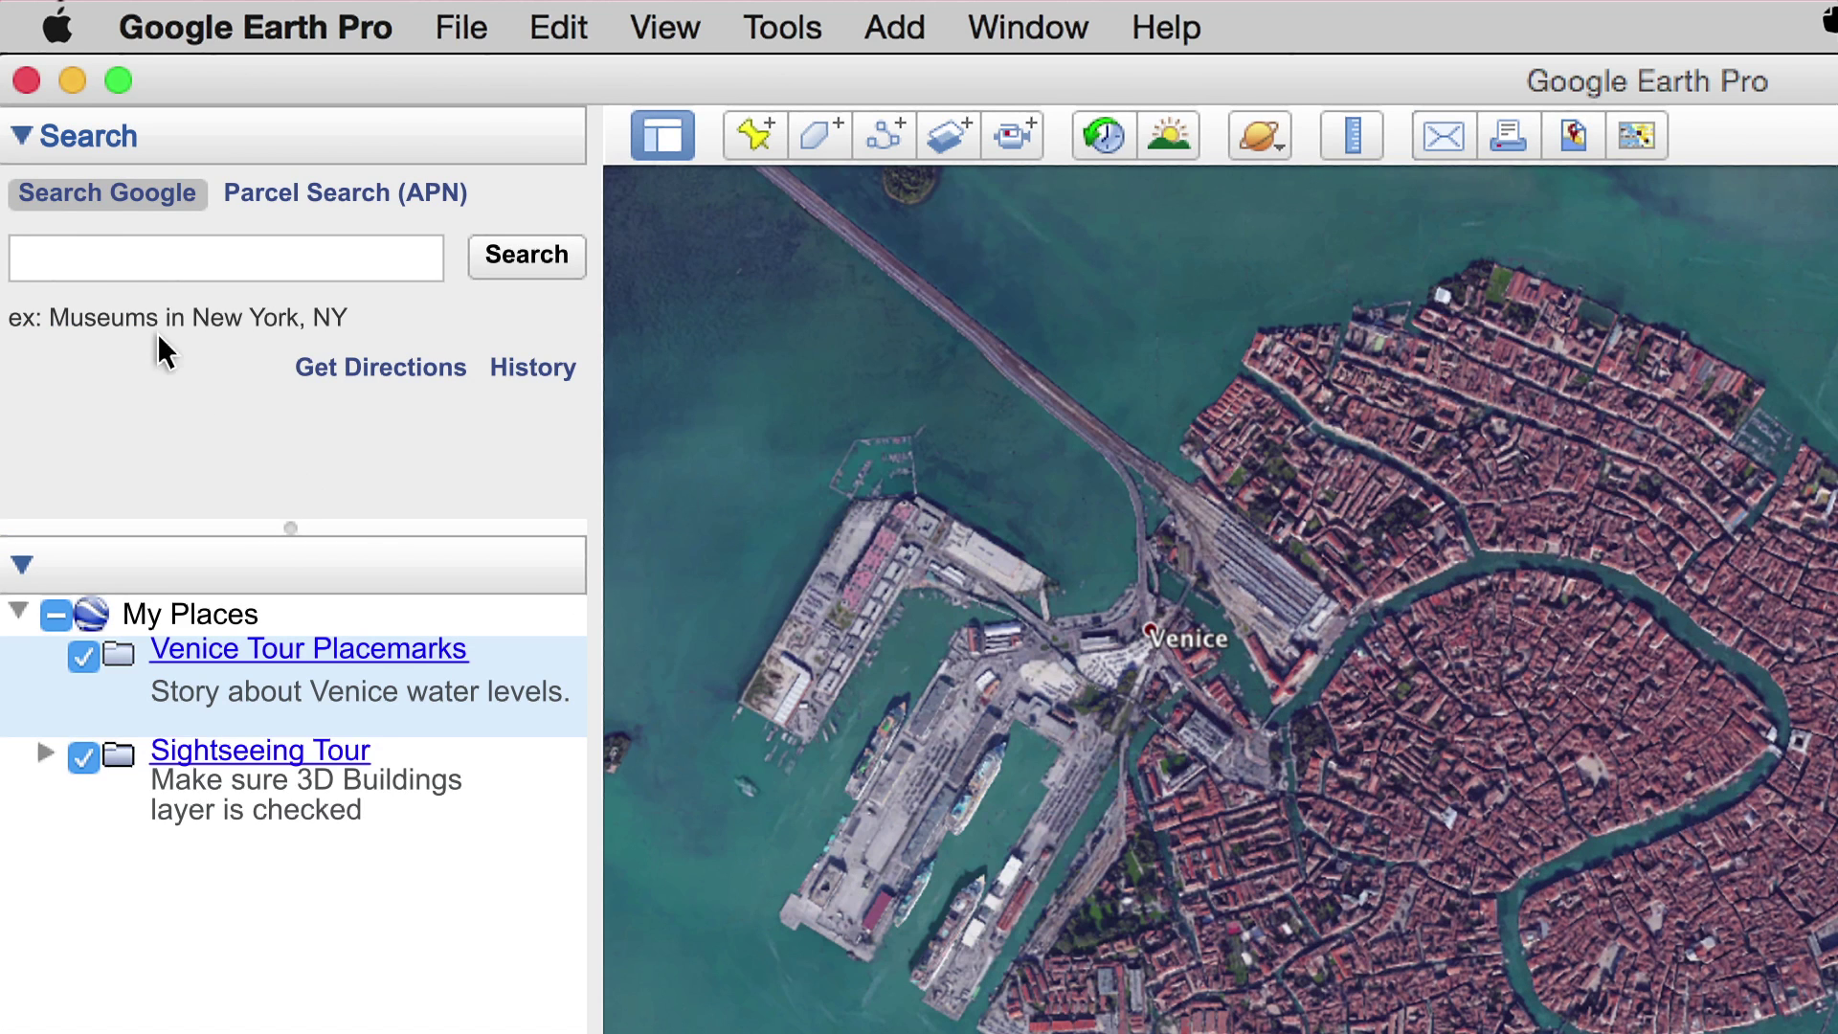
# Step: Search for London, United Kingdom and fly there
pyautogui.click(92, 254)
pyautogui.write('London')
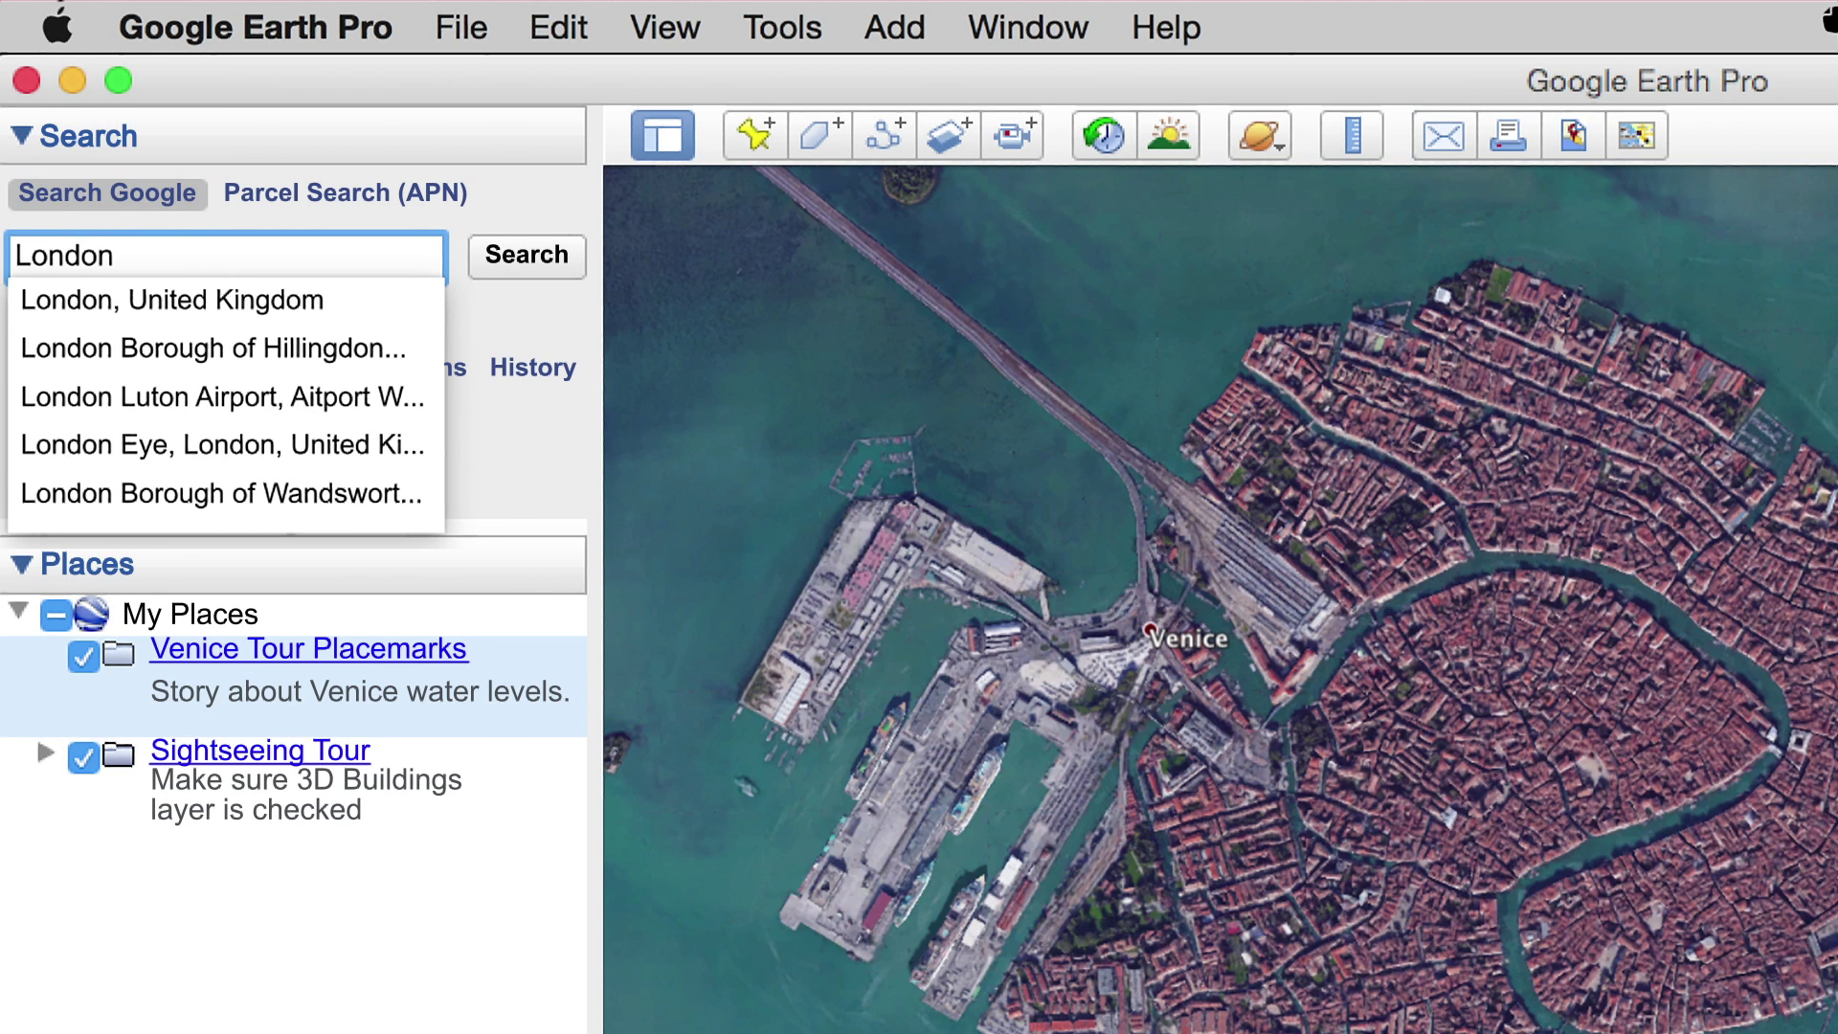
pyautogui.click(144, 305)
pyautogui.click(528, 260)
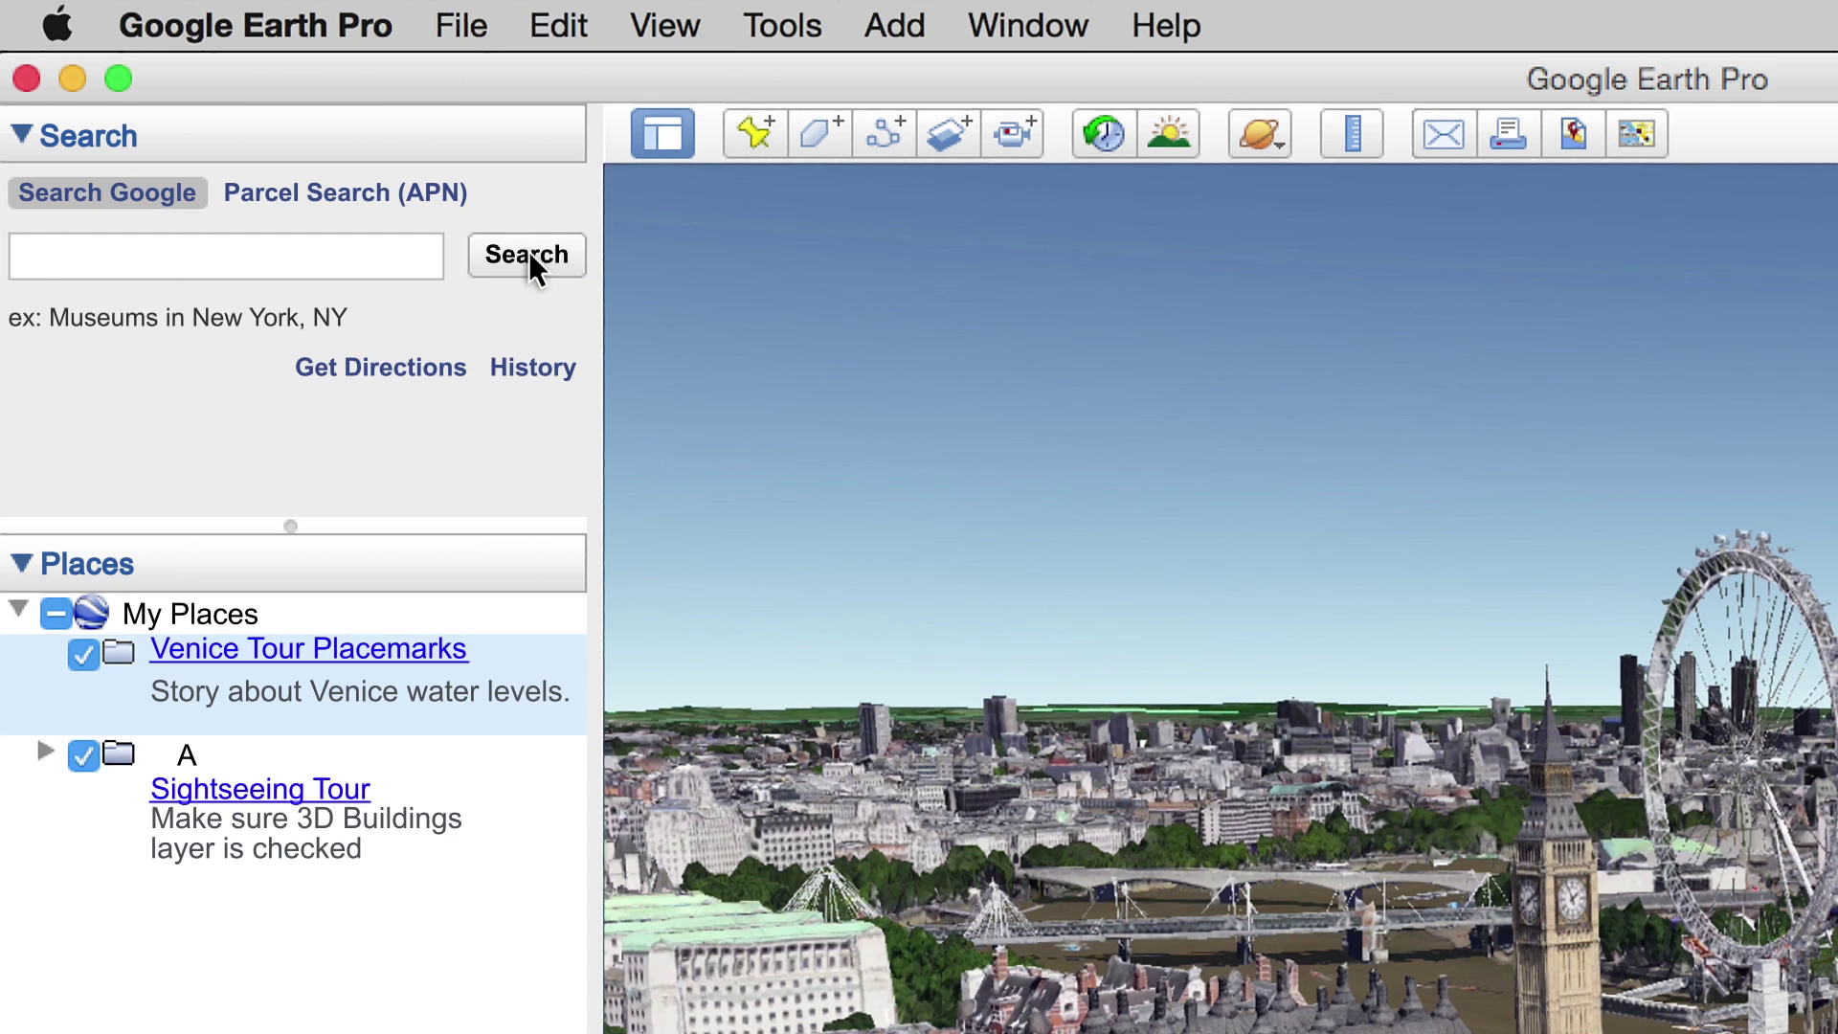
# Step: Save placemark 'A' at London in the folder, then enter 'Venice' as the next search
pyautogui.click(751, 136)
pyautogui.write('A')
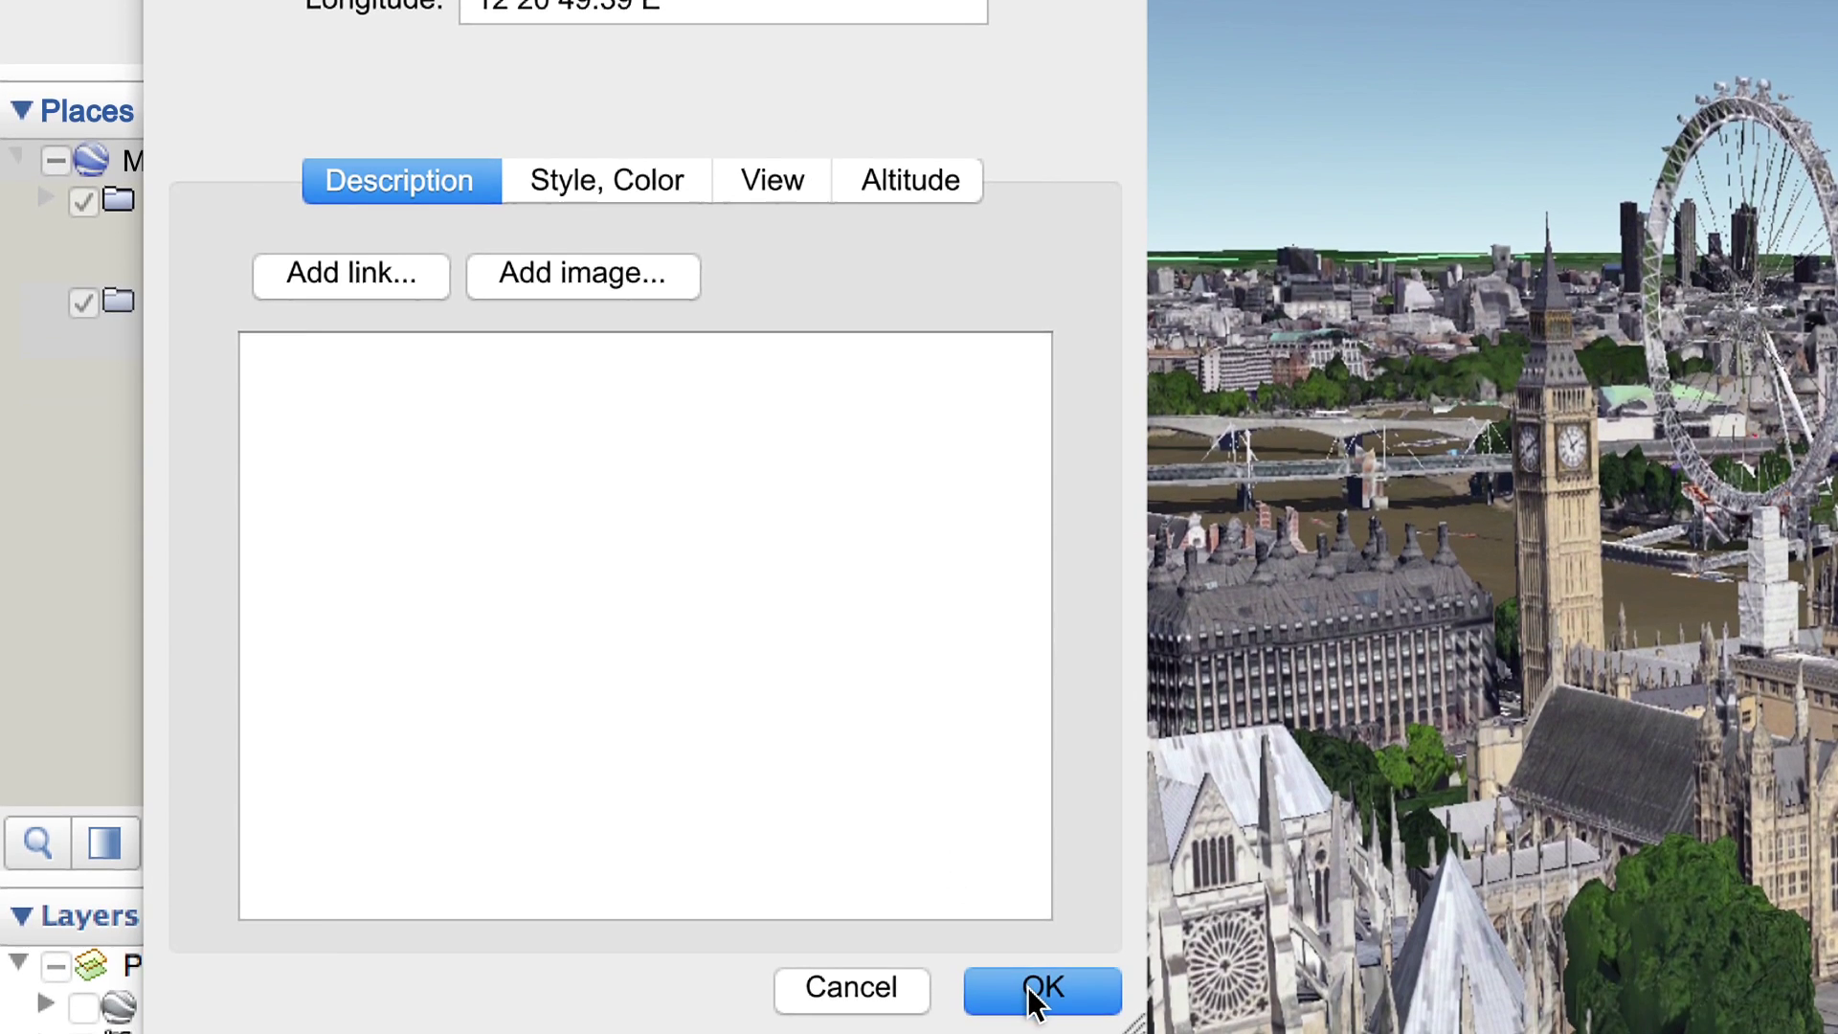
pyautogui.click(1037, 992)
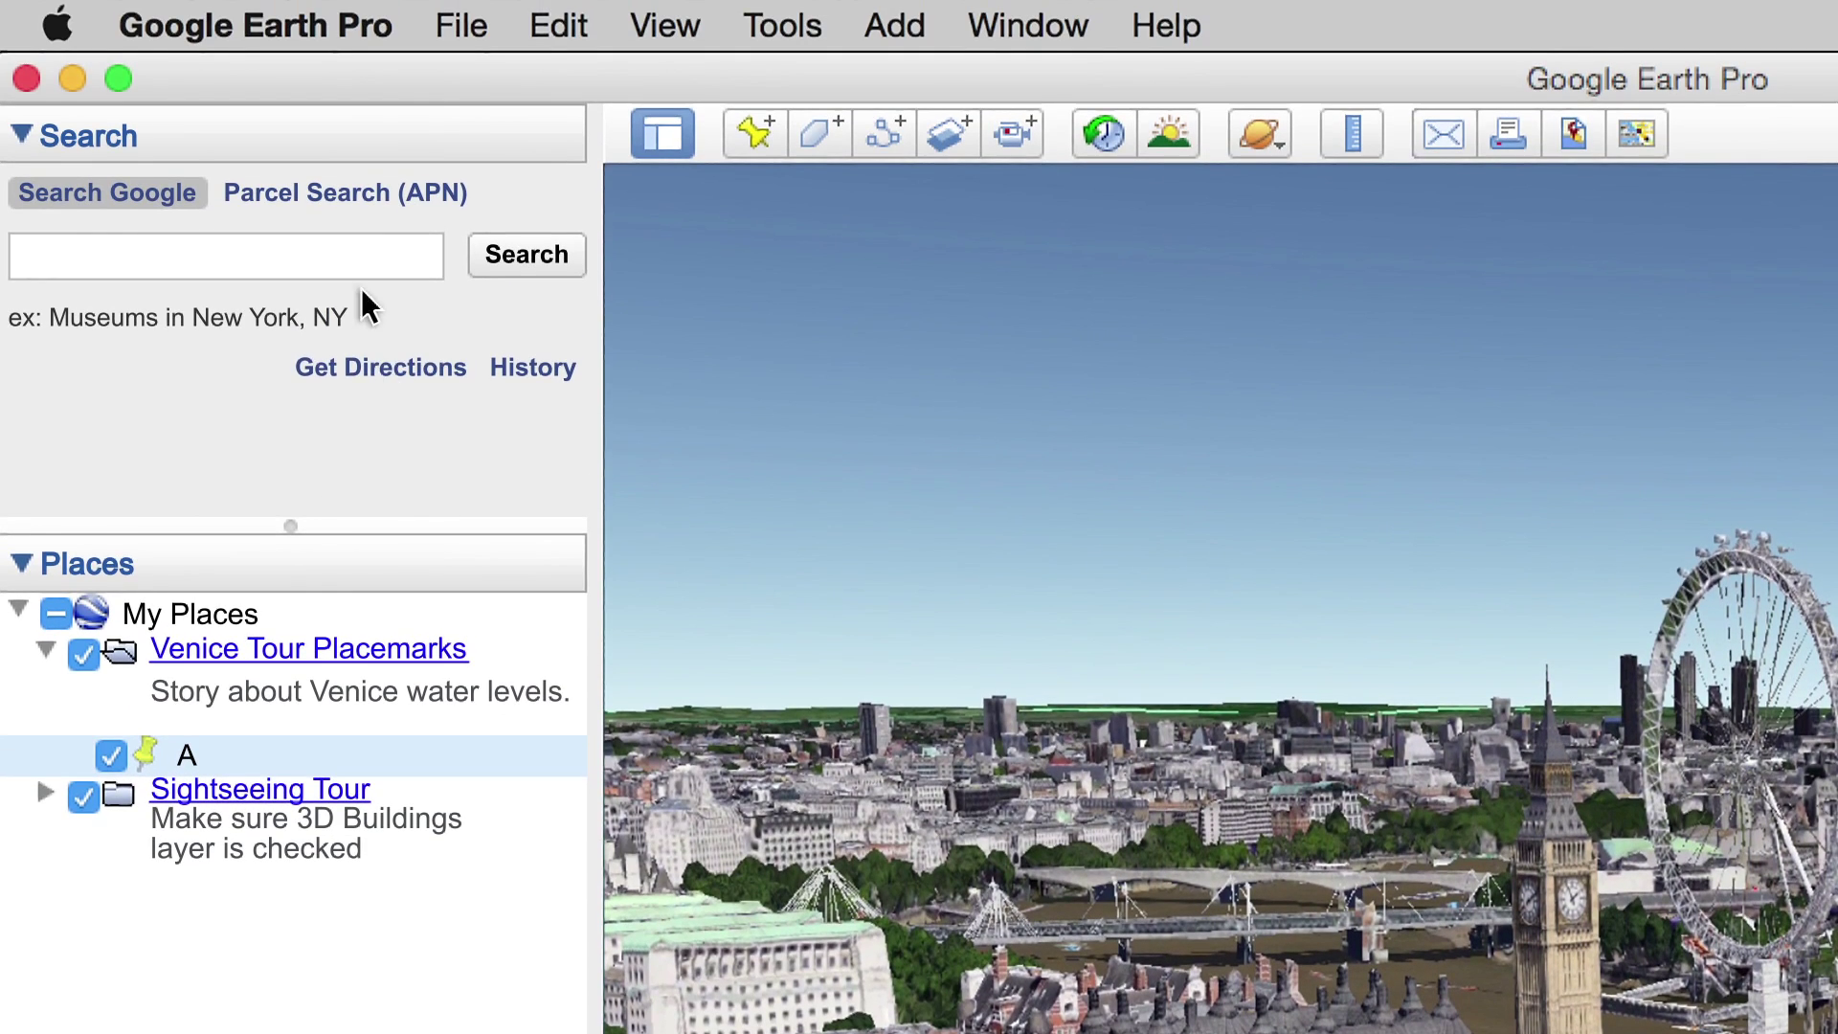
pyautogui.click(357, 251)
pyautogui.write('Venice')
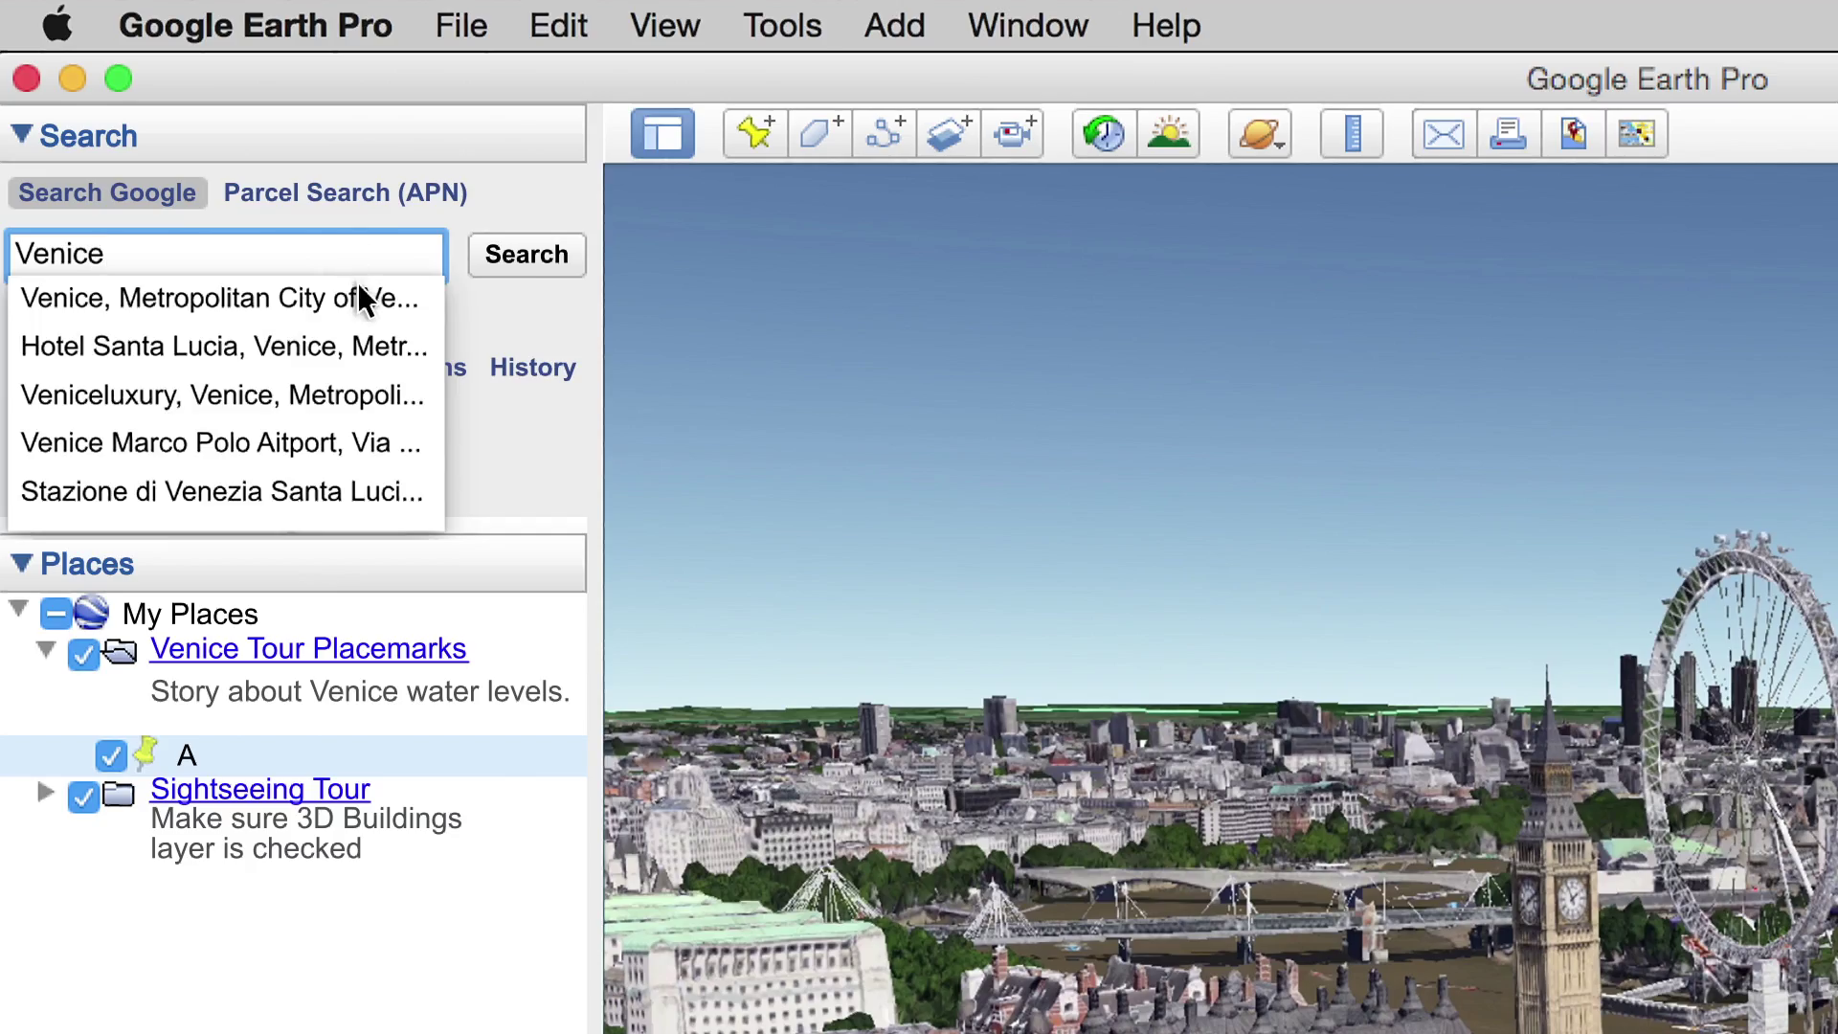
# Step: Fly to the Venice suggestion and save placemark 'B' there in the folder
pyautogui.click(359, 297)
pyautogui.click(530, 251)
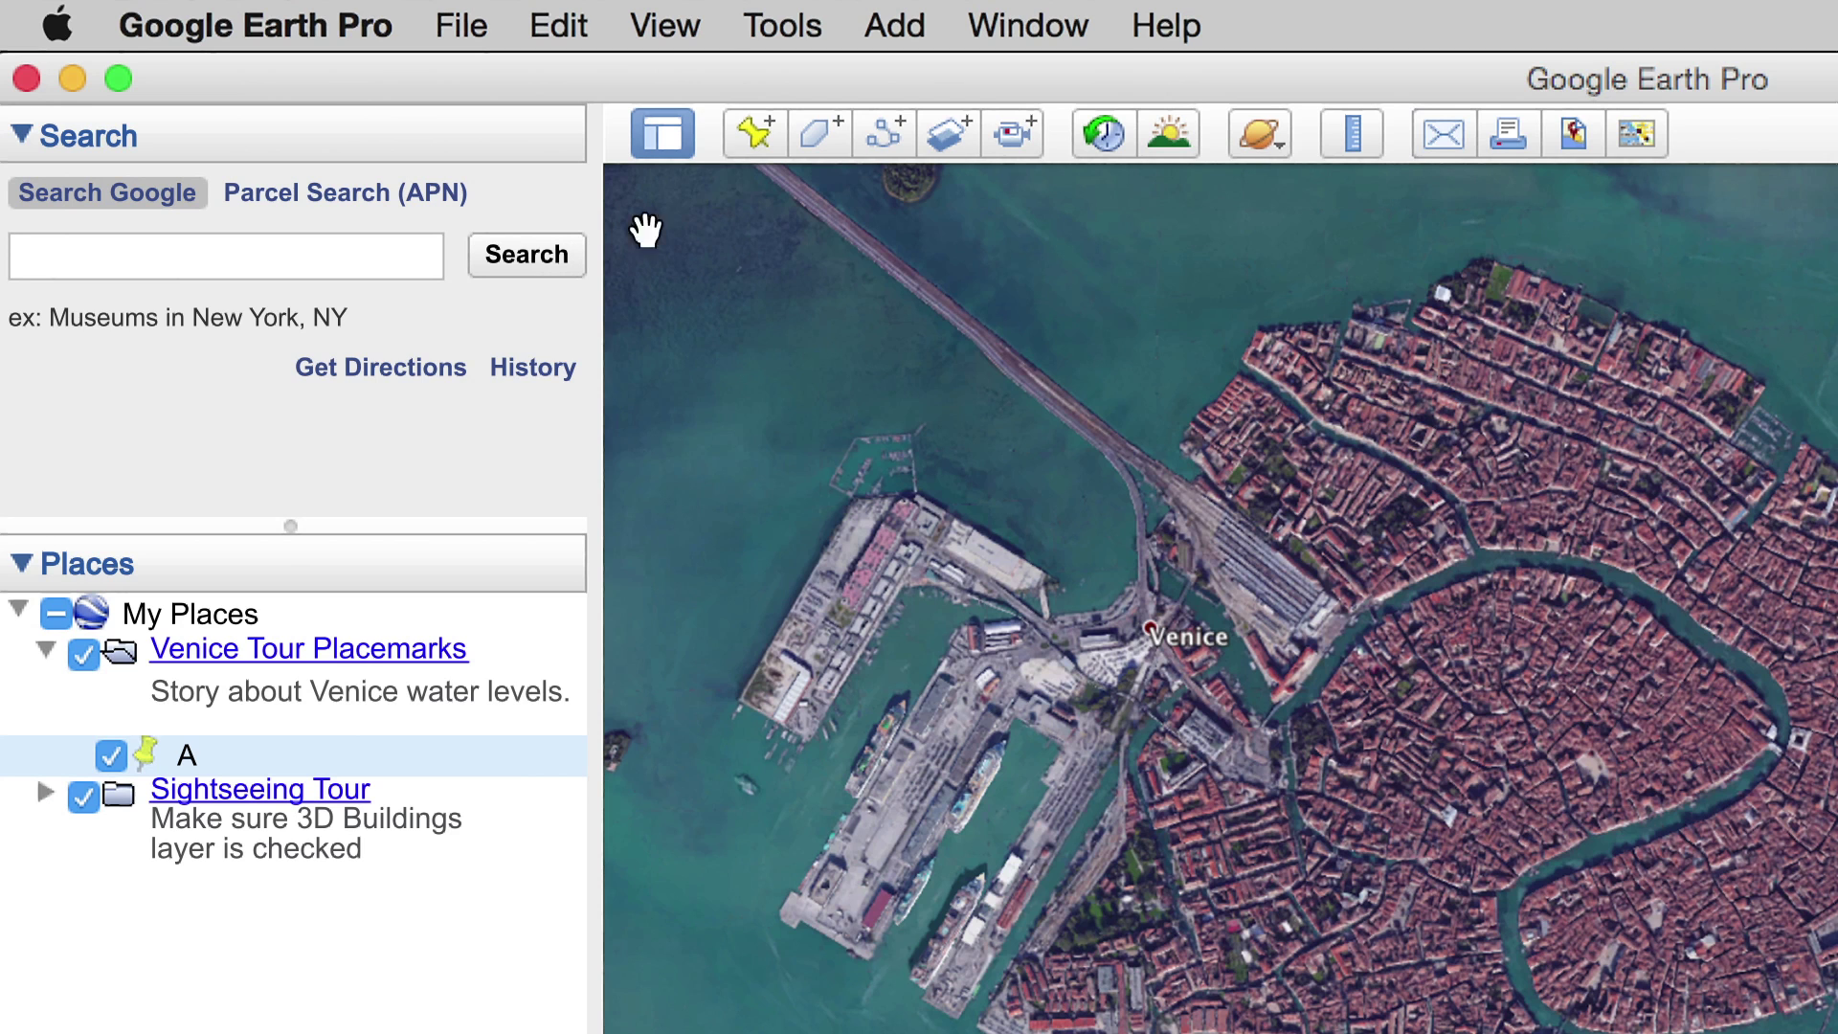
pyautogui.click(752, 134)
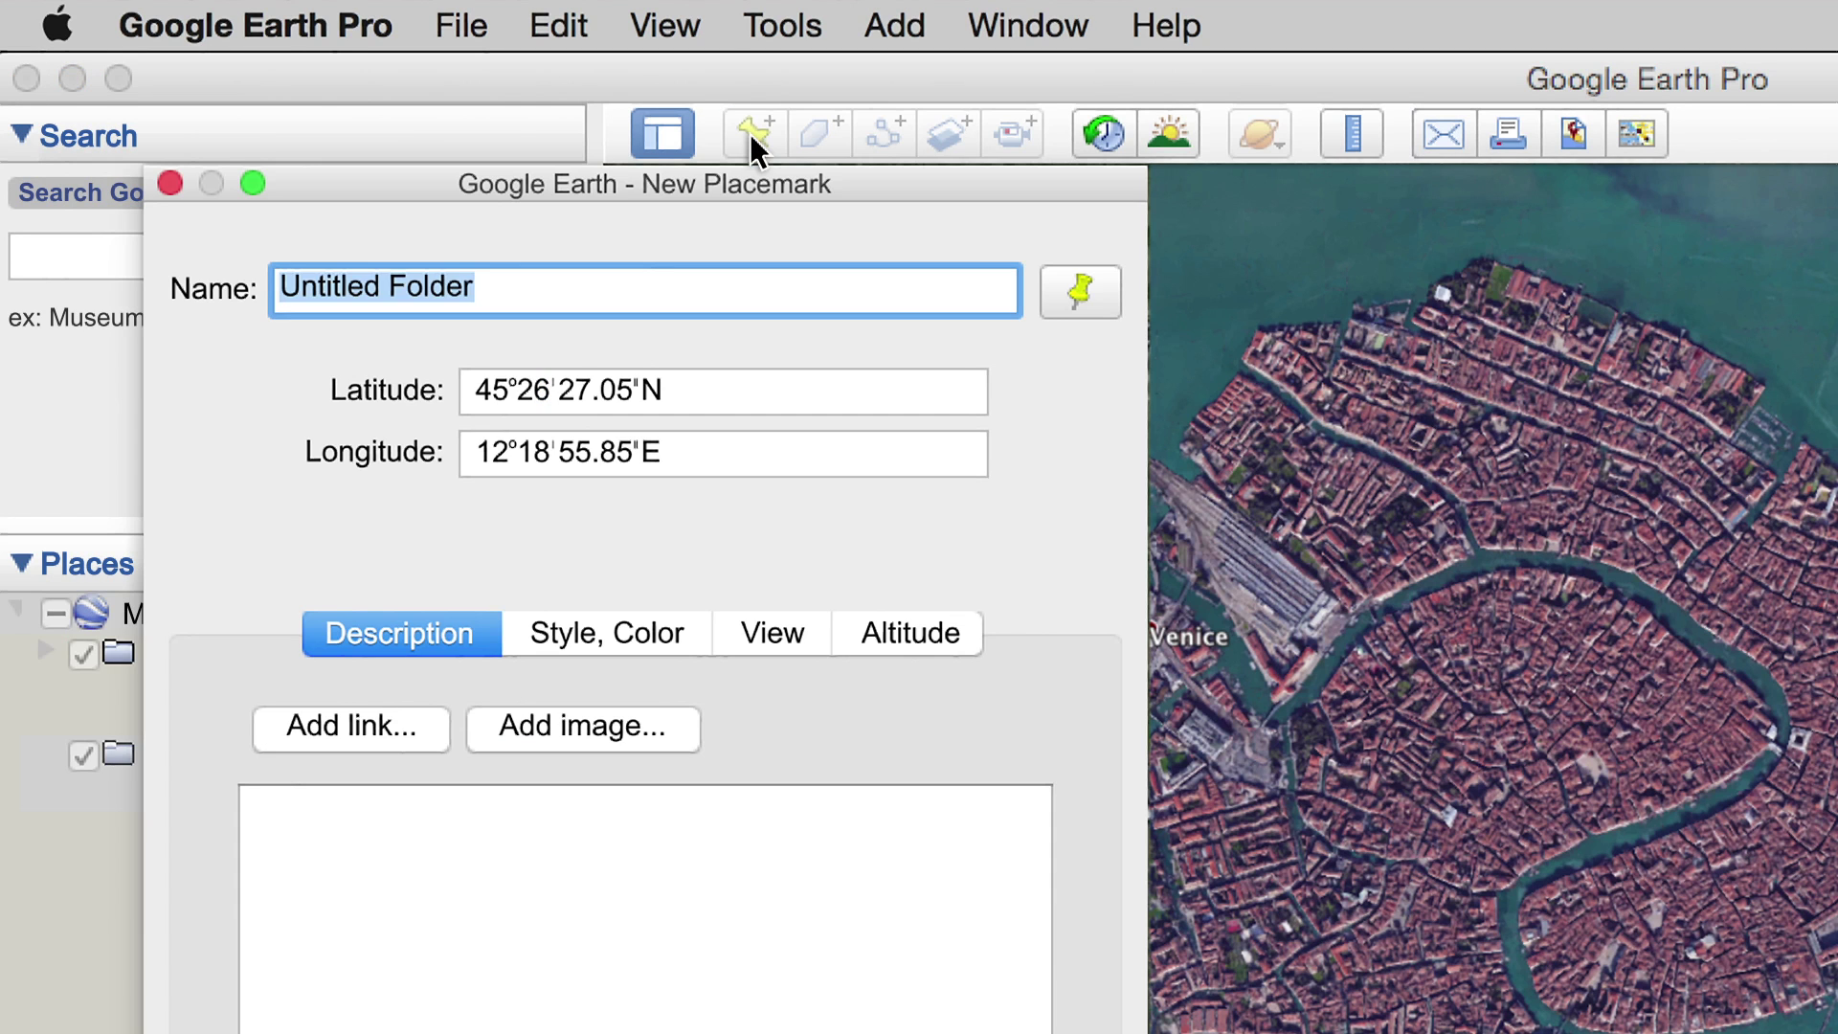
pyautogui.write('B')
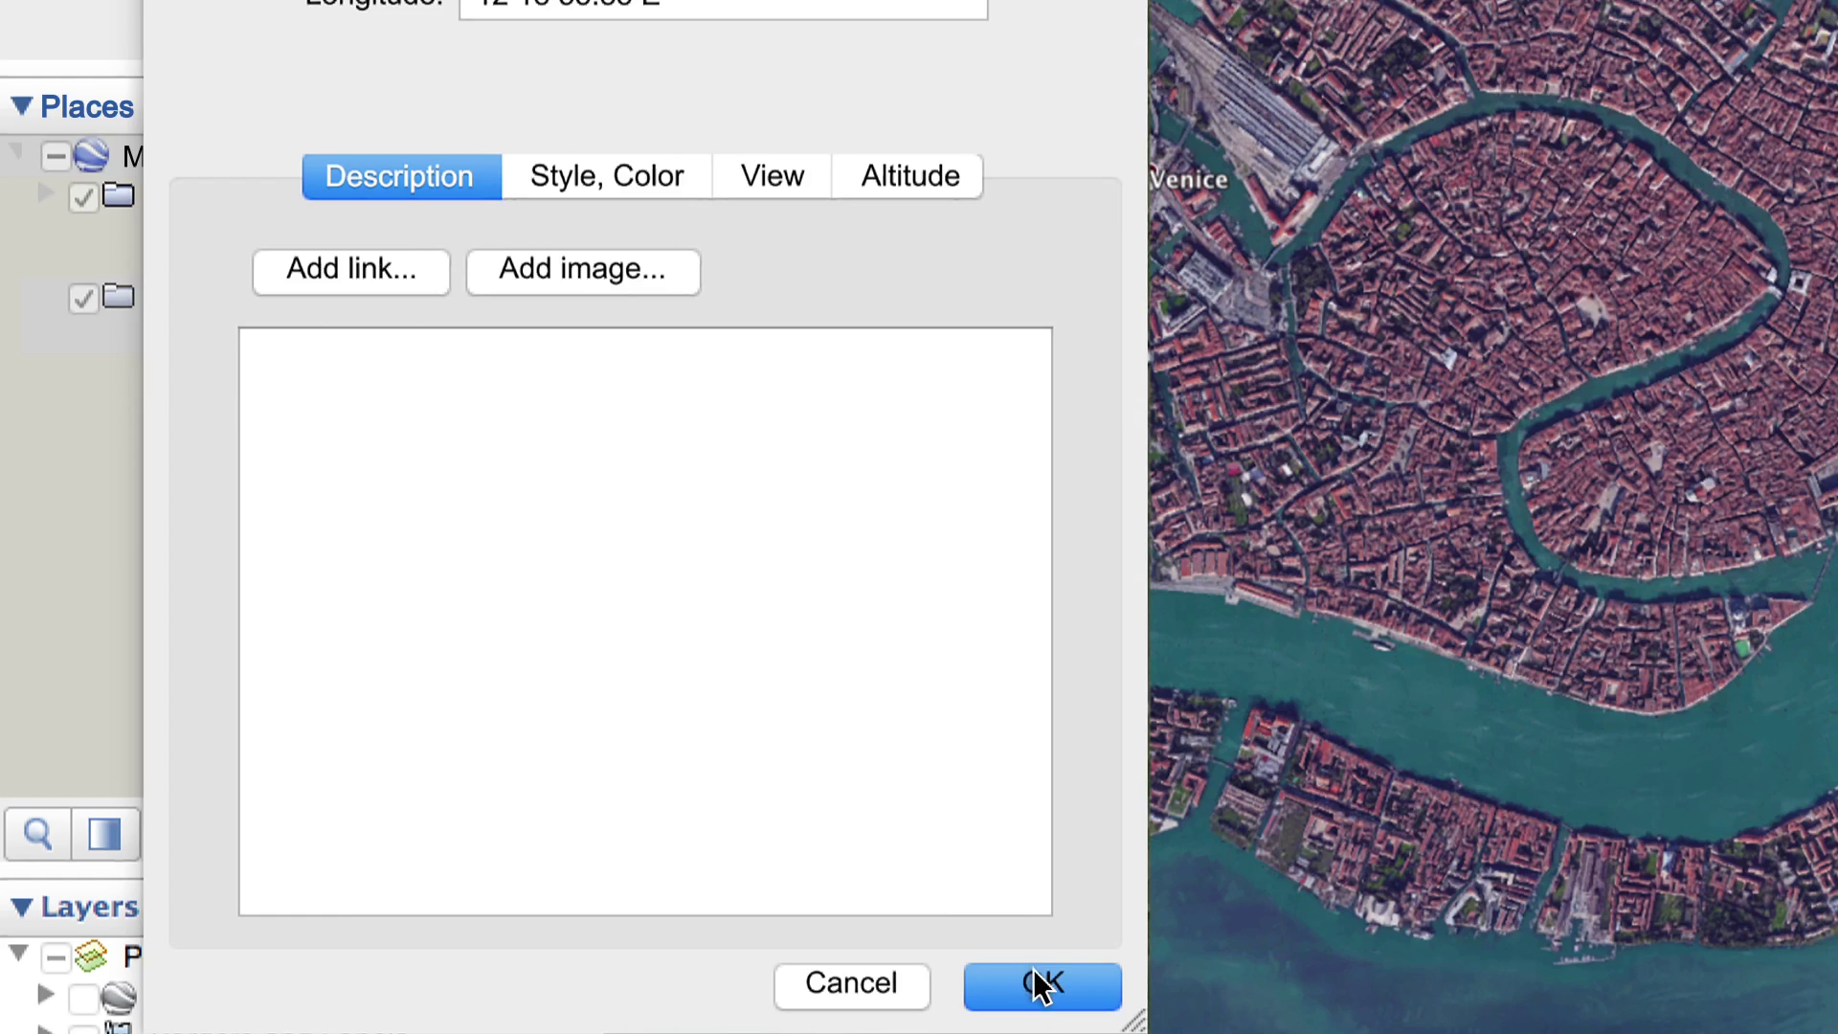
pyautogui.click(1041, 1000)
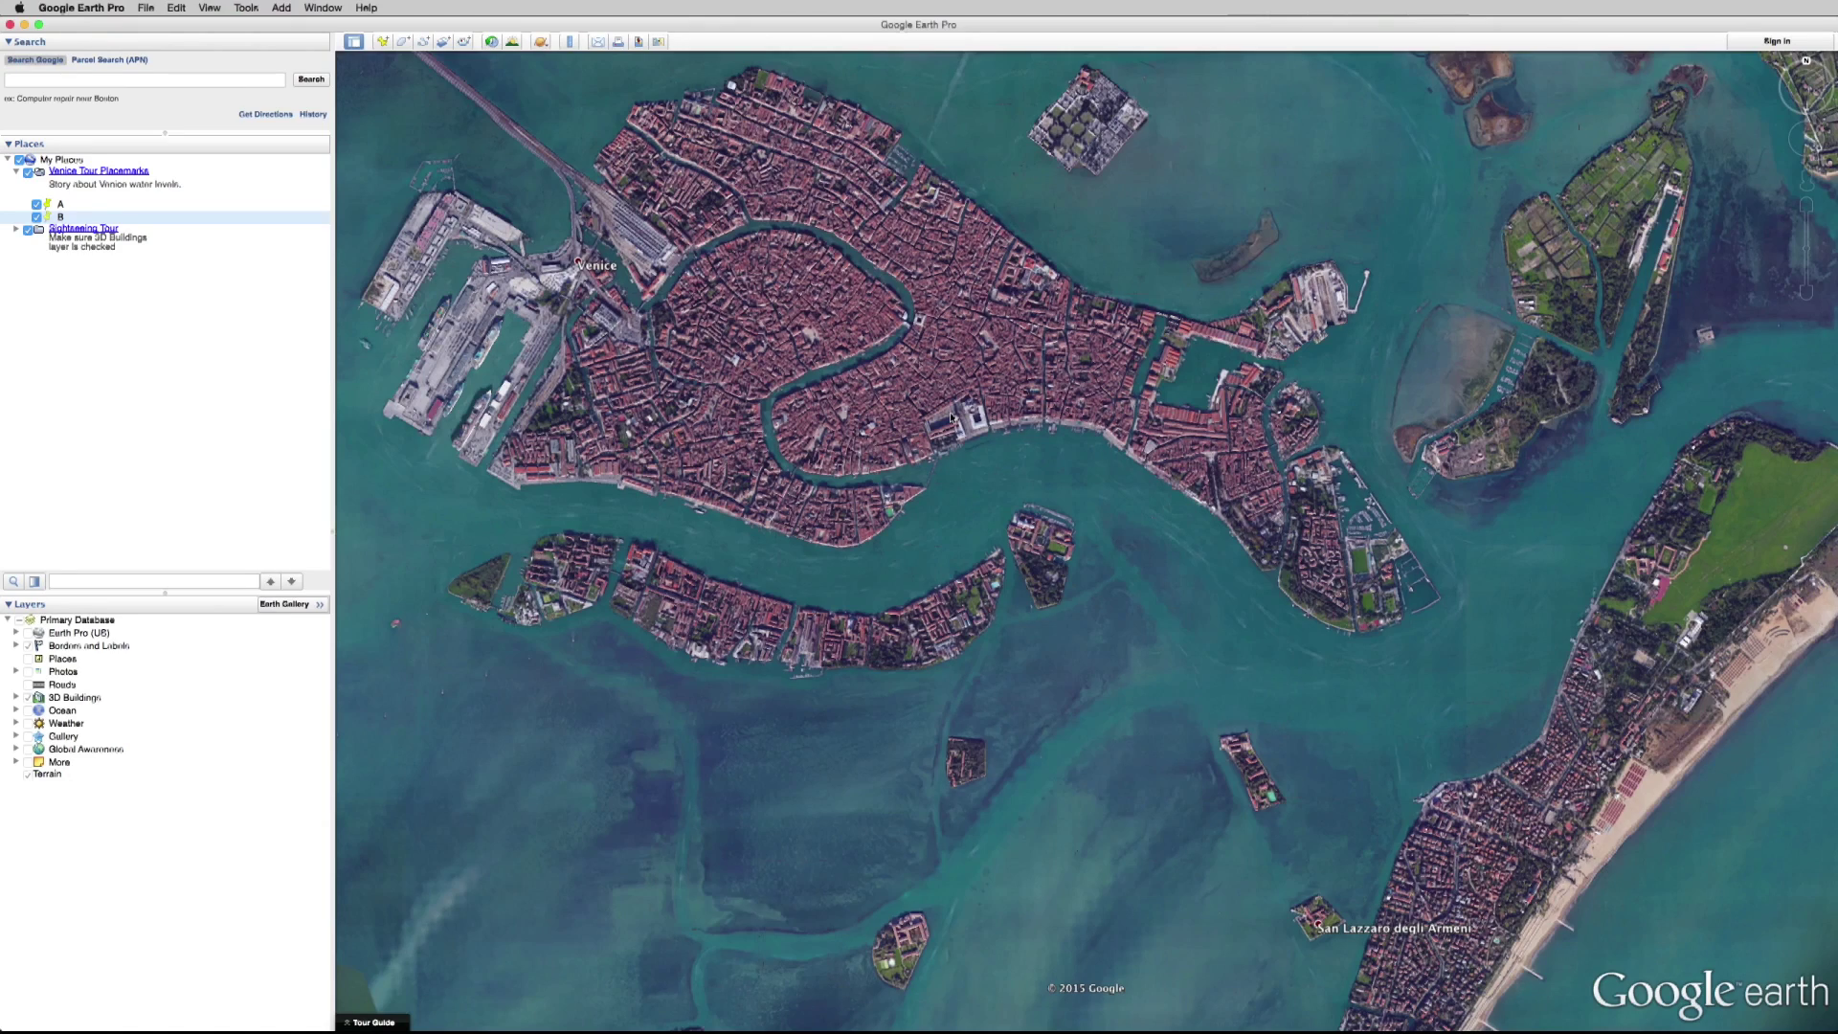
# Step: Fly in to Piazza San Marco, pan onto the campanile, tilt toward the horizon and zoom in
pyautogui.doubleClick(951, 416)
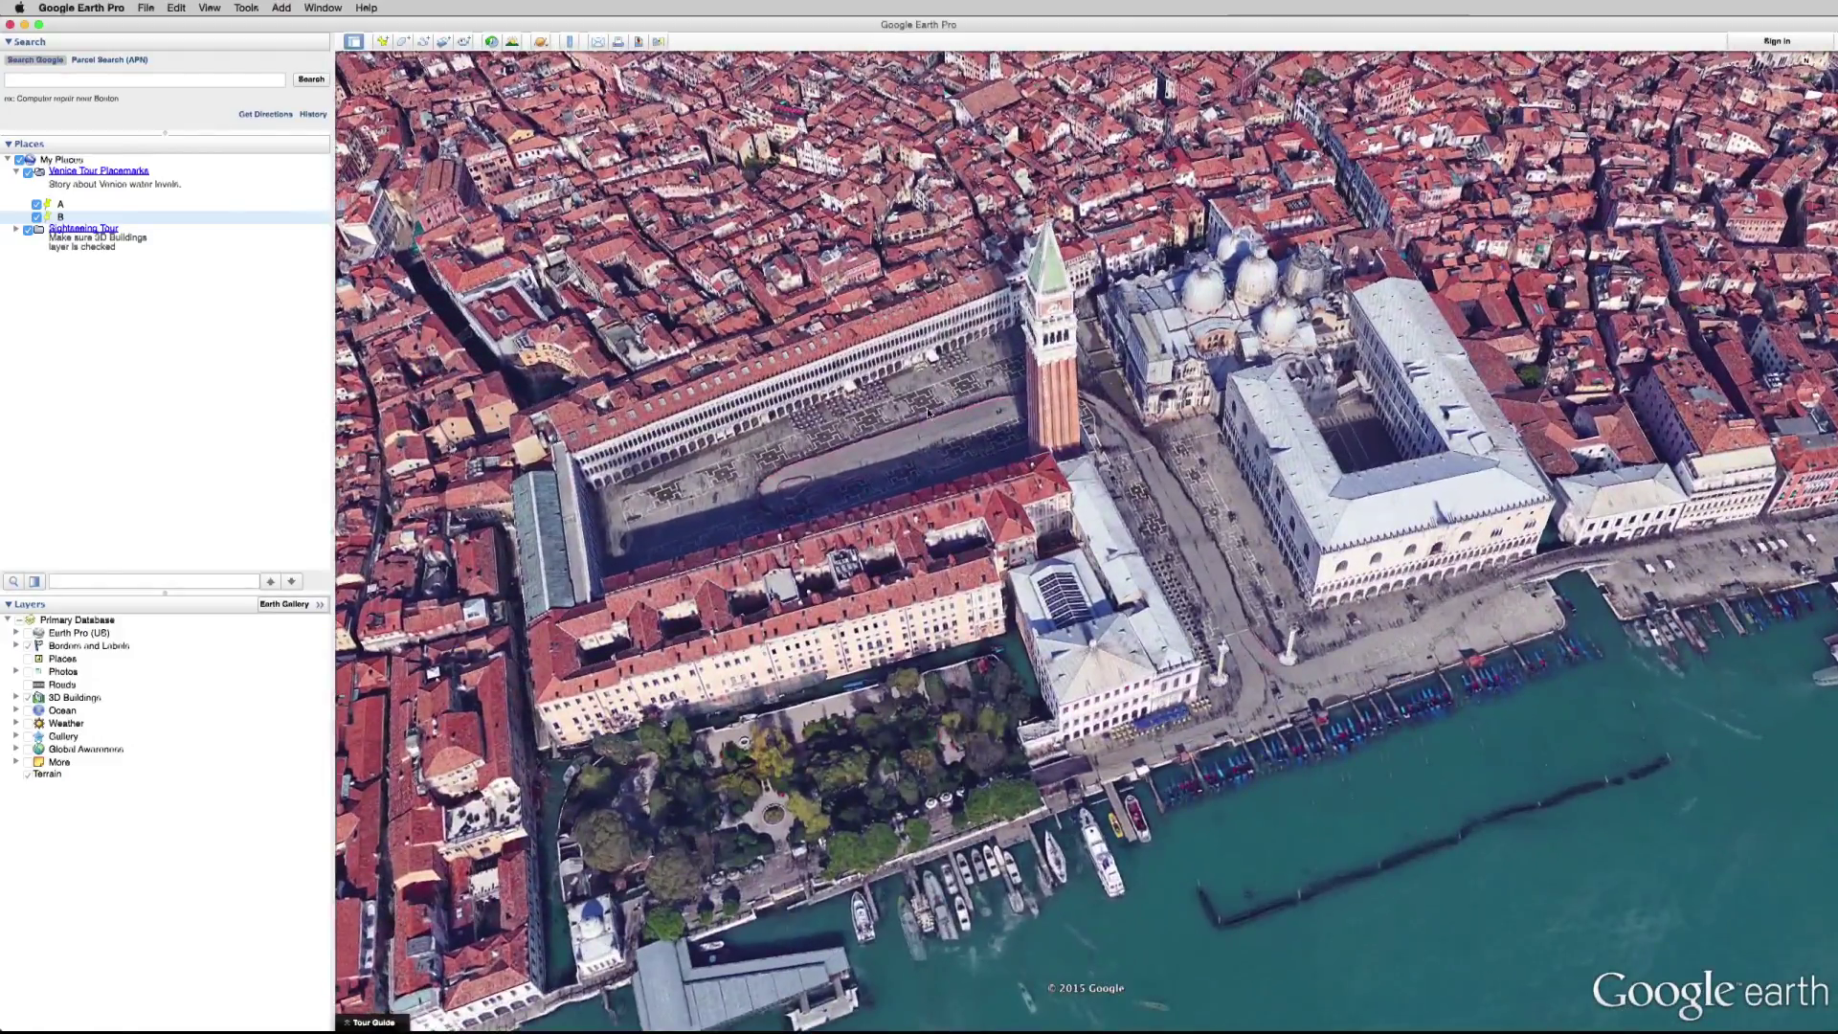
pyautogui.moveTo(950, 411); pyautogui.dragTo(838, 354)
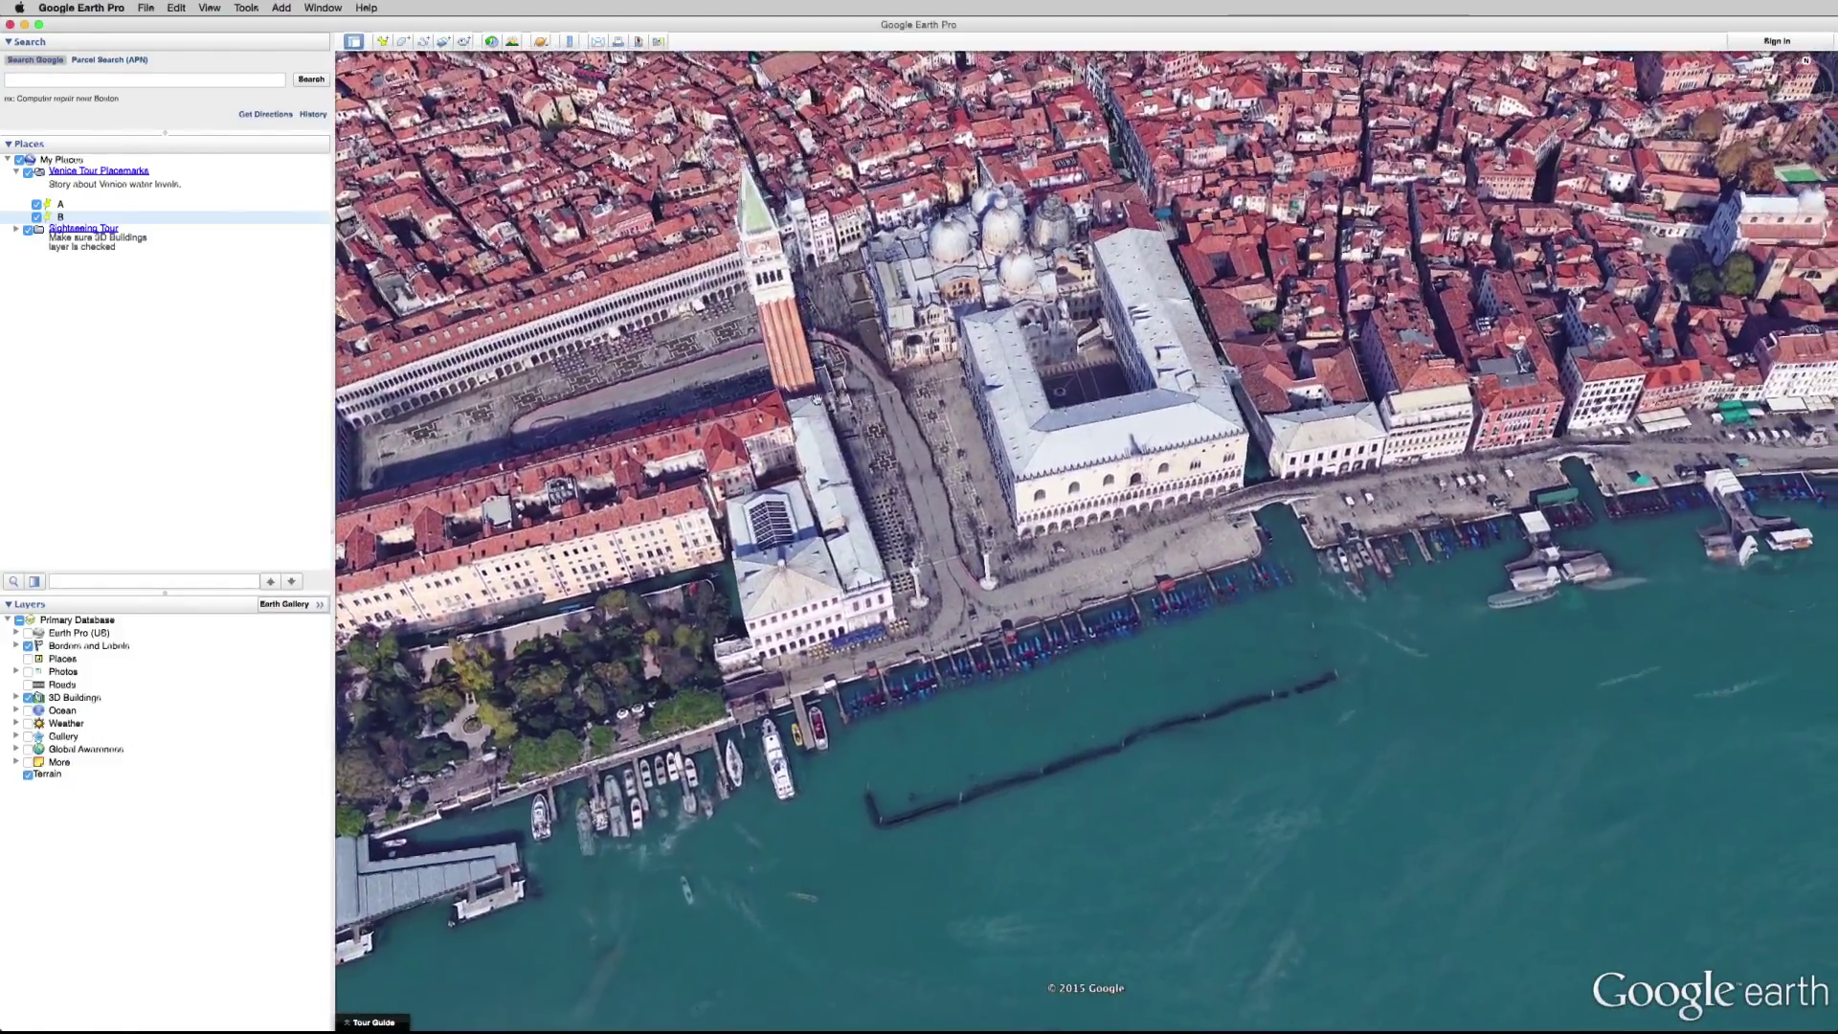
pyautogui.moveTo(838, 354); pyautogui.dragTo(603, 619, button='middle')
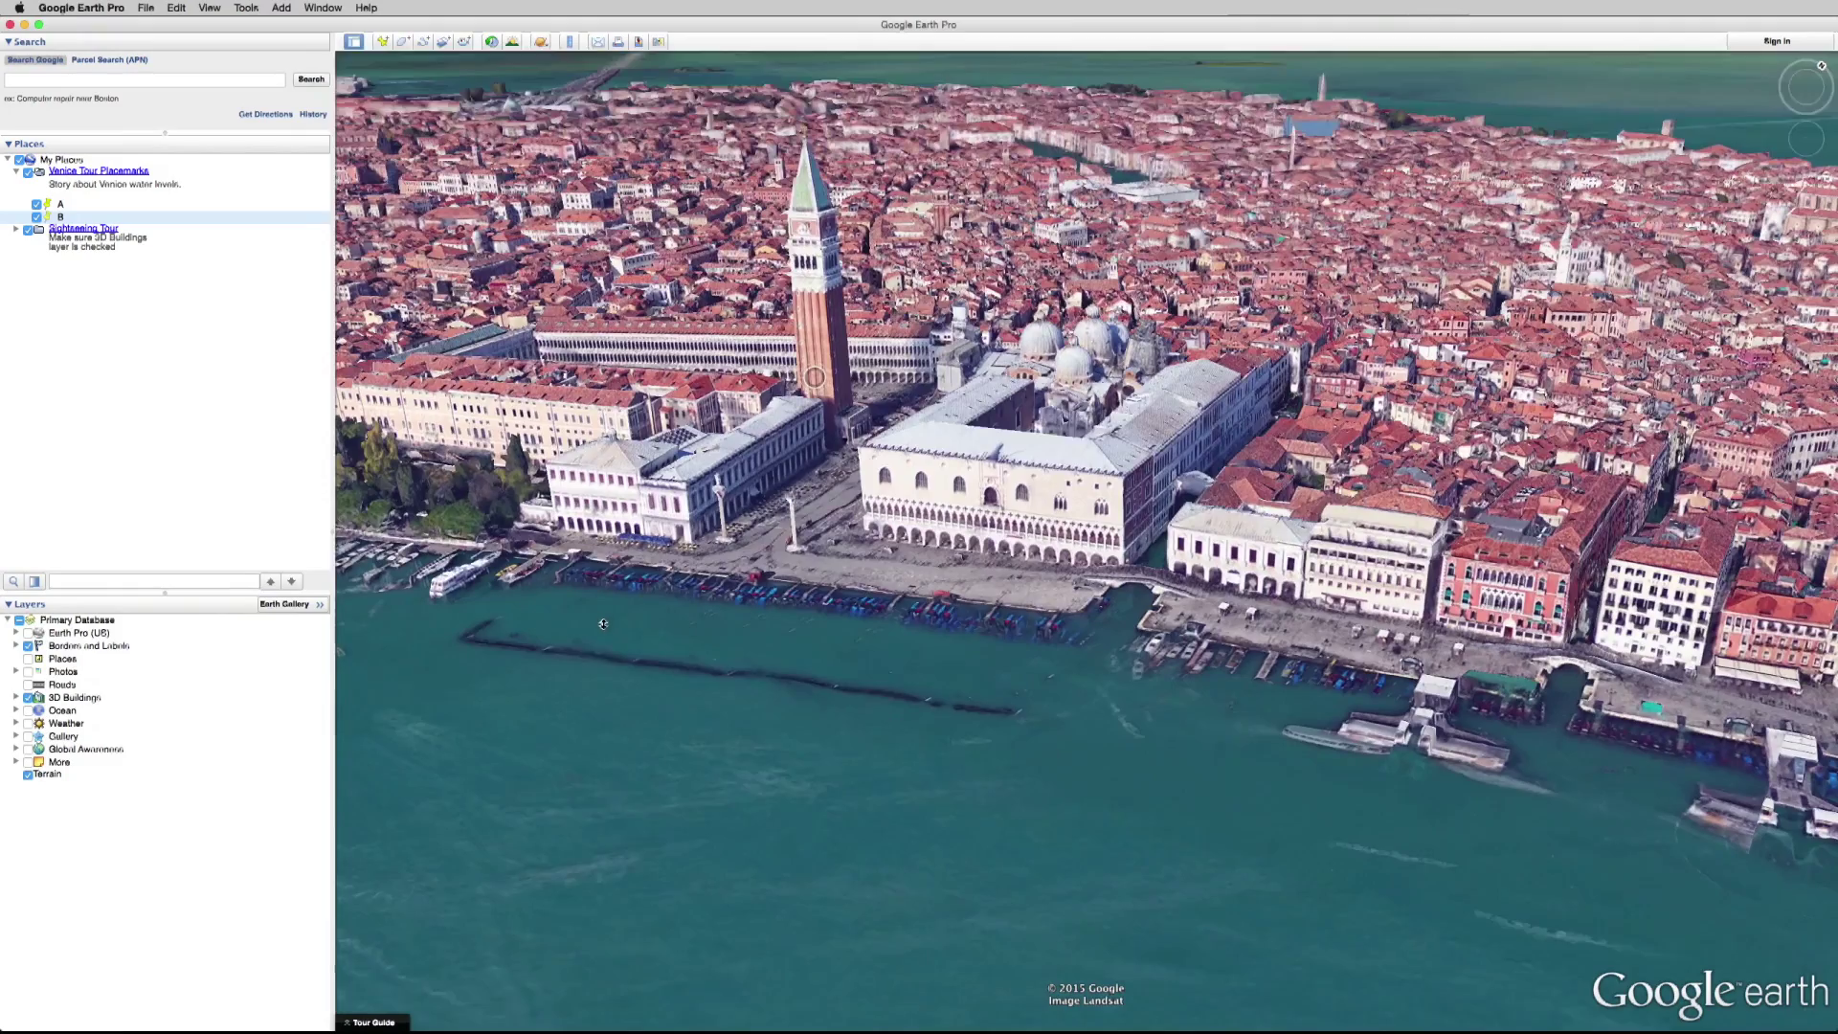
pyautogui.scroll(3, 997, 705)
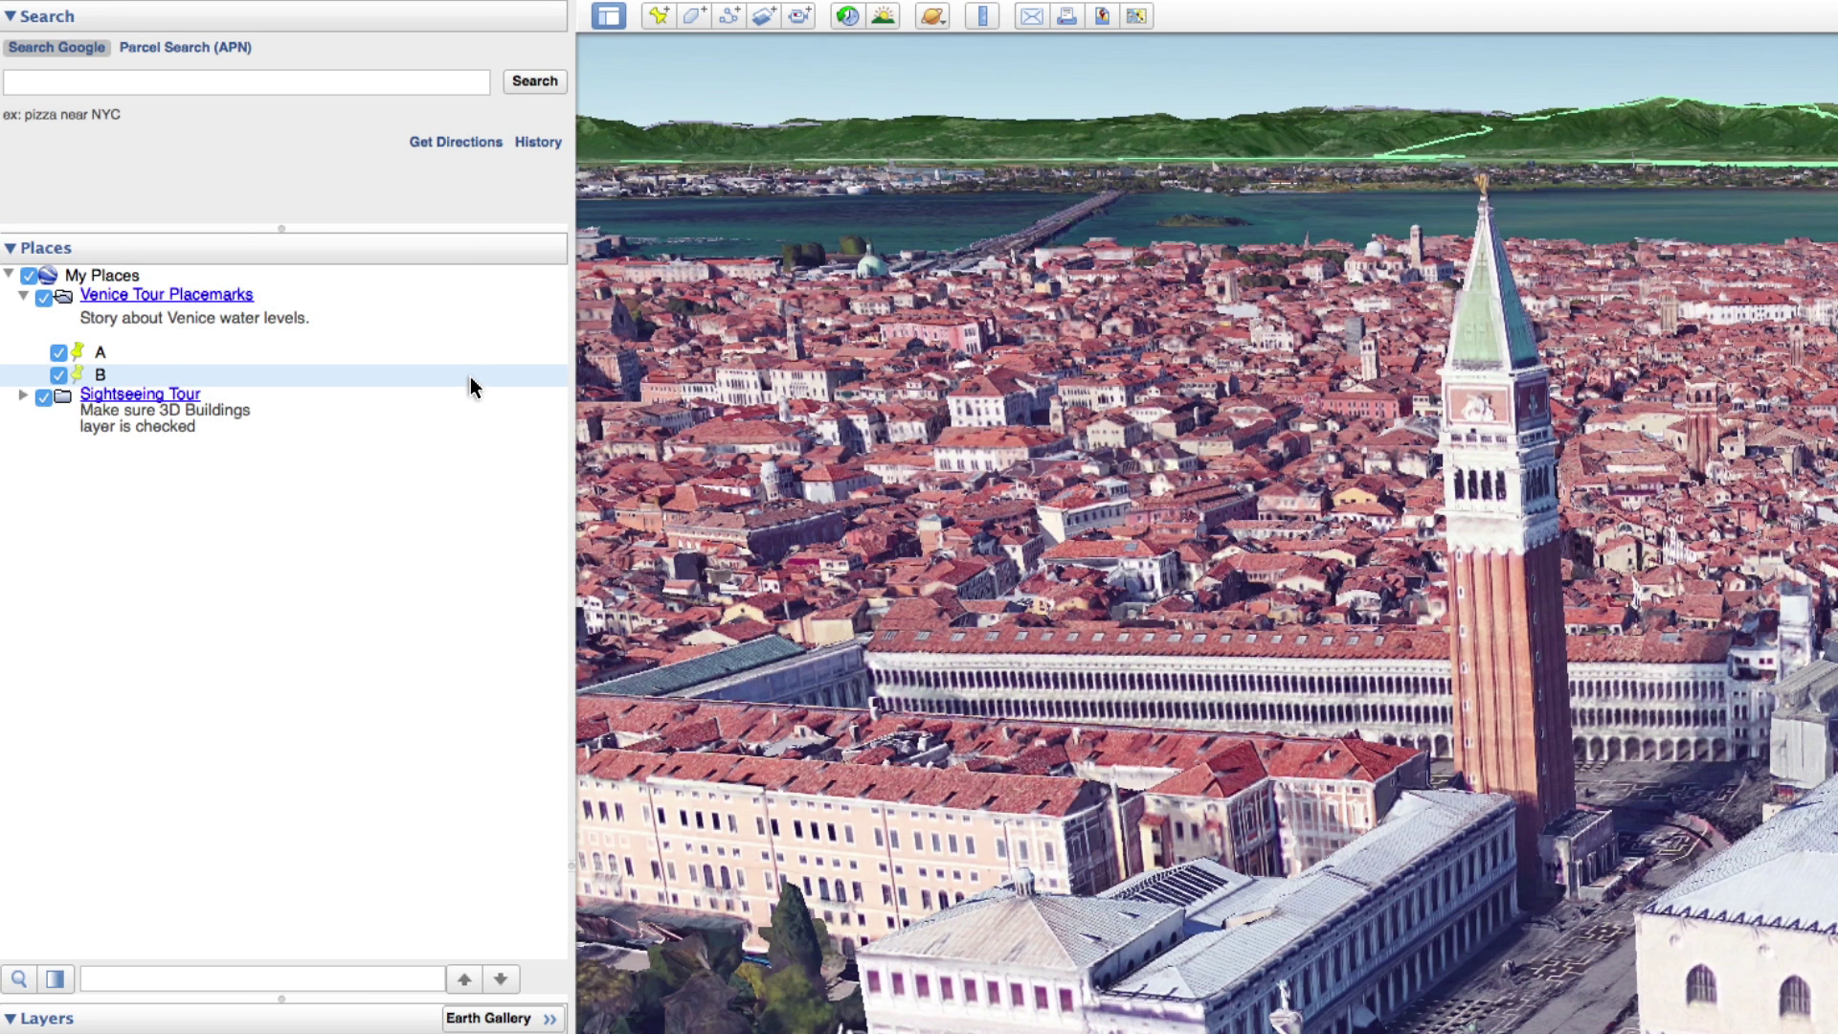
# Step: Store the bell-tower close-up as placemark B's view with Snapshot View
pyautogui.rightClick(272, 220)
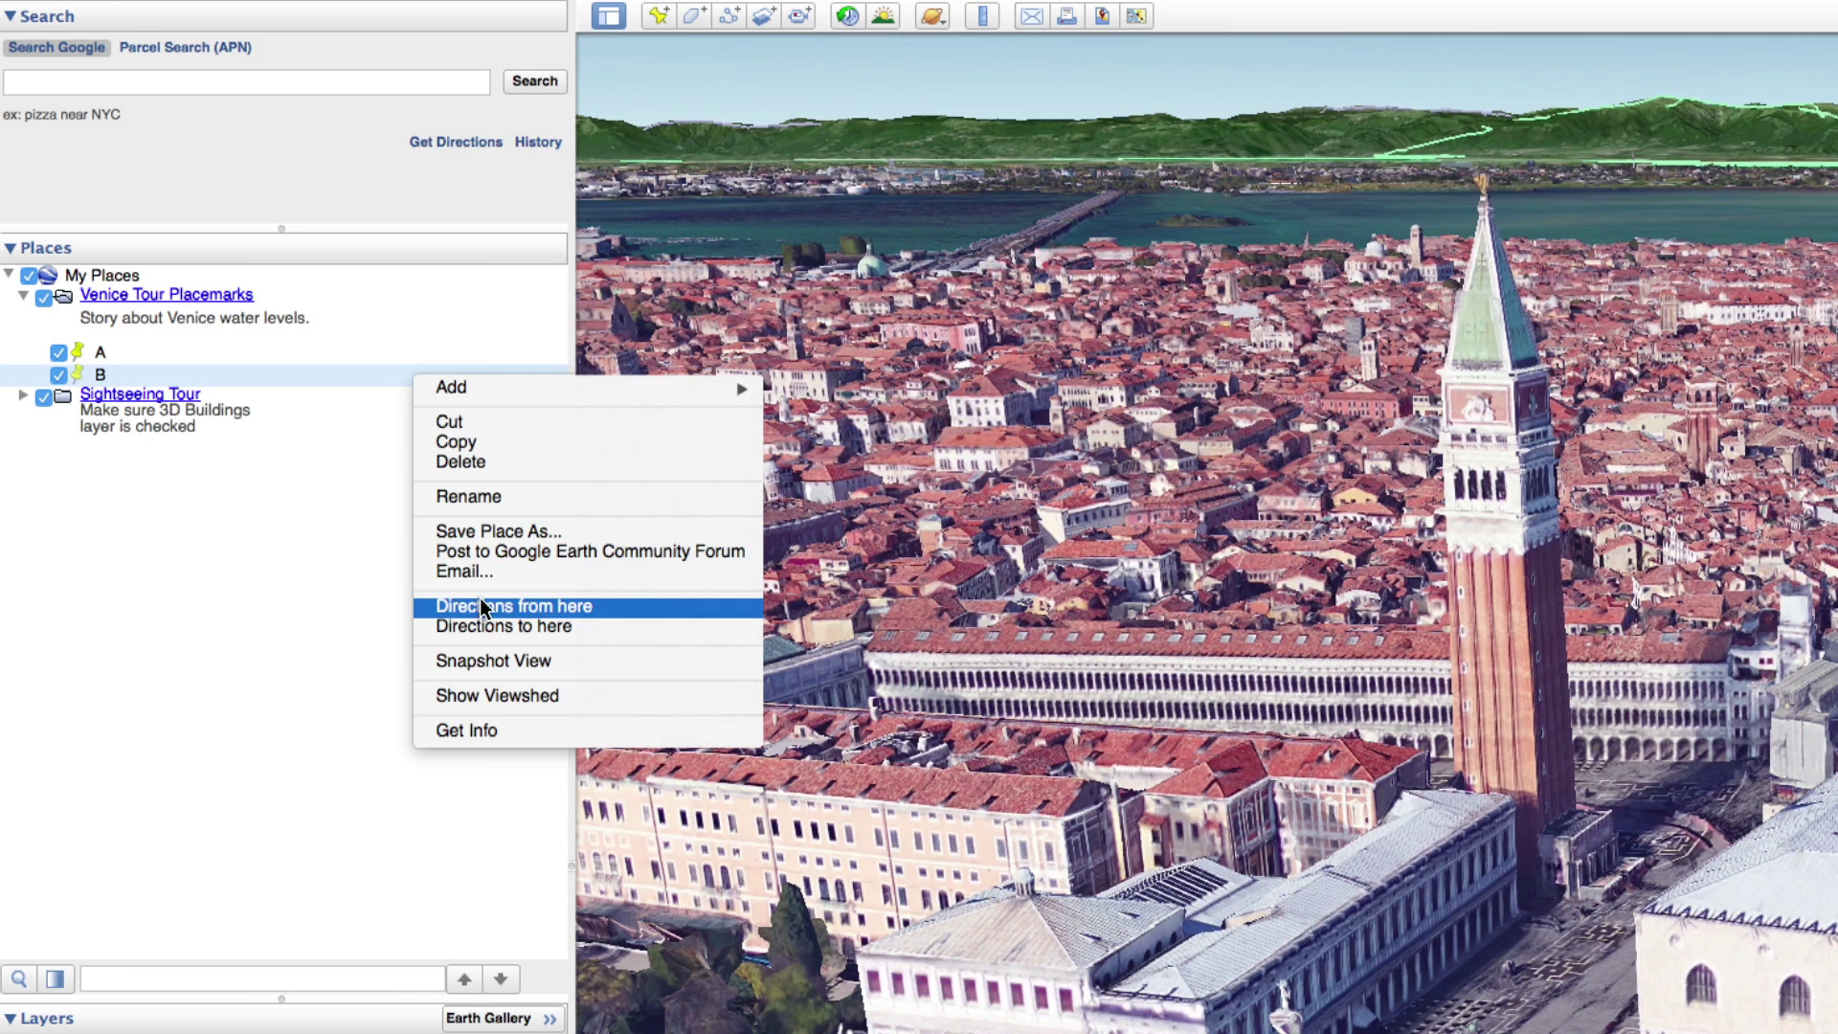
pyautogui.click(504, 663)
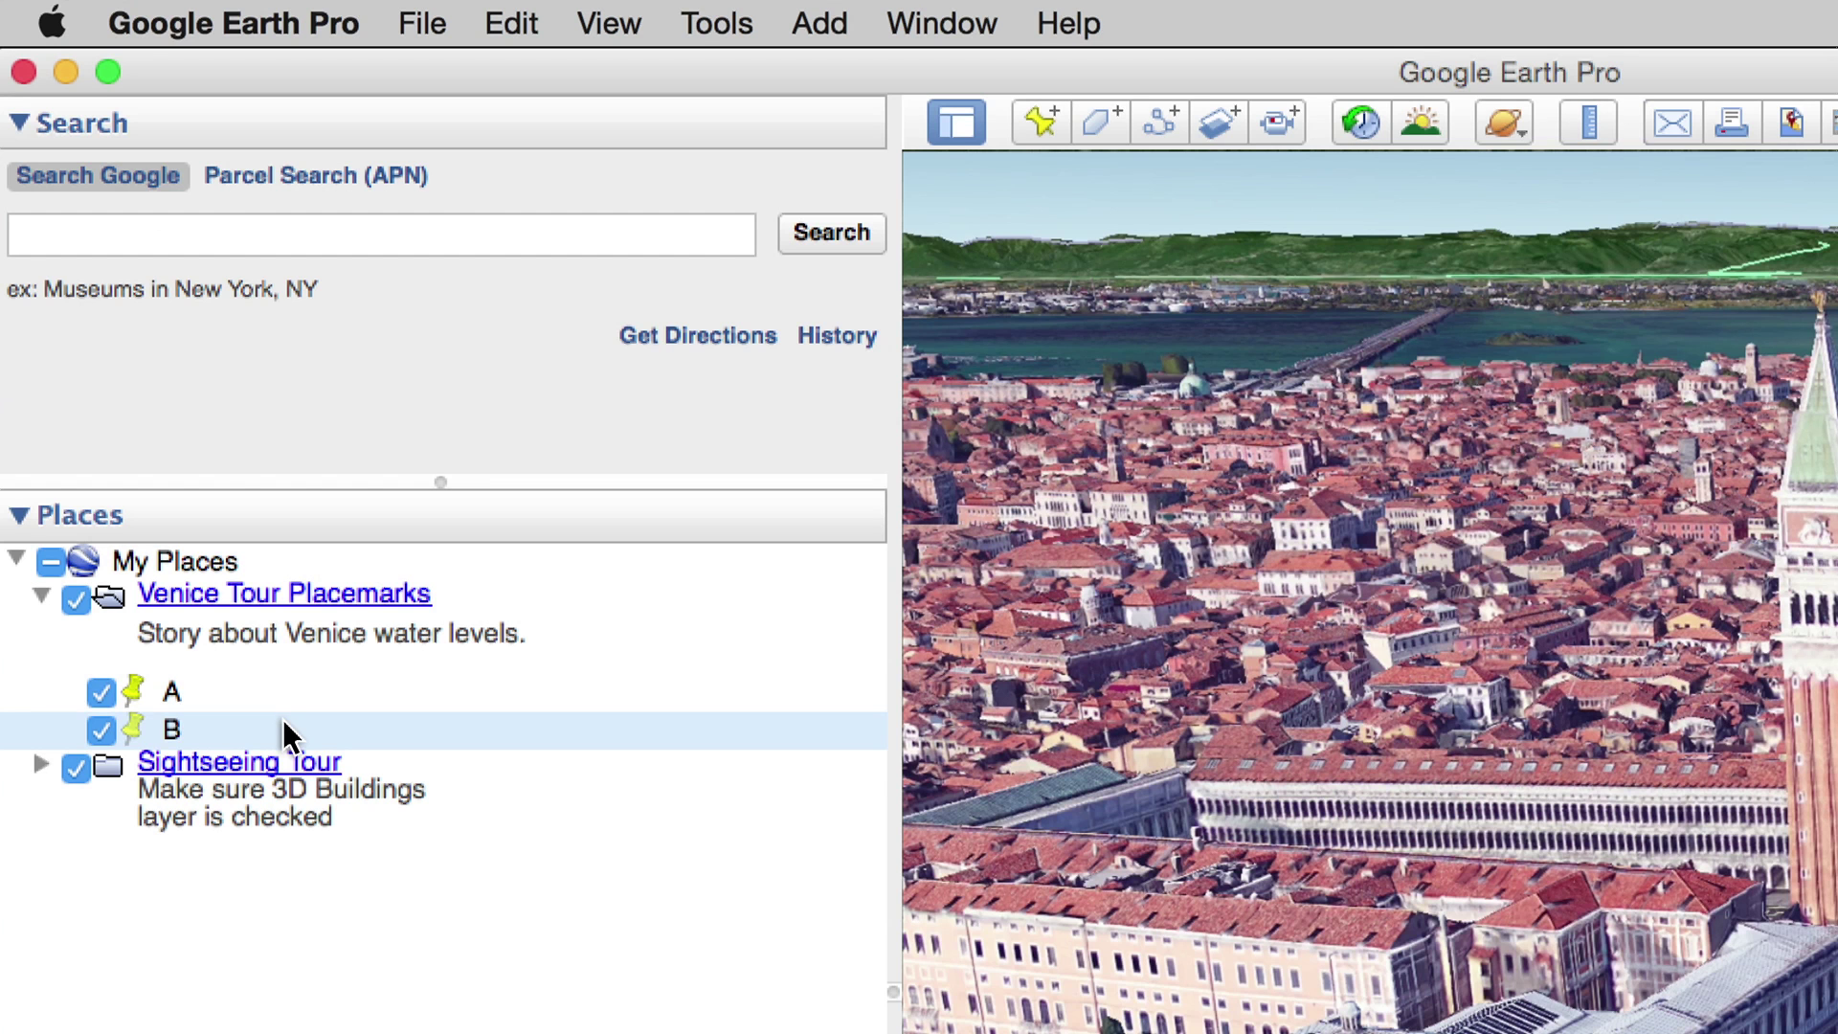
pyautogui.click(228, 25)
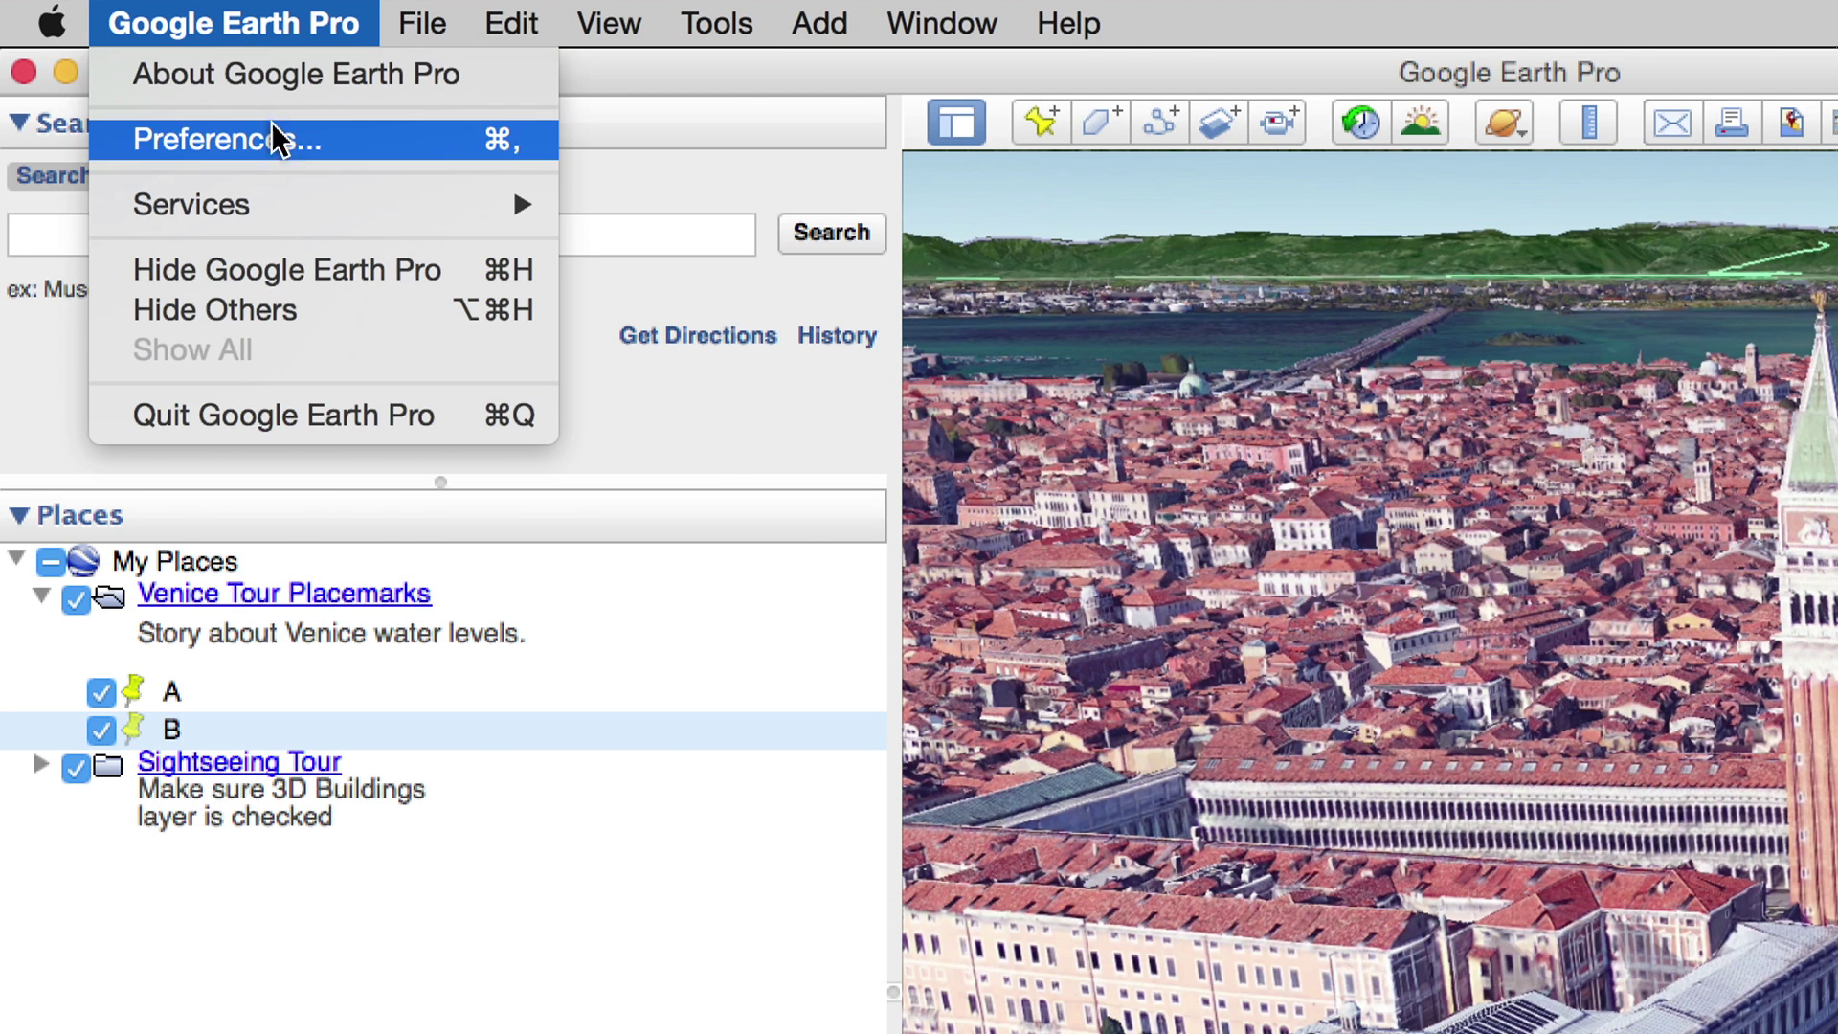
pyautogui.click(285, 151)
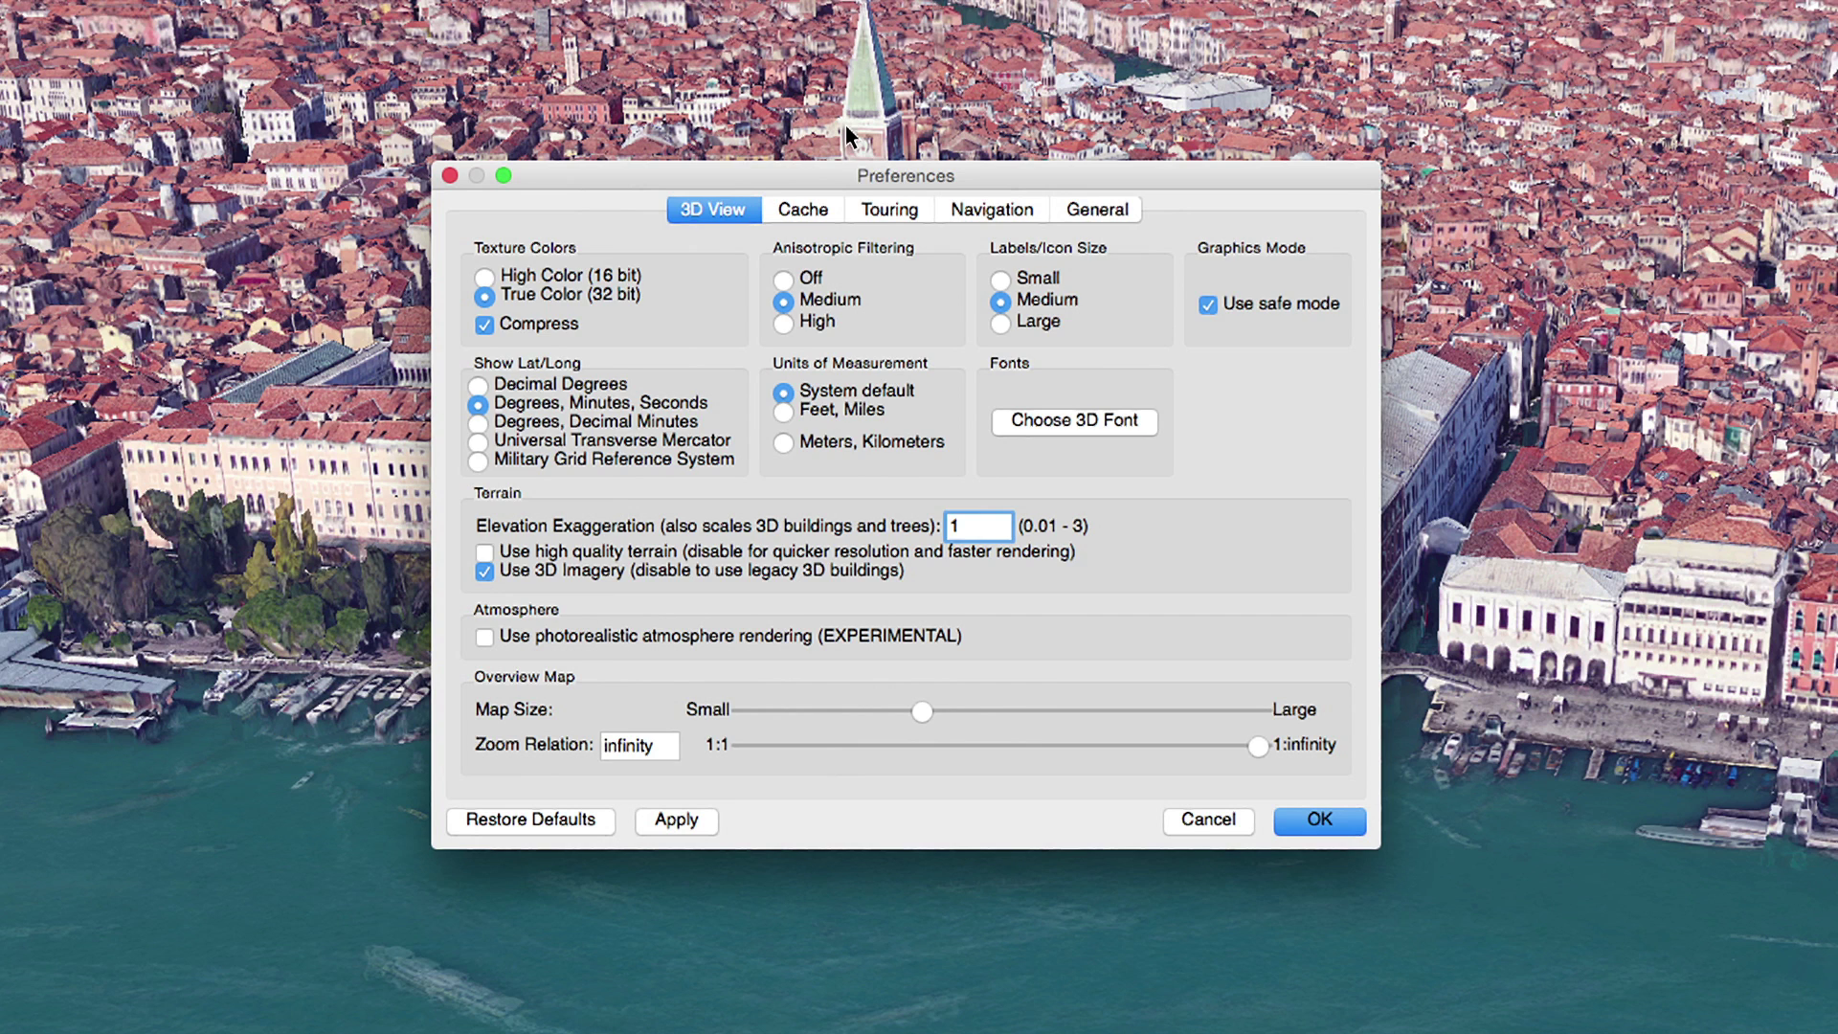
pyautogui.click(882, 210)
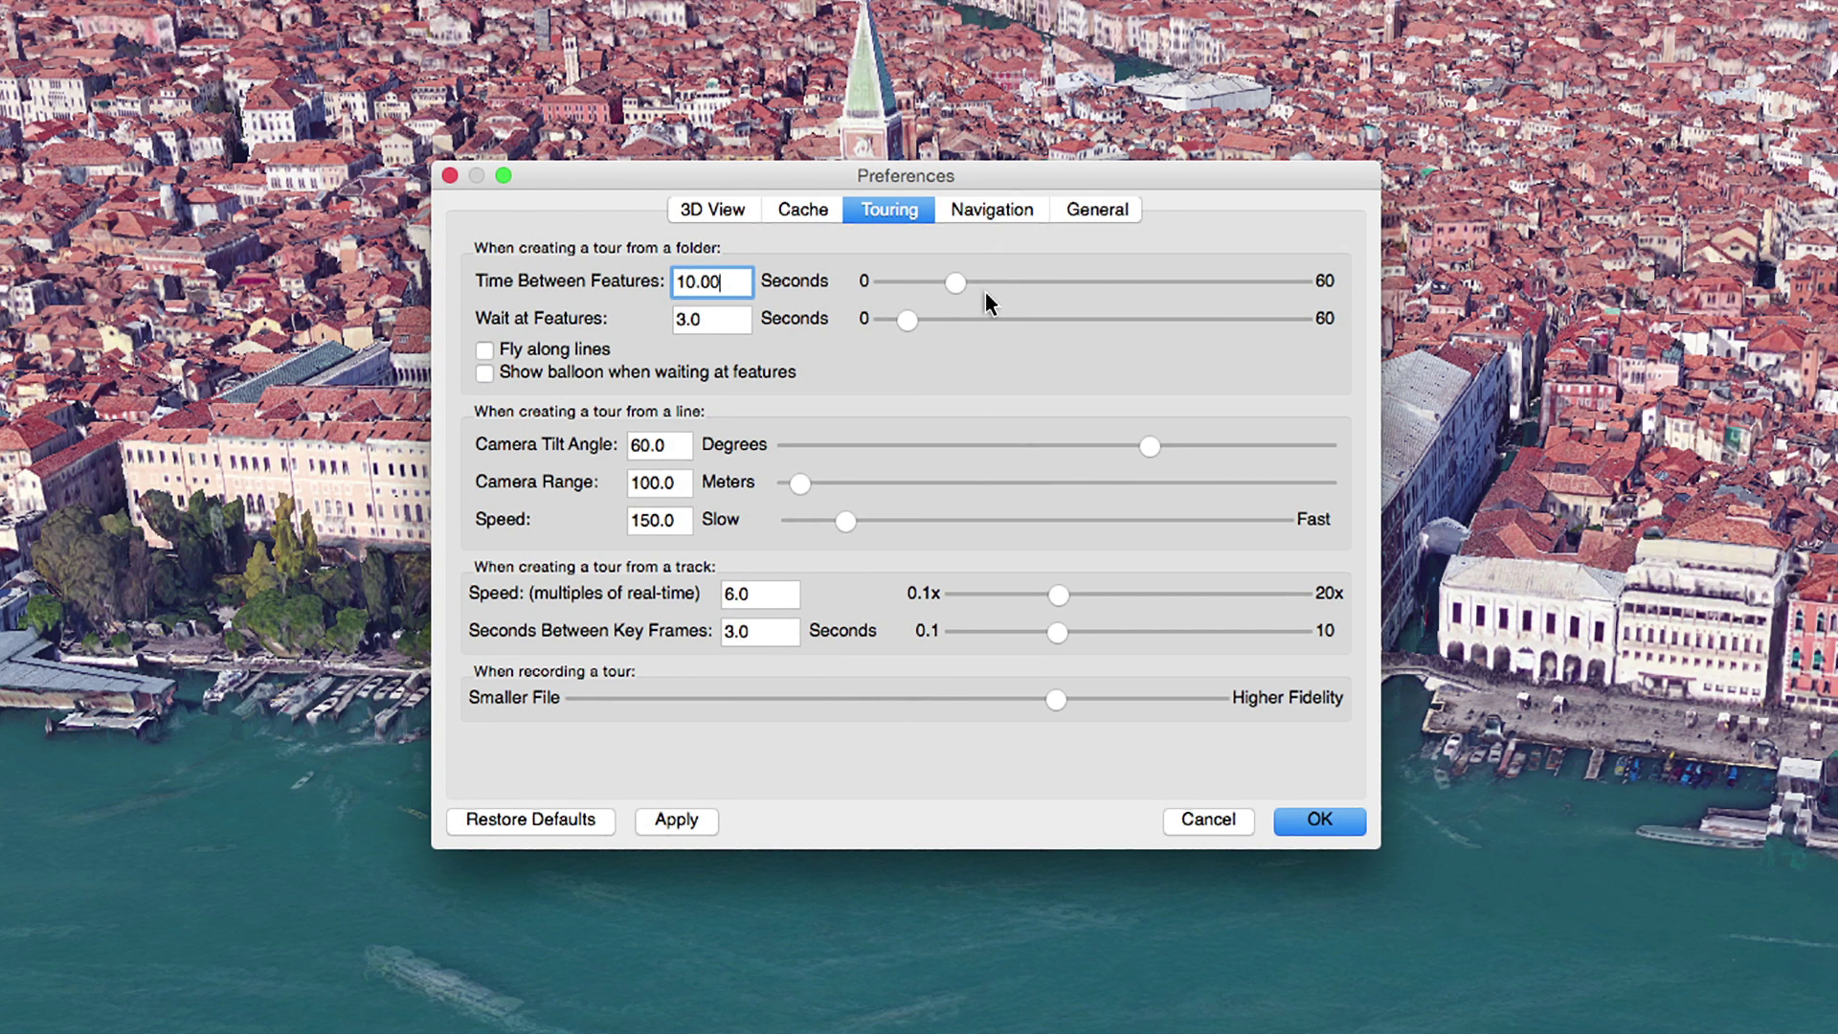
pyautogui.click(1306, 817)
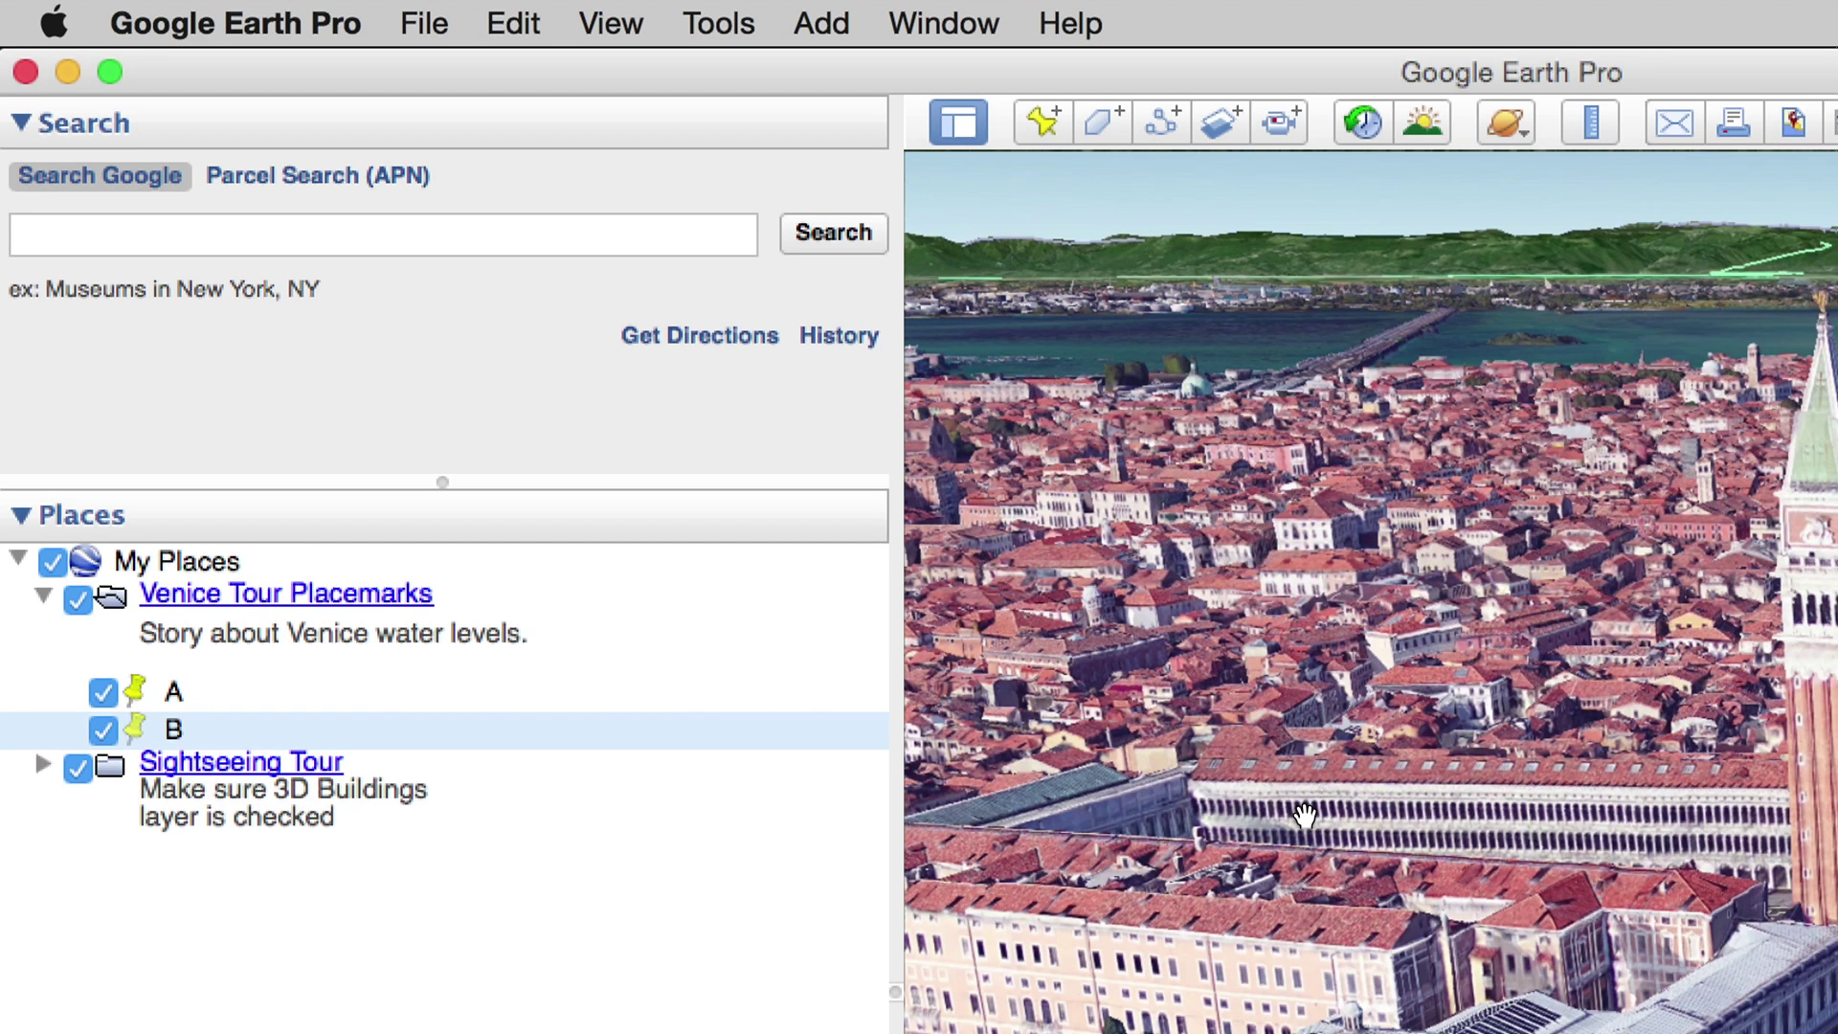
# Step: Hide placemarks B and A, then play the Venice Tour Placemarks folder as a tour
pyautogui.click(105, 727)
pyautogui.click(100, 689)
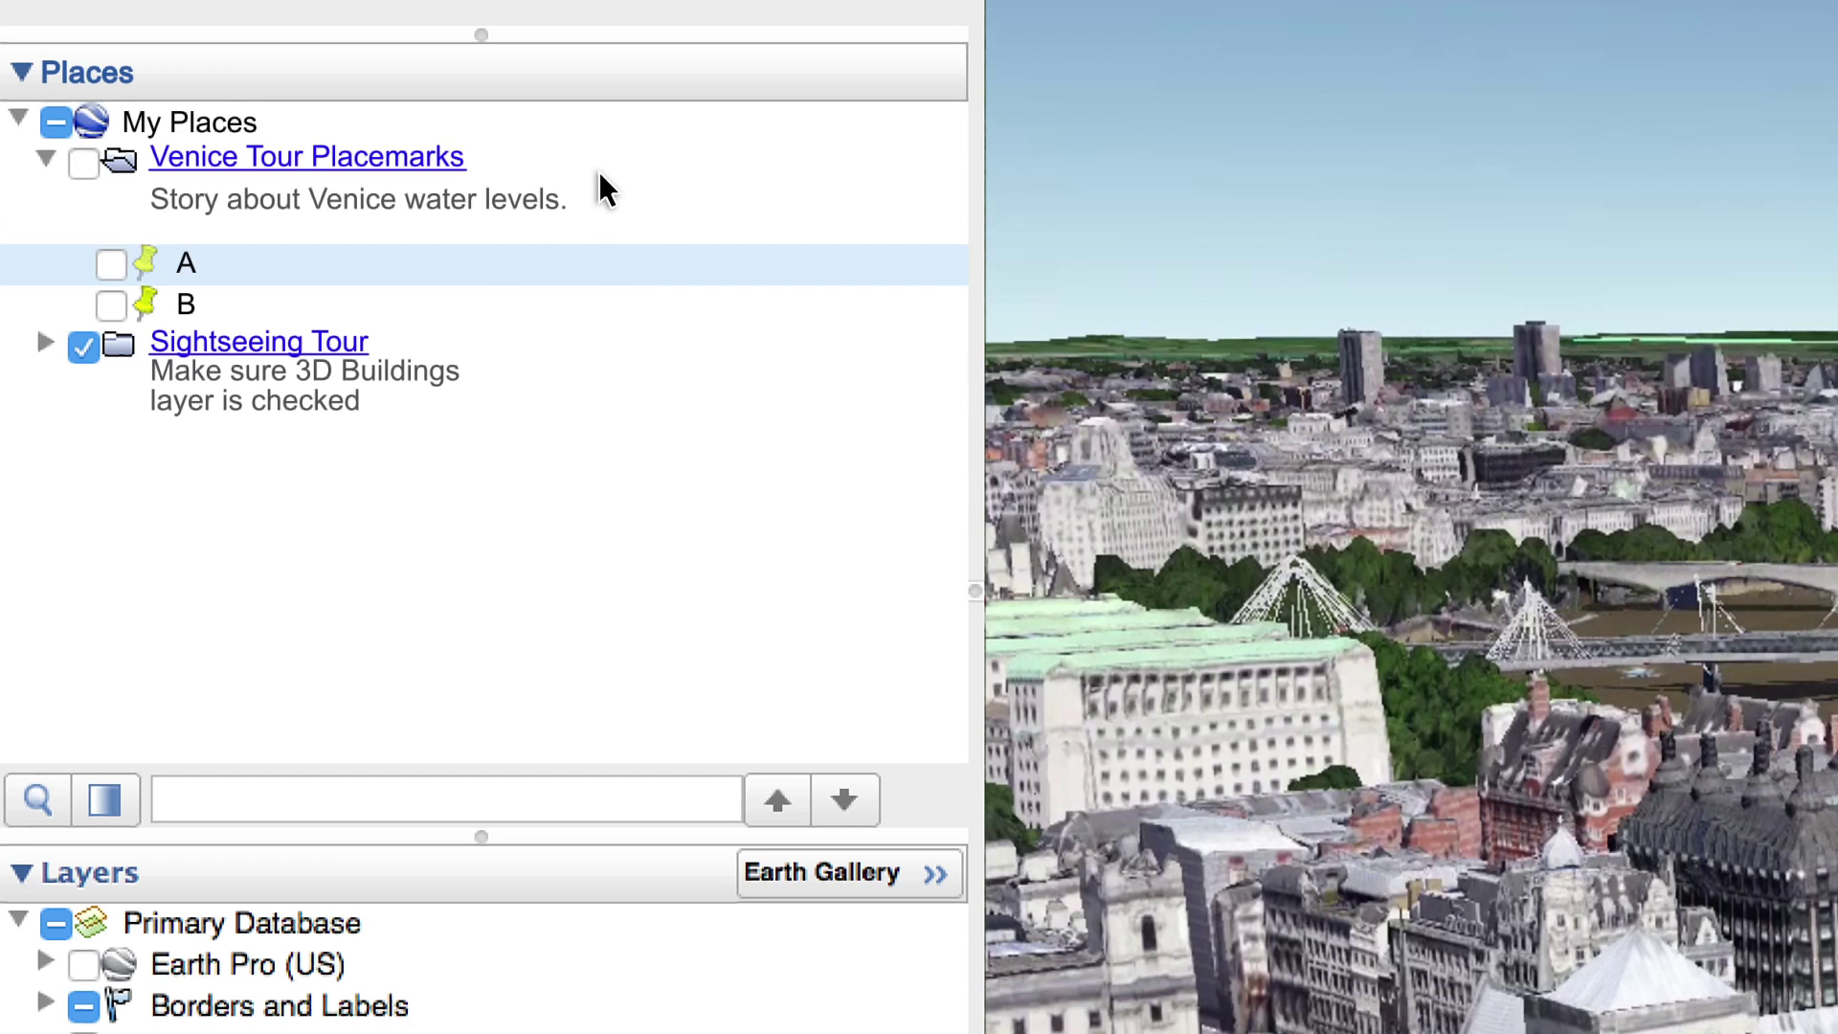
pyautogui.click(191, 208)
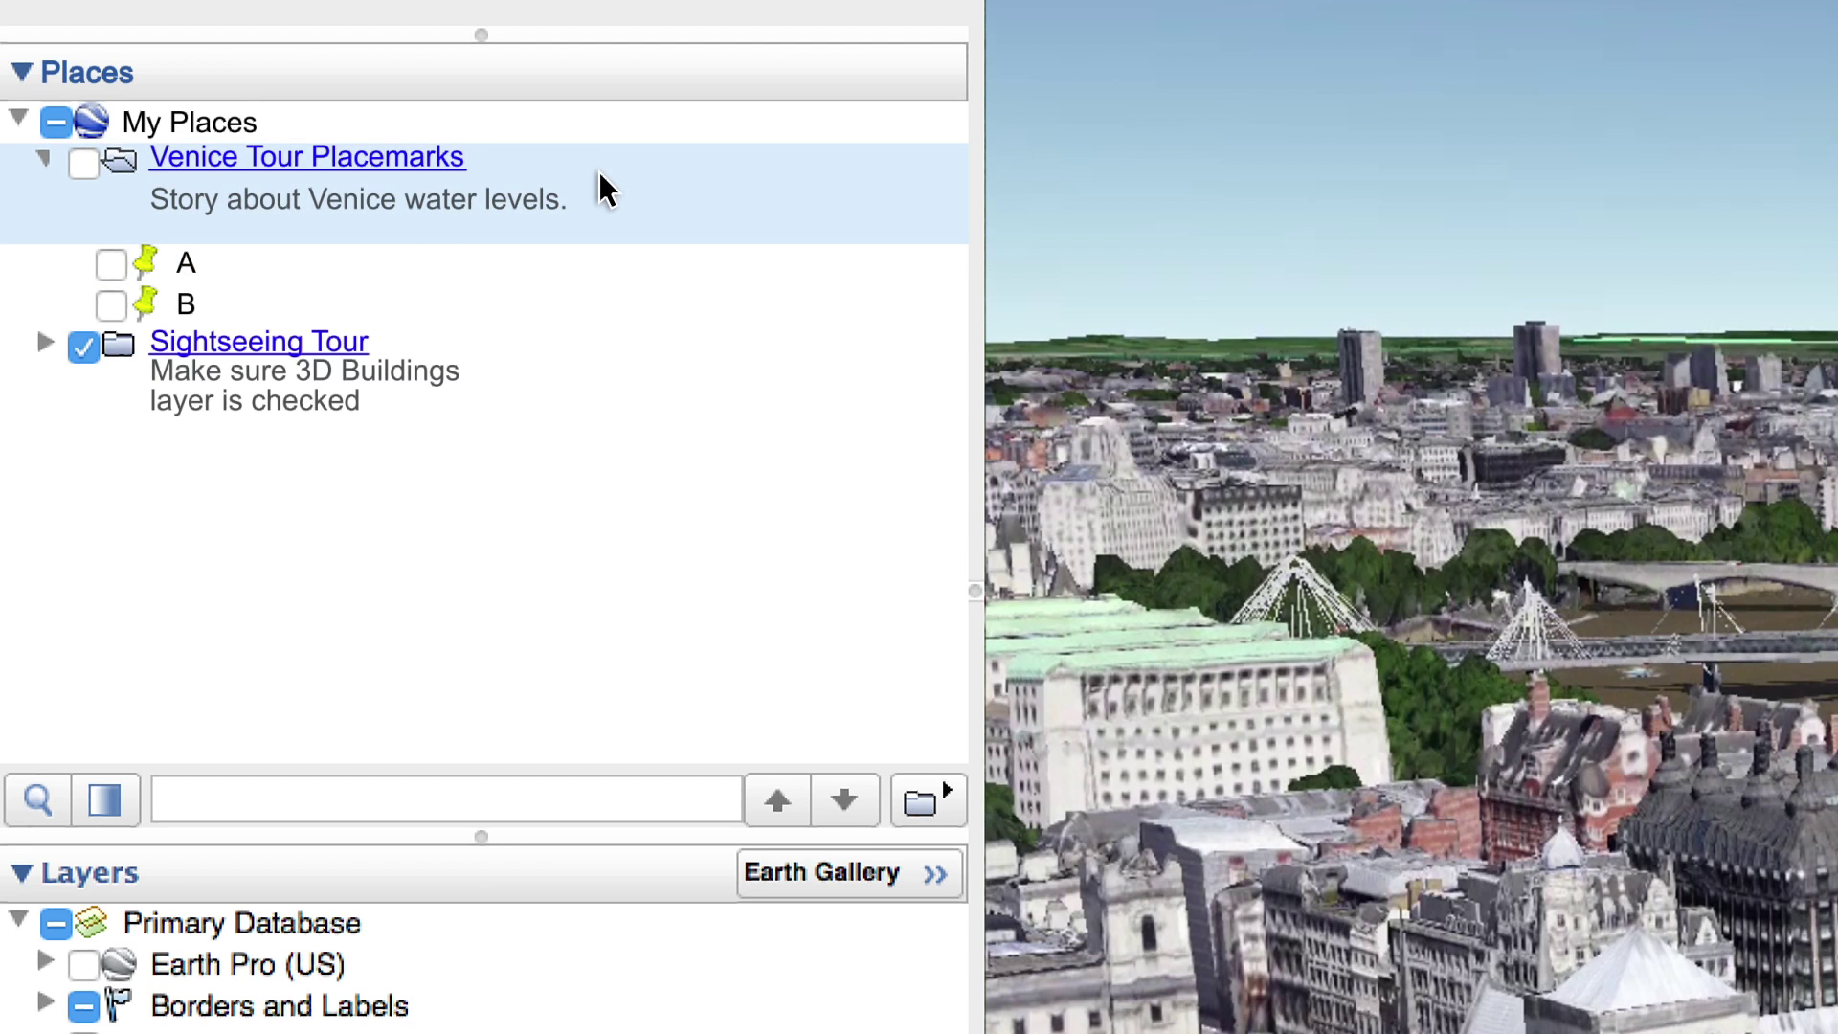
pyautogui.click(905, 795)
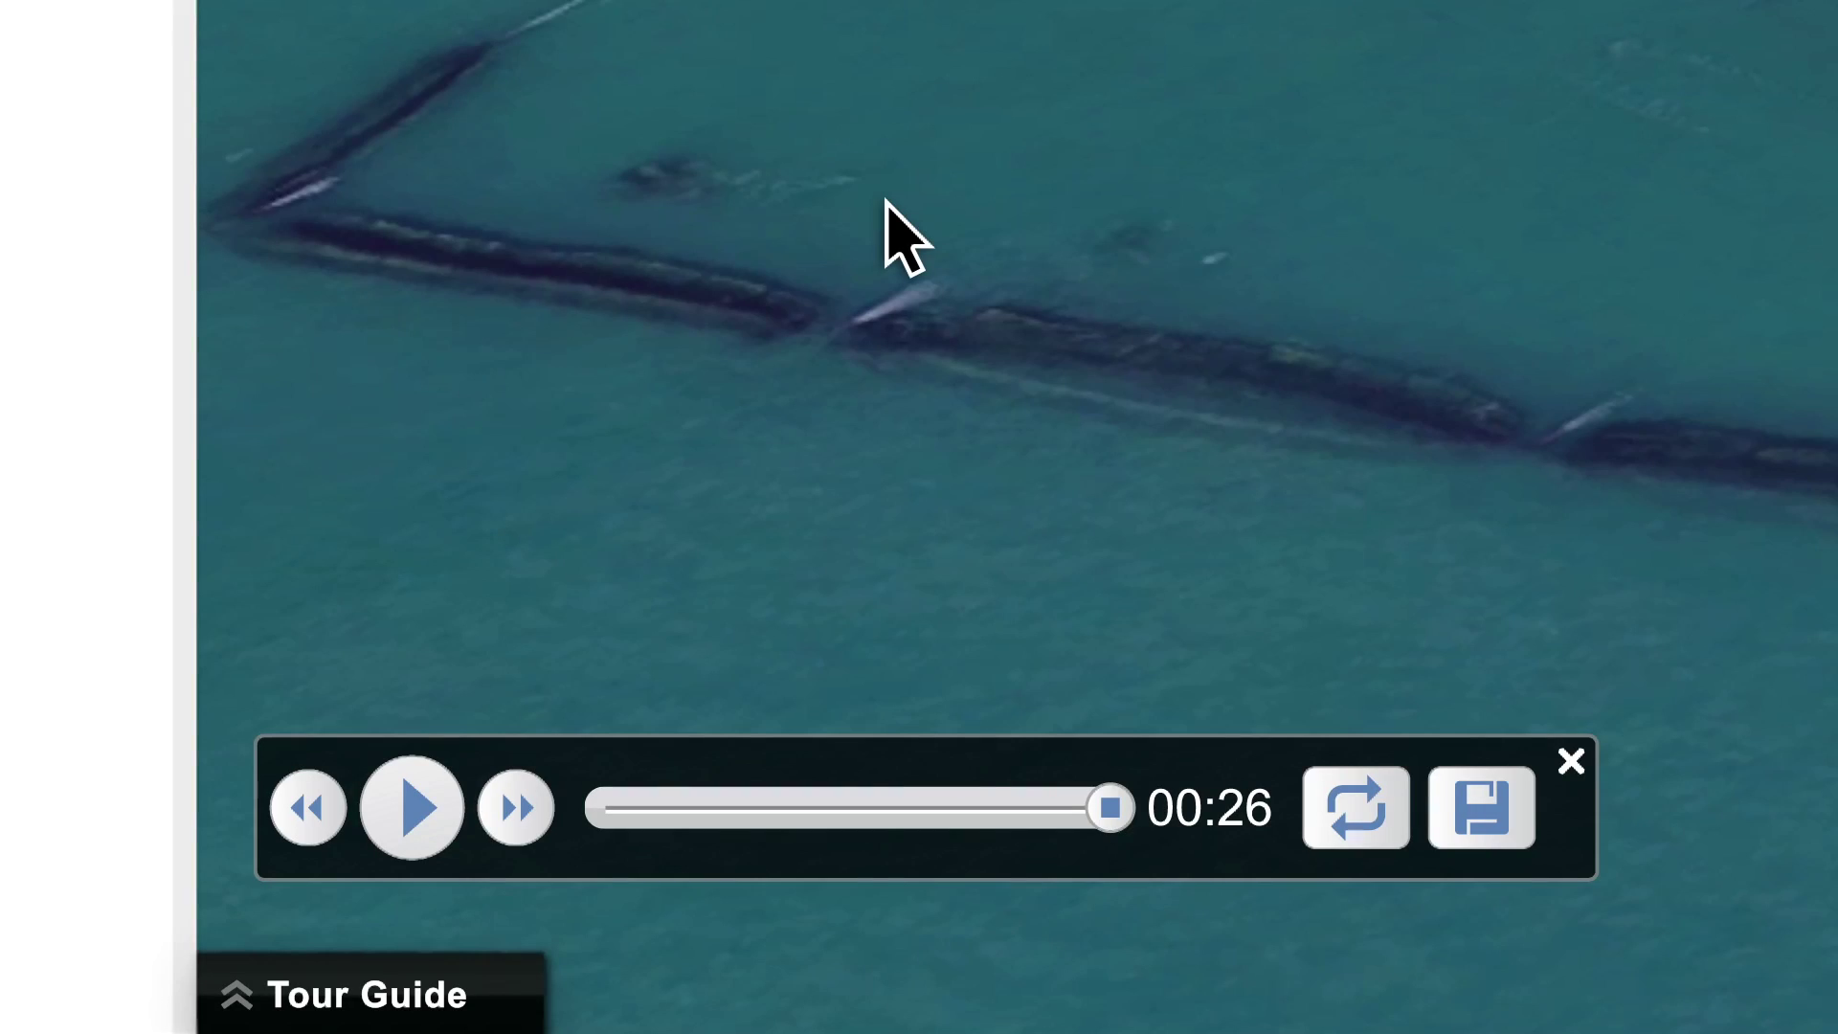
# Step: Save the tour as 'Venice Tour for Export', replay it, and close the tour player
pyautogui.click(1486, 825)
pyautogui.write('nice Tou')
pyautogui.write('r for Export')
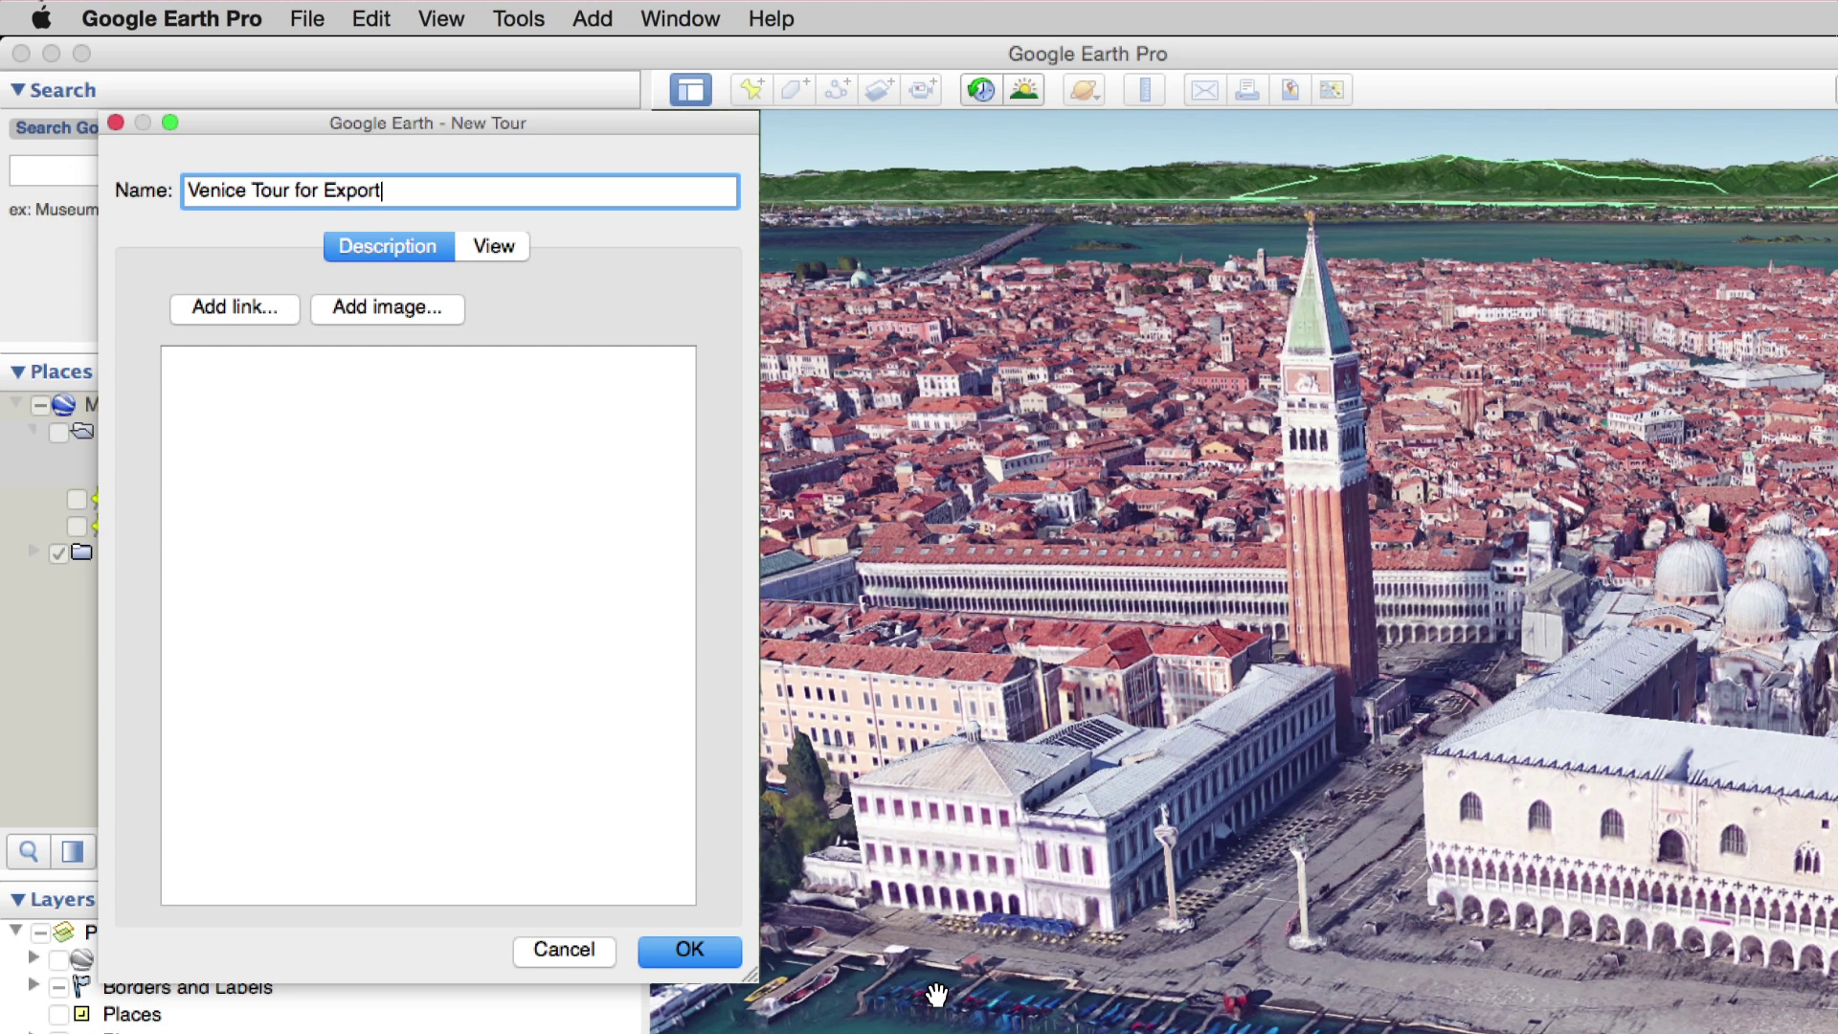
pyautogui.click(690, 949)
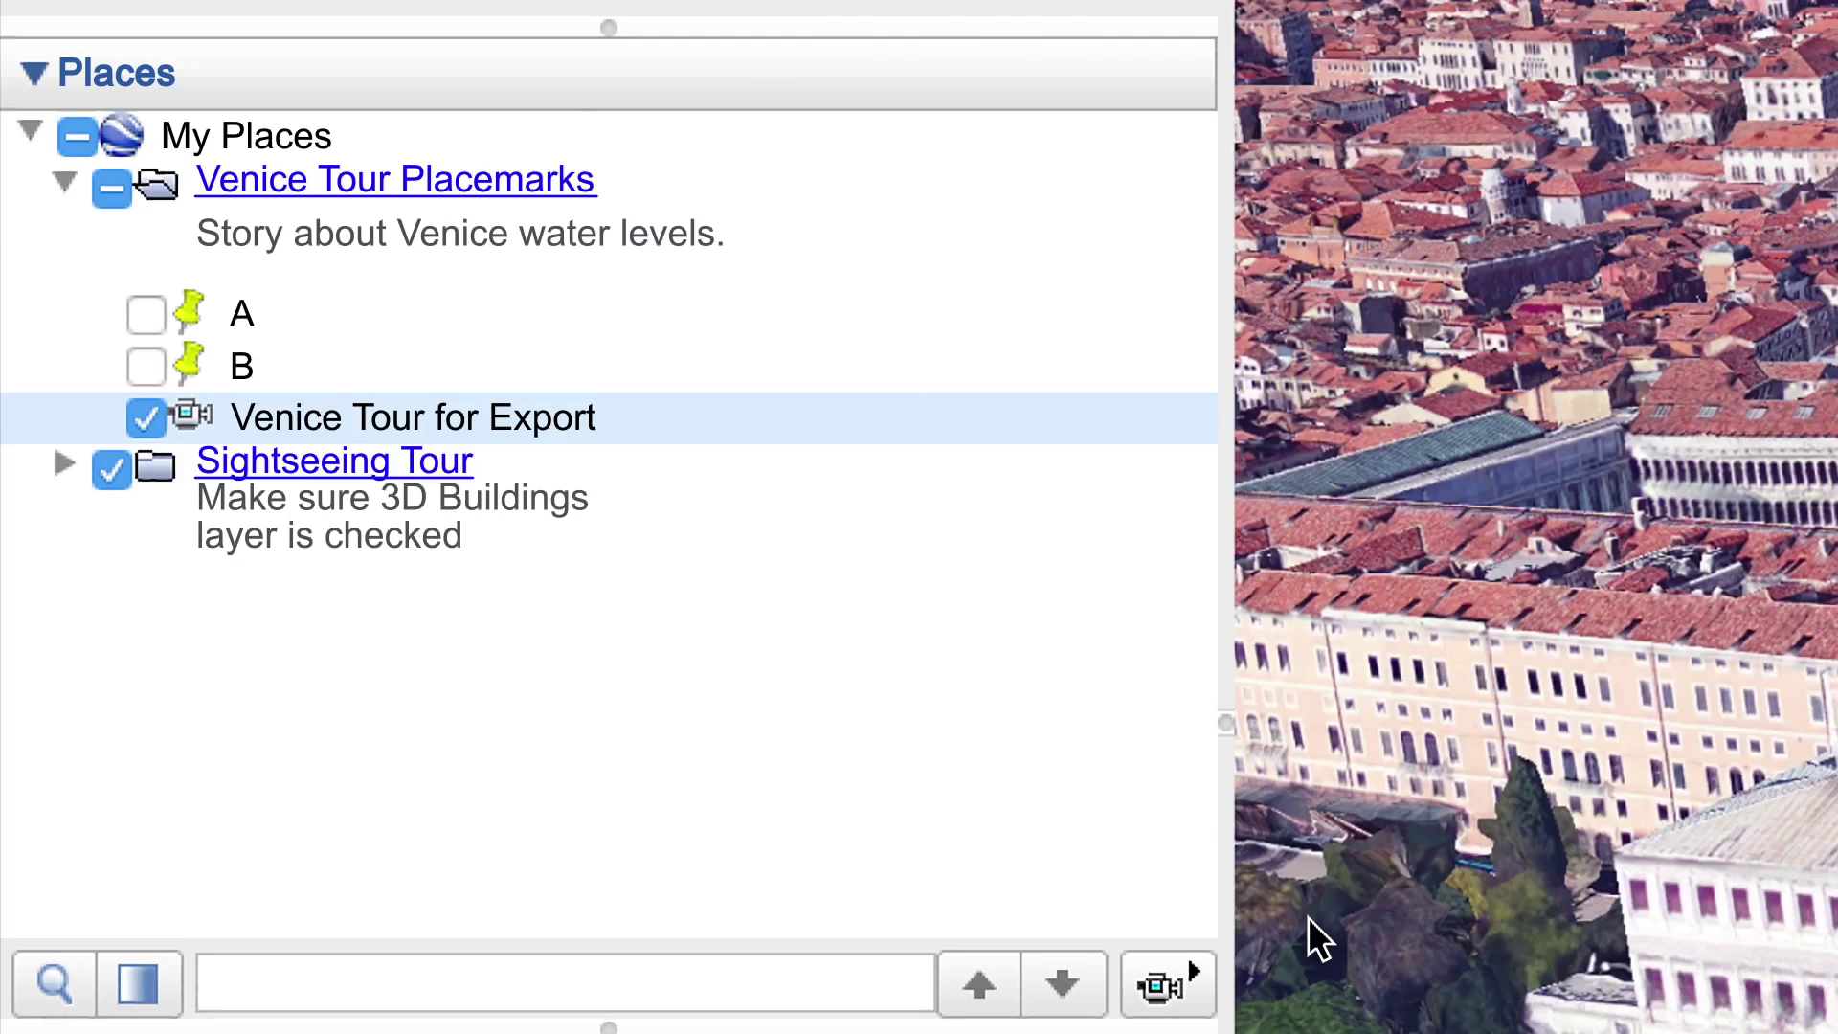
pyautogui.doubleClick(290, 311)
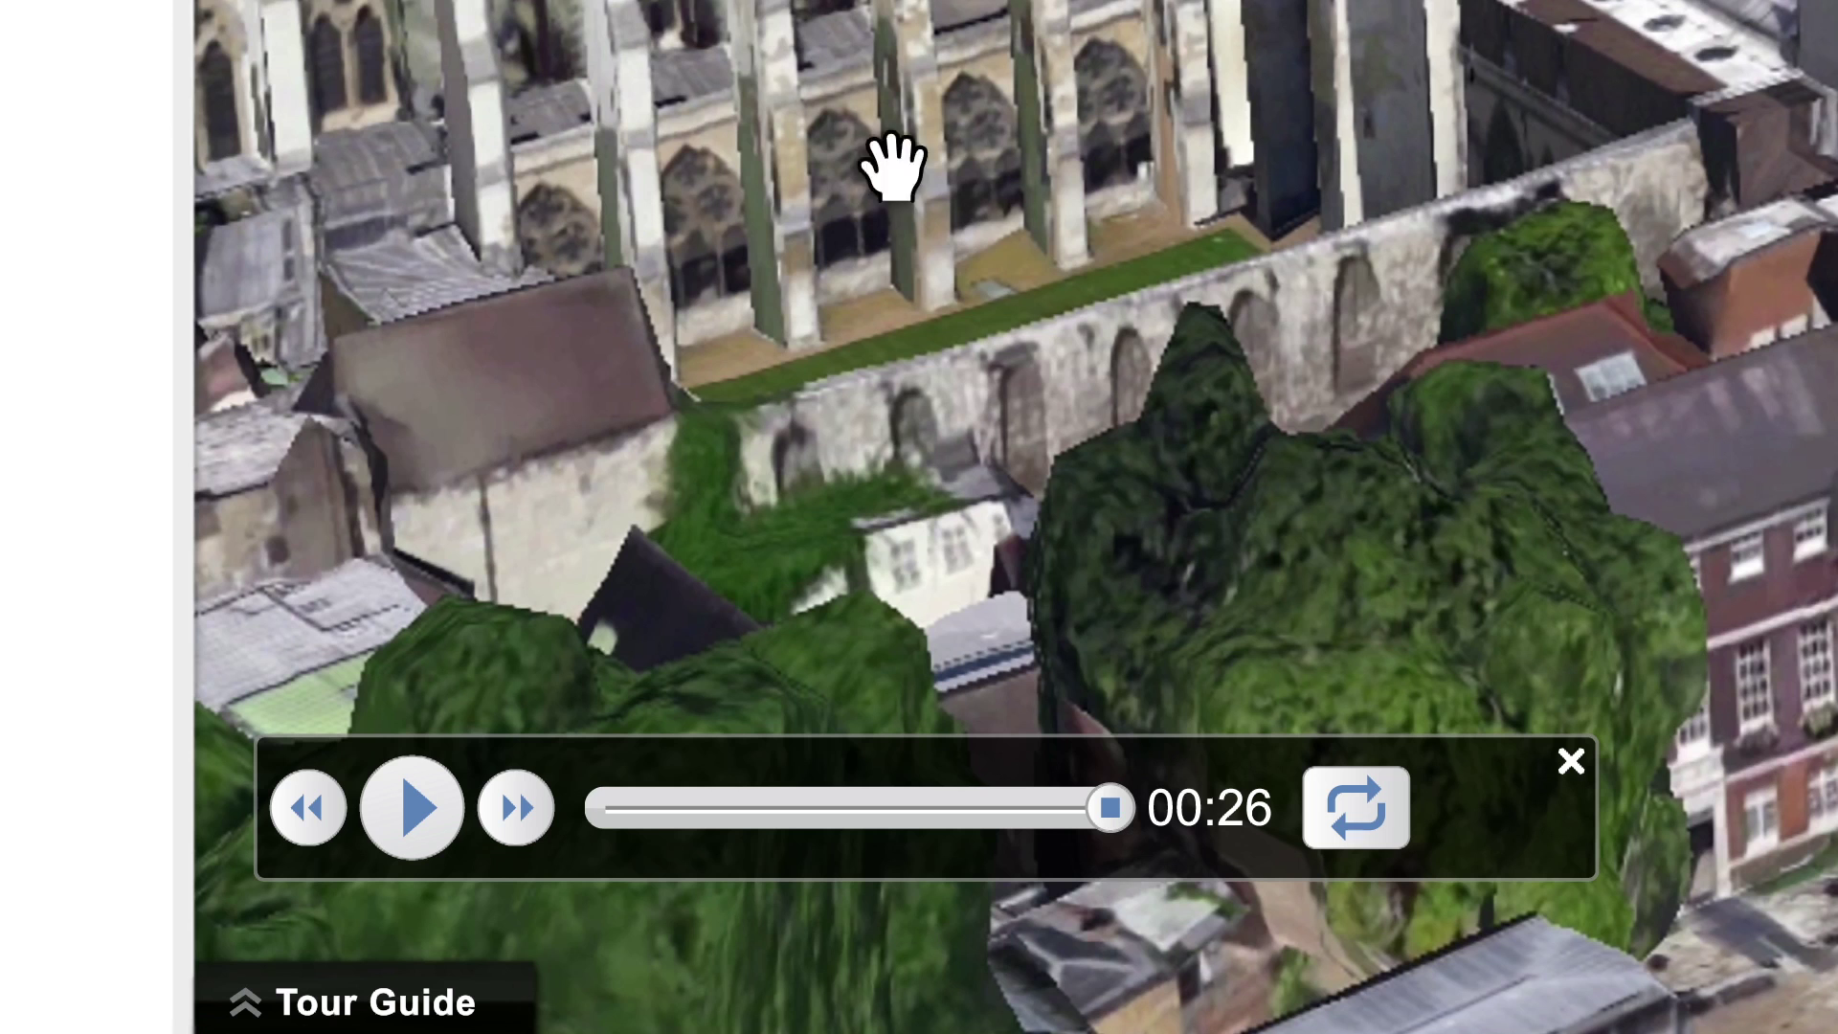
pyautogui.click(1570, 761)
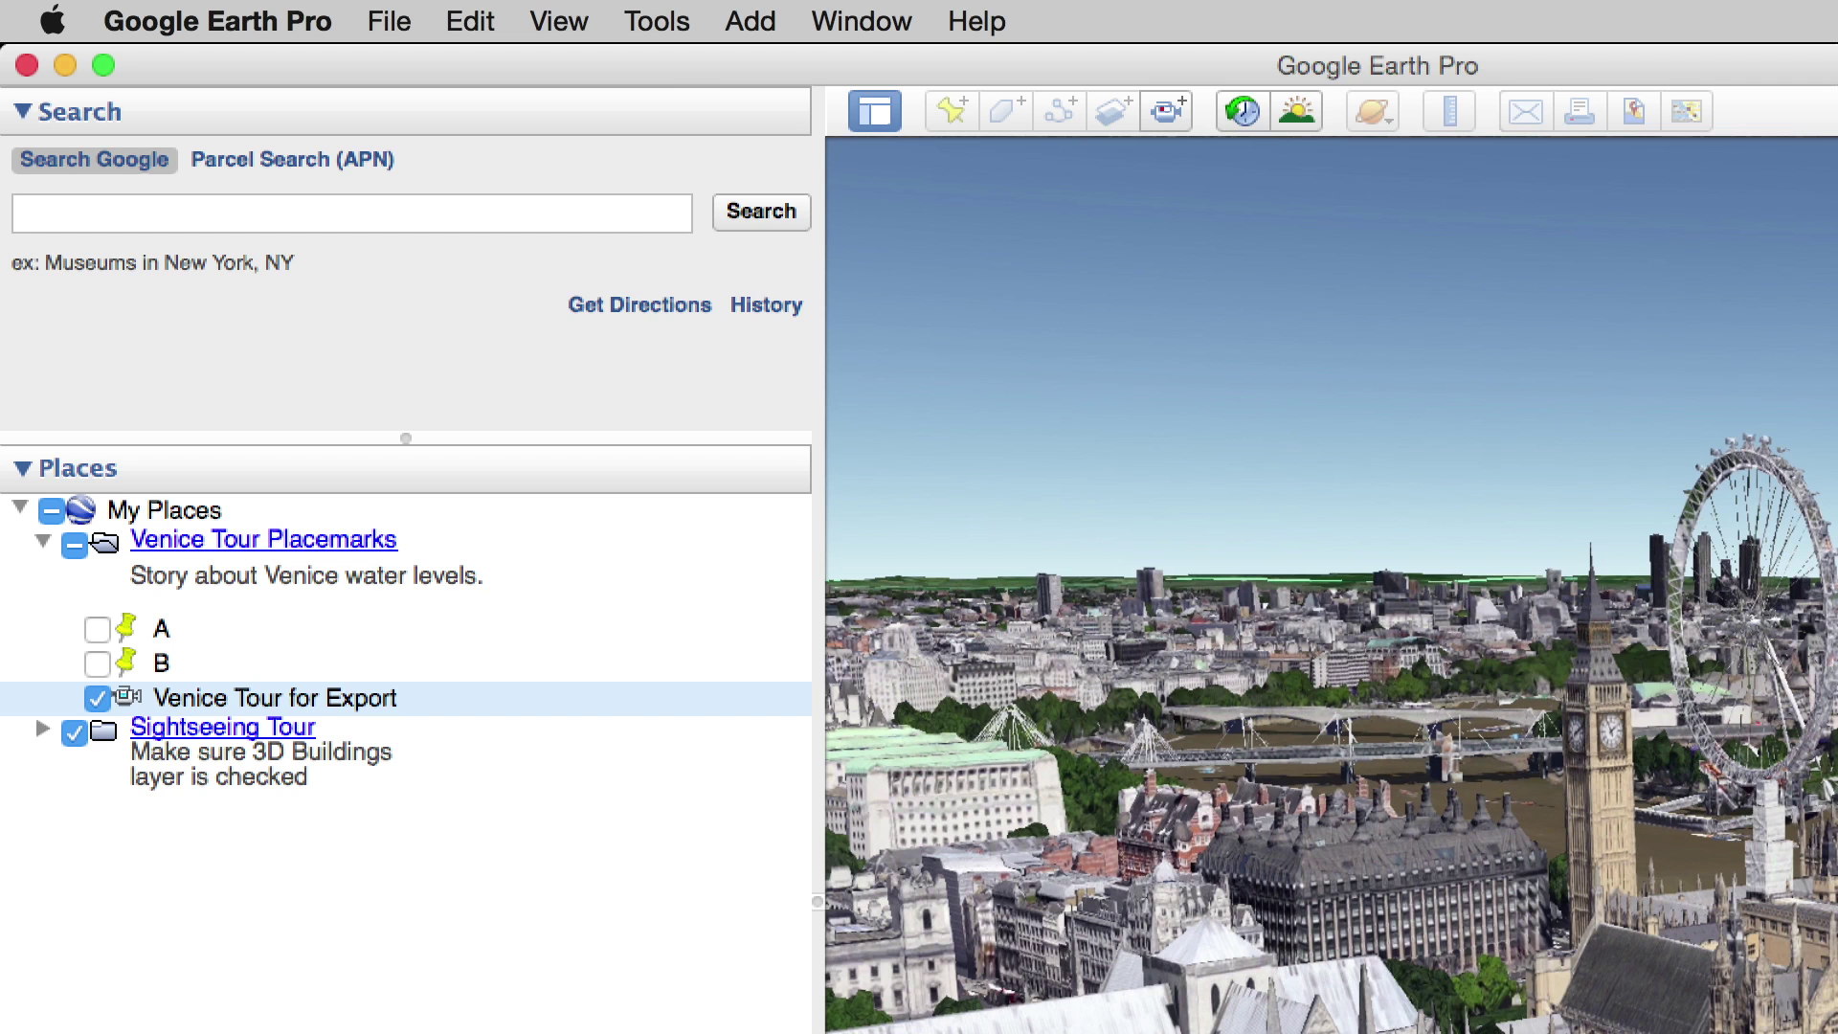
# Step: In Movie Maker, record 'Venice Tour for Export' at 1920x1080 (HD) and browse for a save location
pyautogui.click(661, 23)
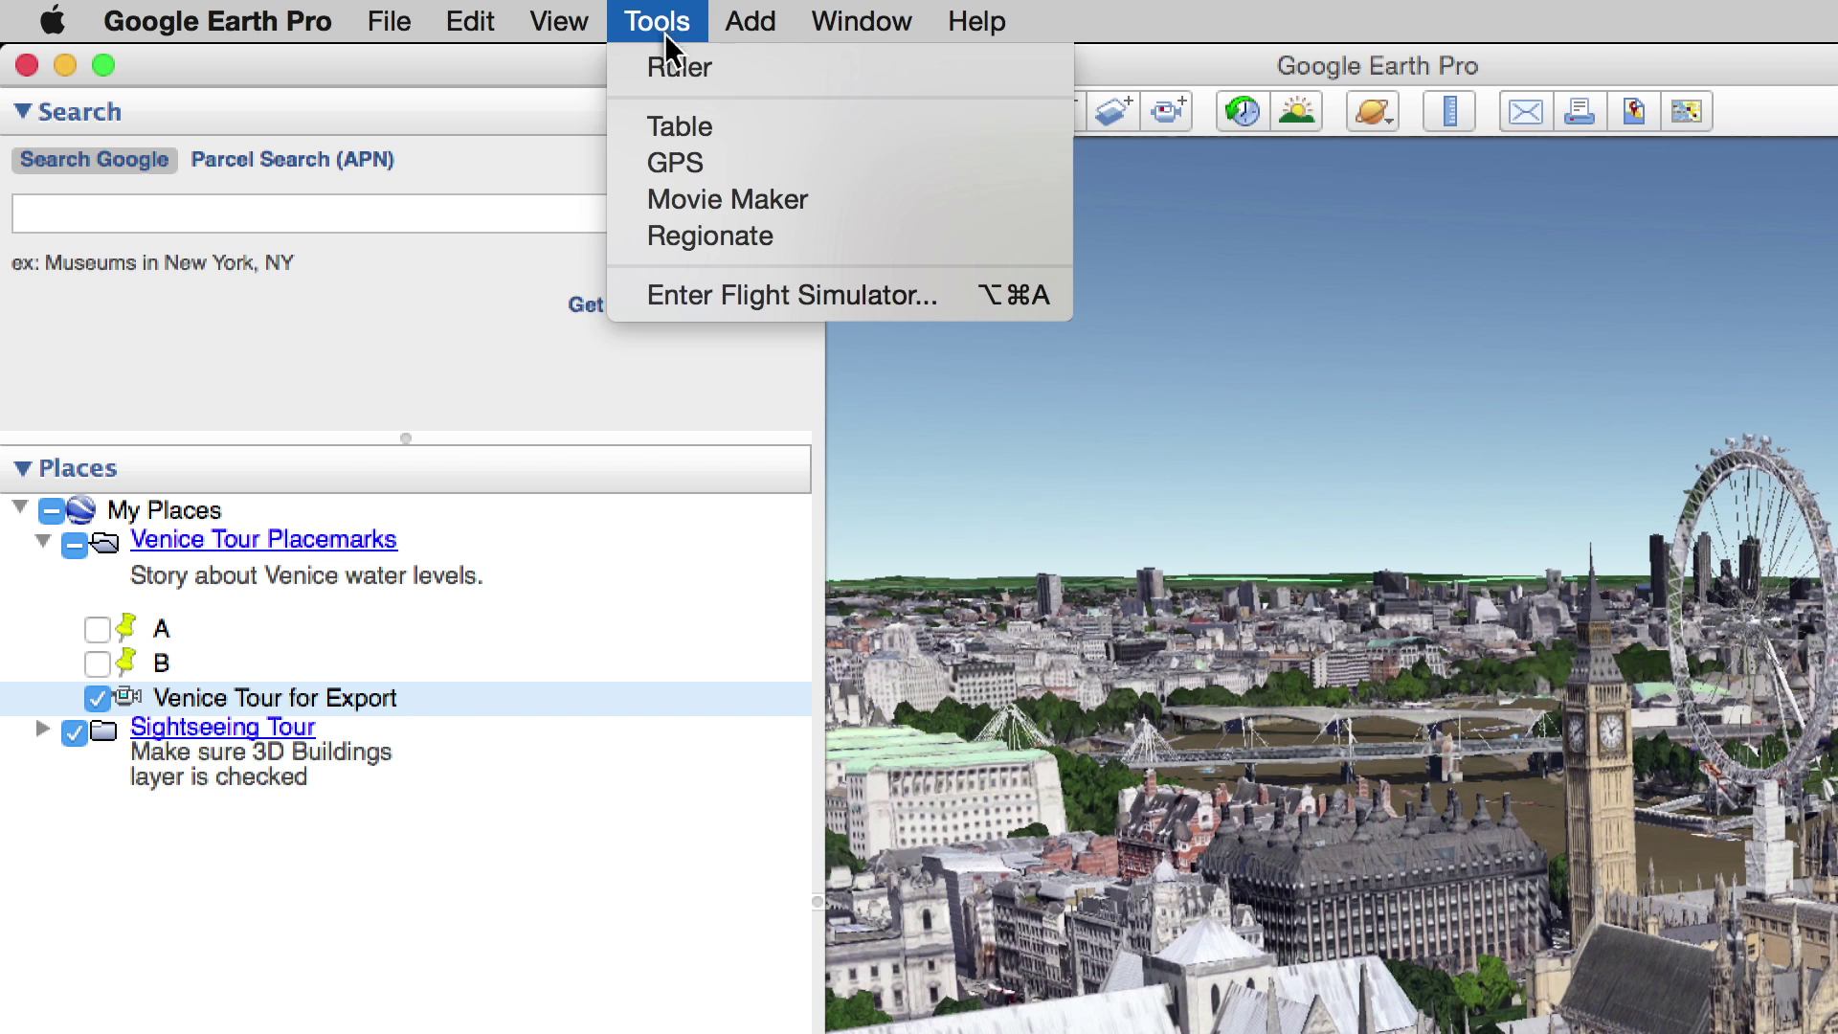
pyautogui.click(722, 199)
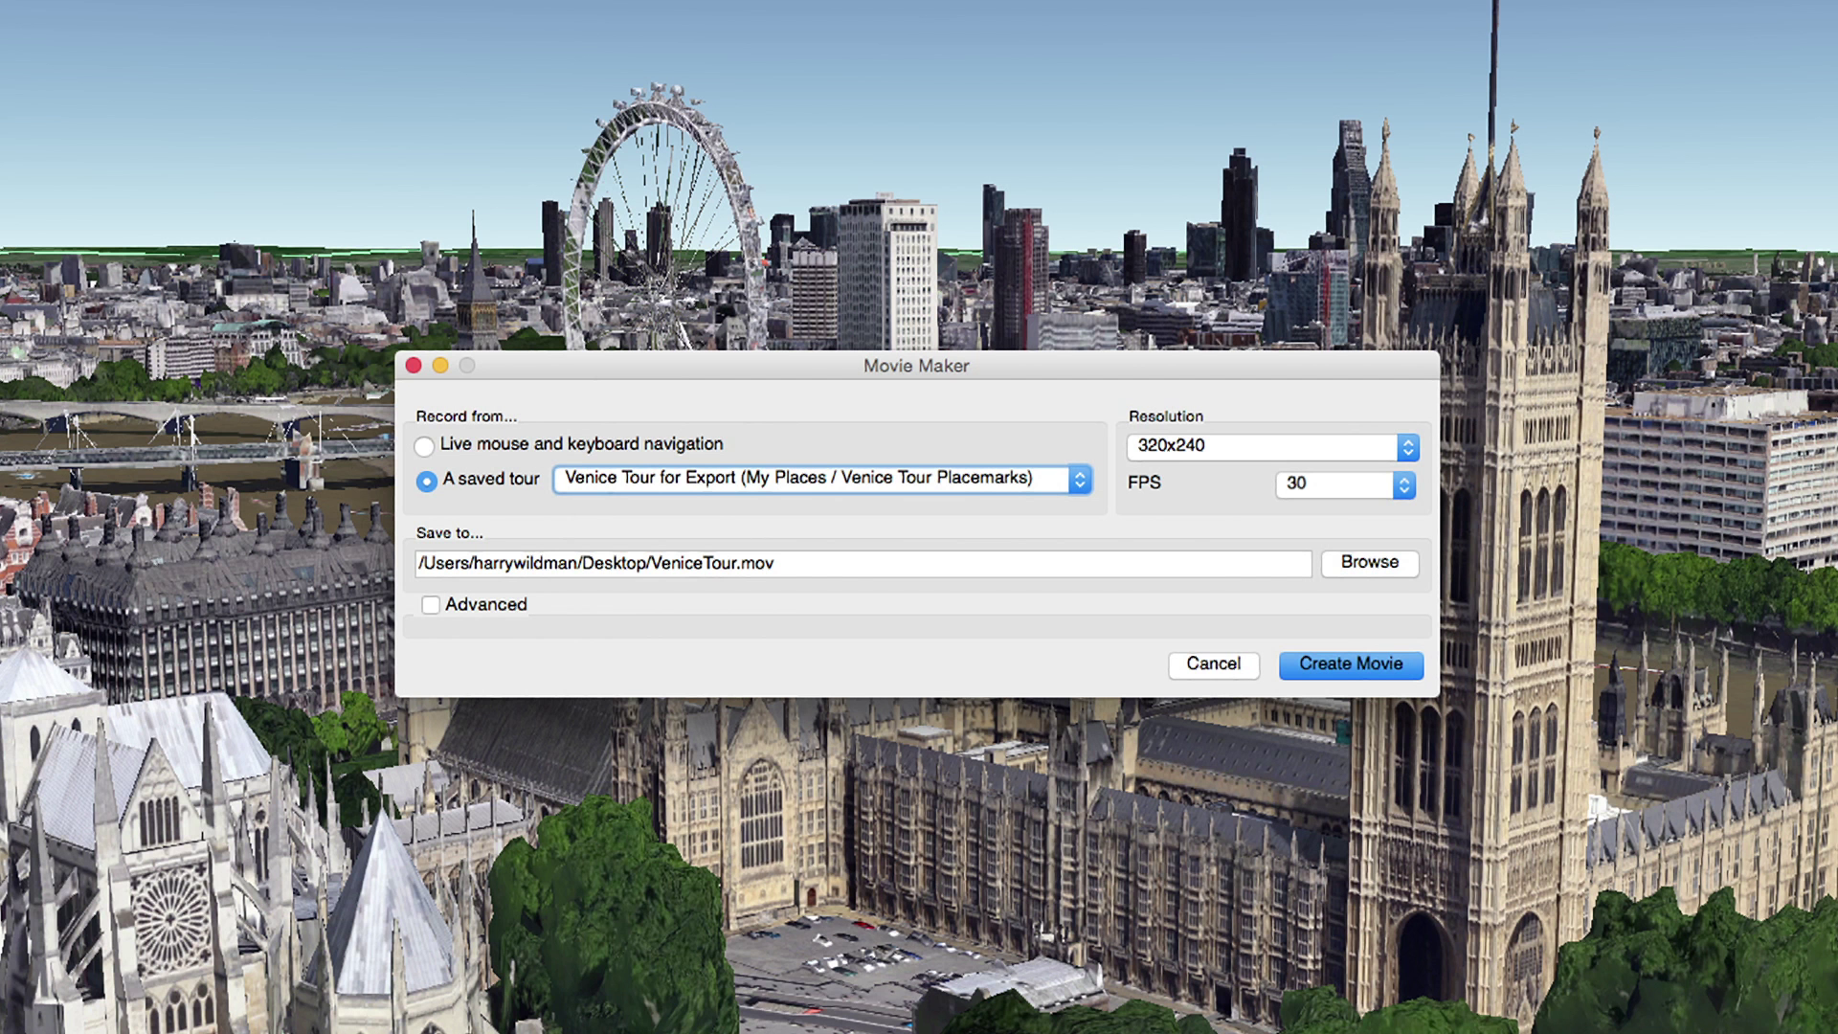
pyautogui.click(580, 483)
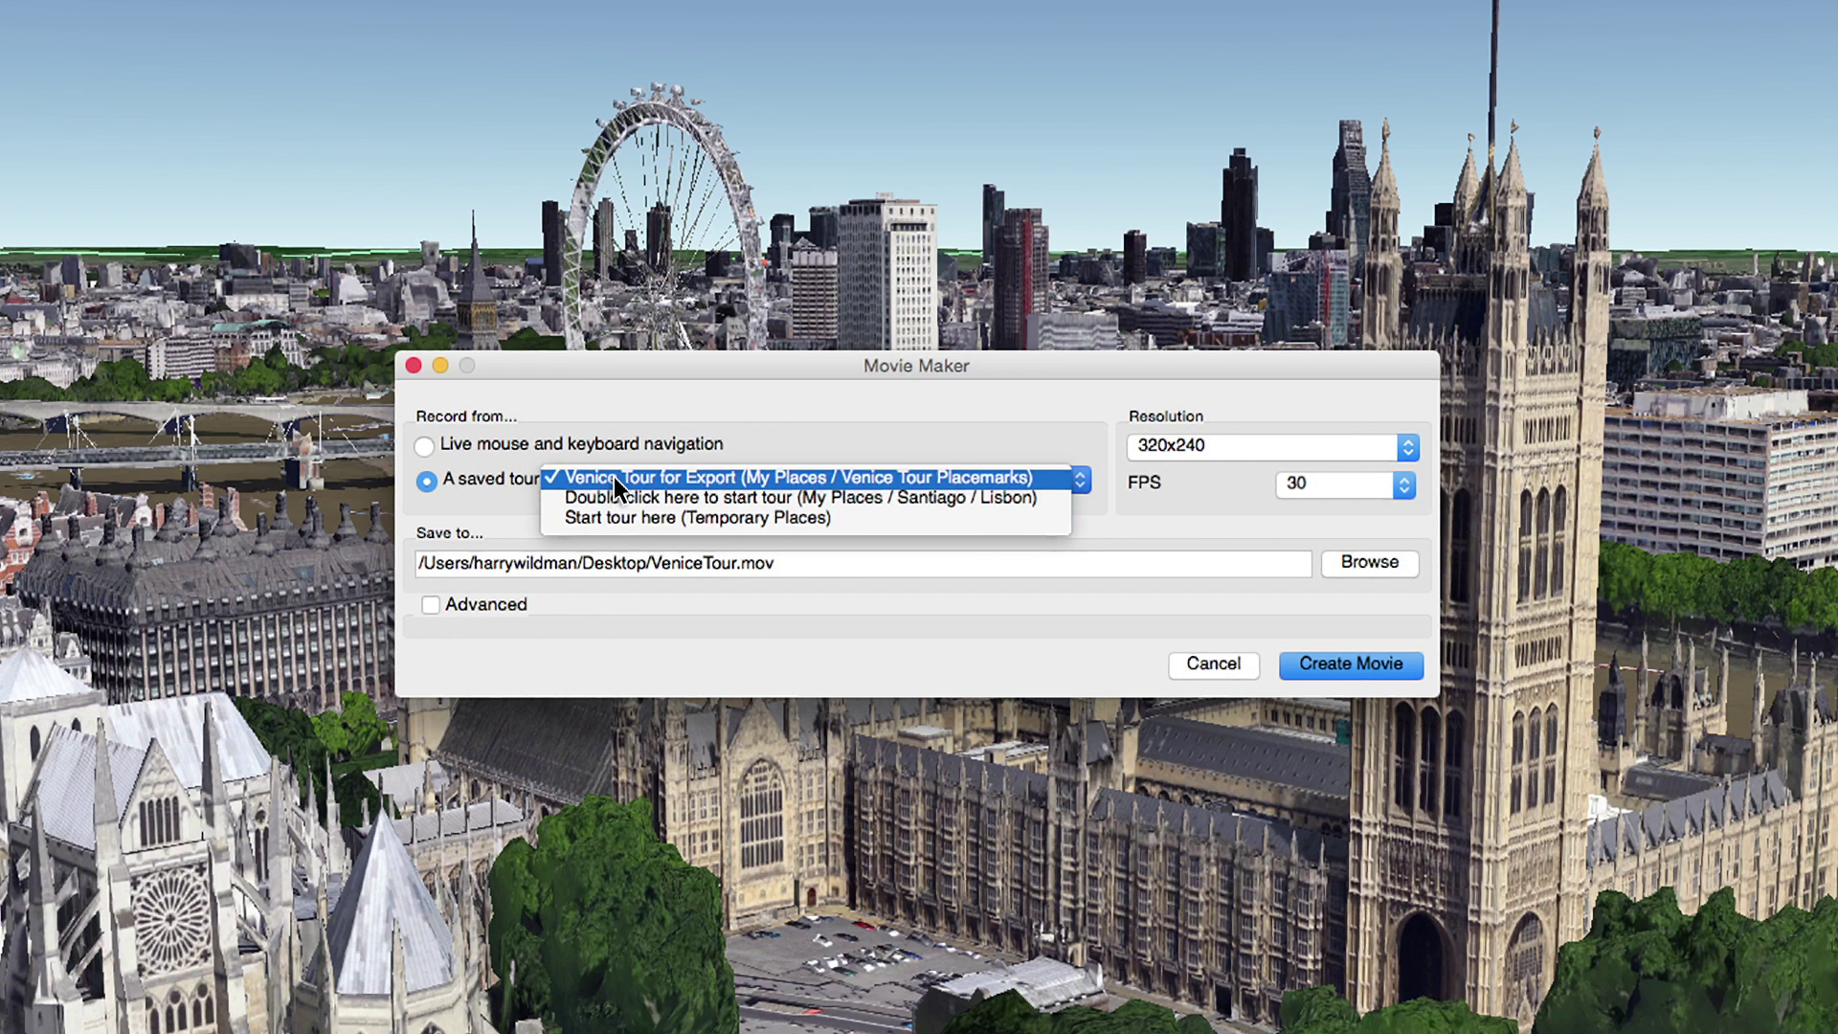
pyautogui.click(613, 477)
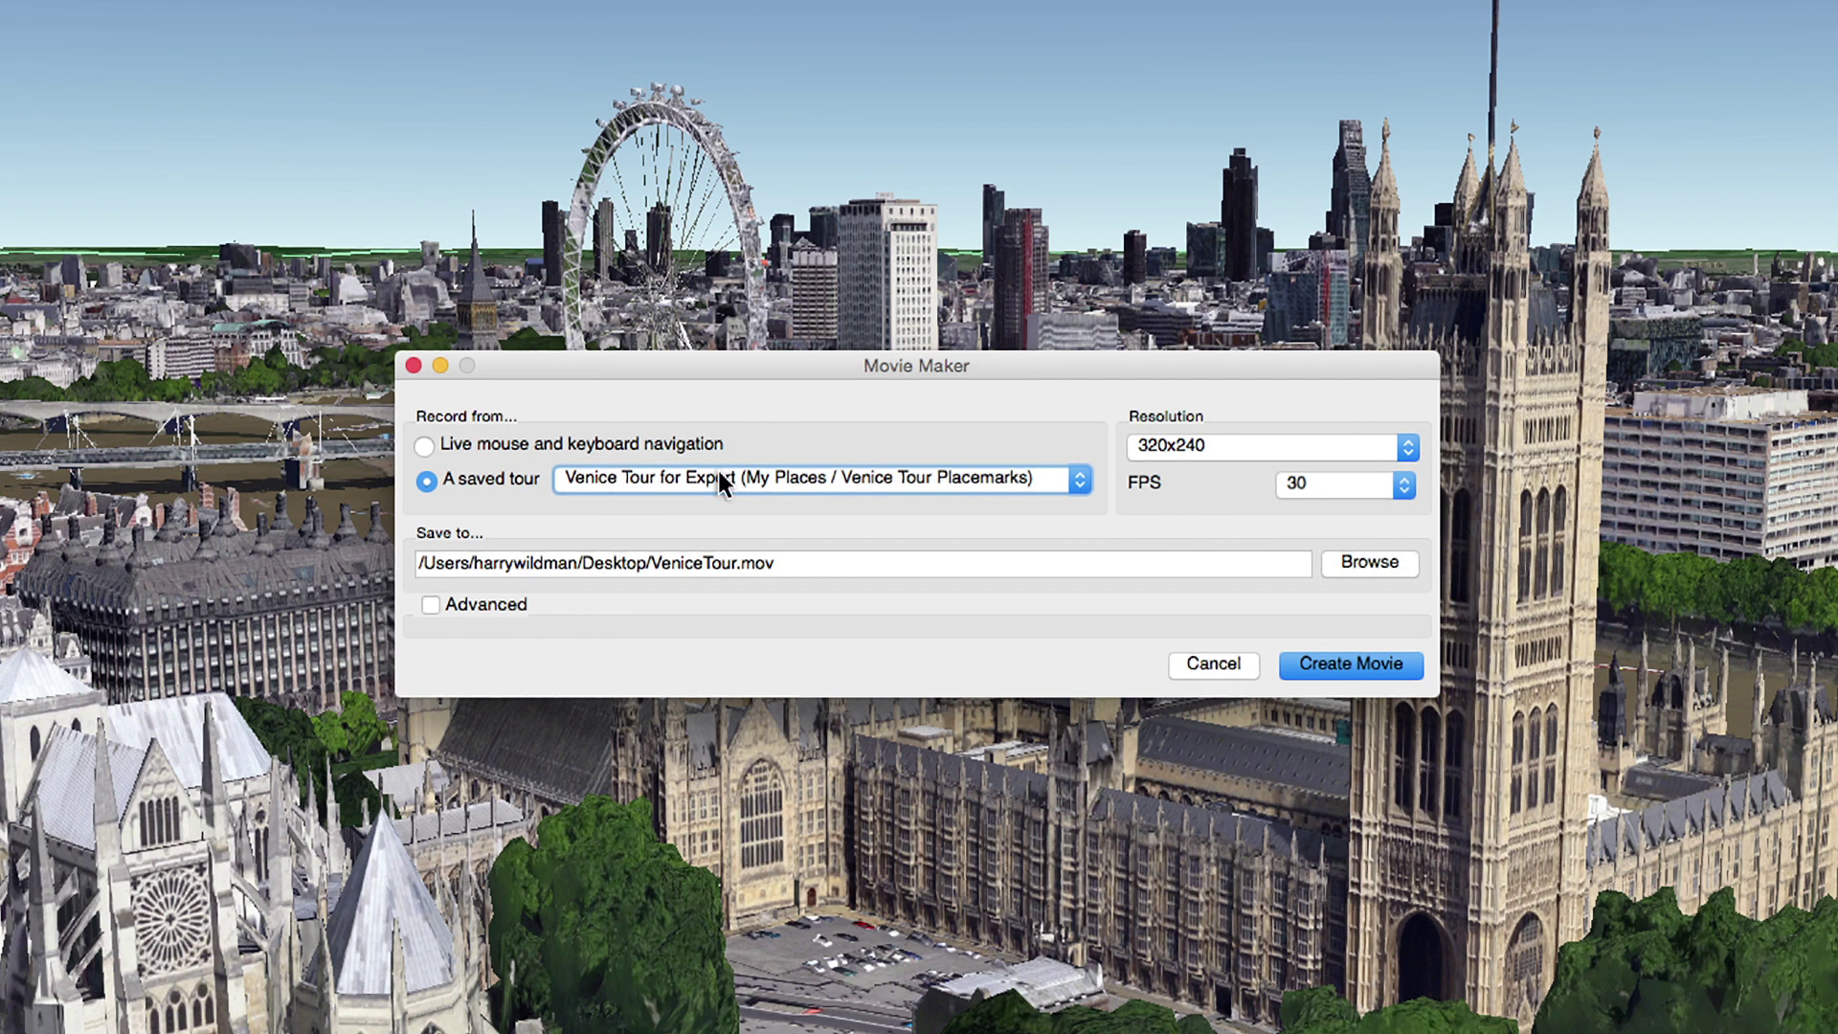
pyautogui.click(1231, 442)
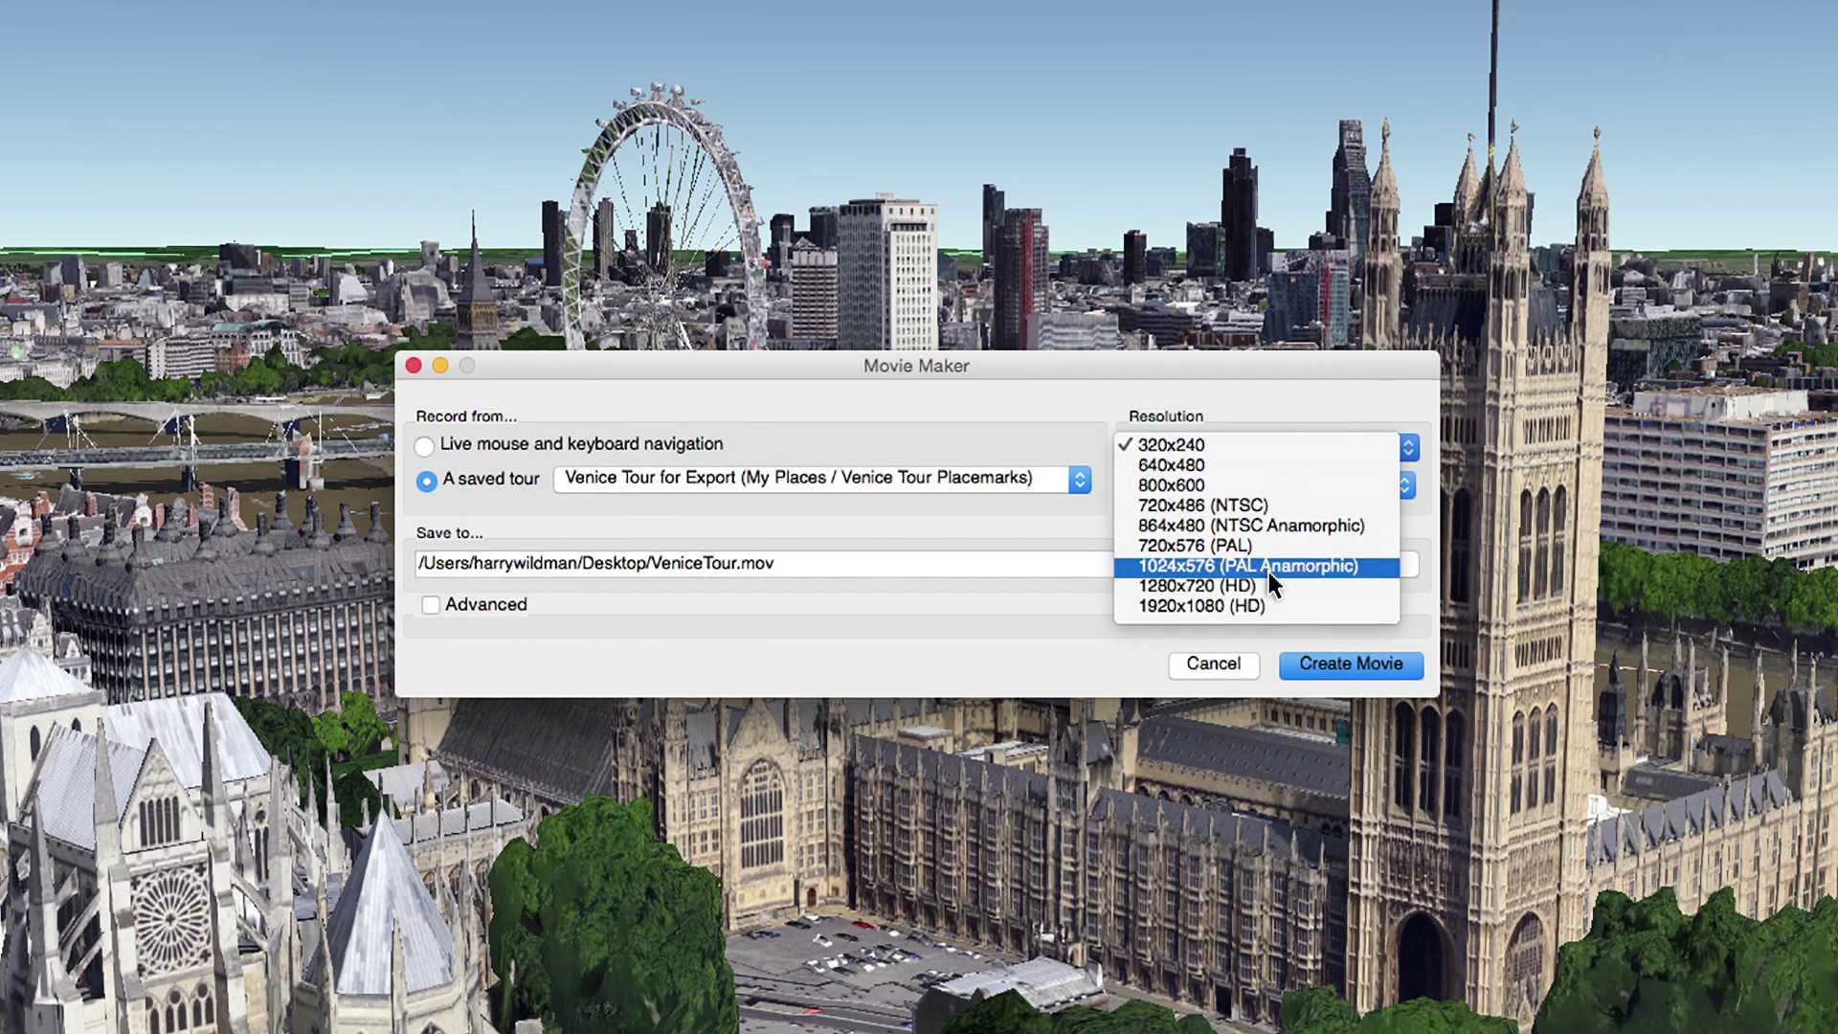
pyautogui.click(1281, 607)
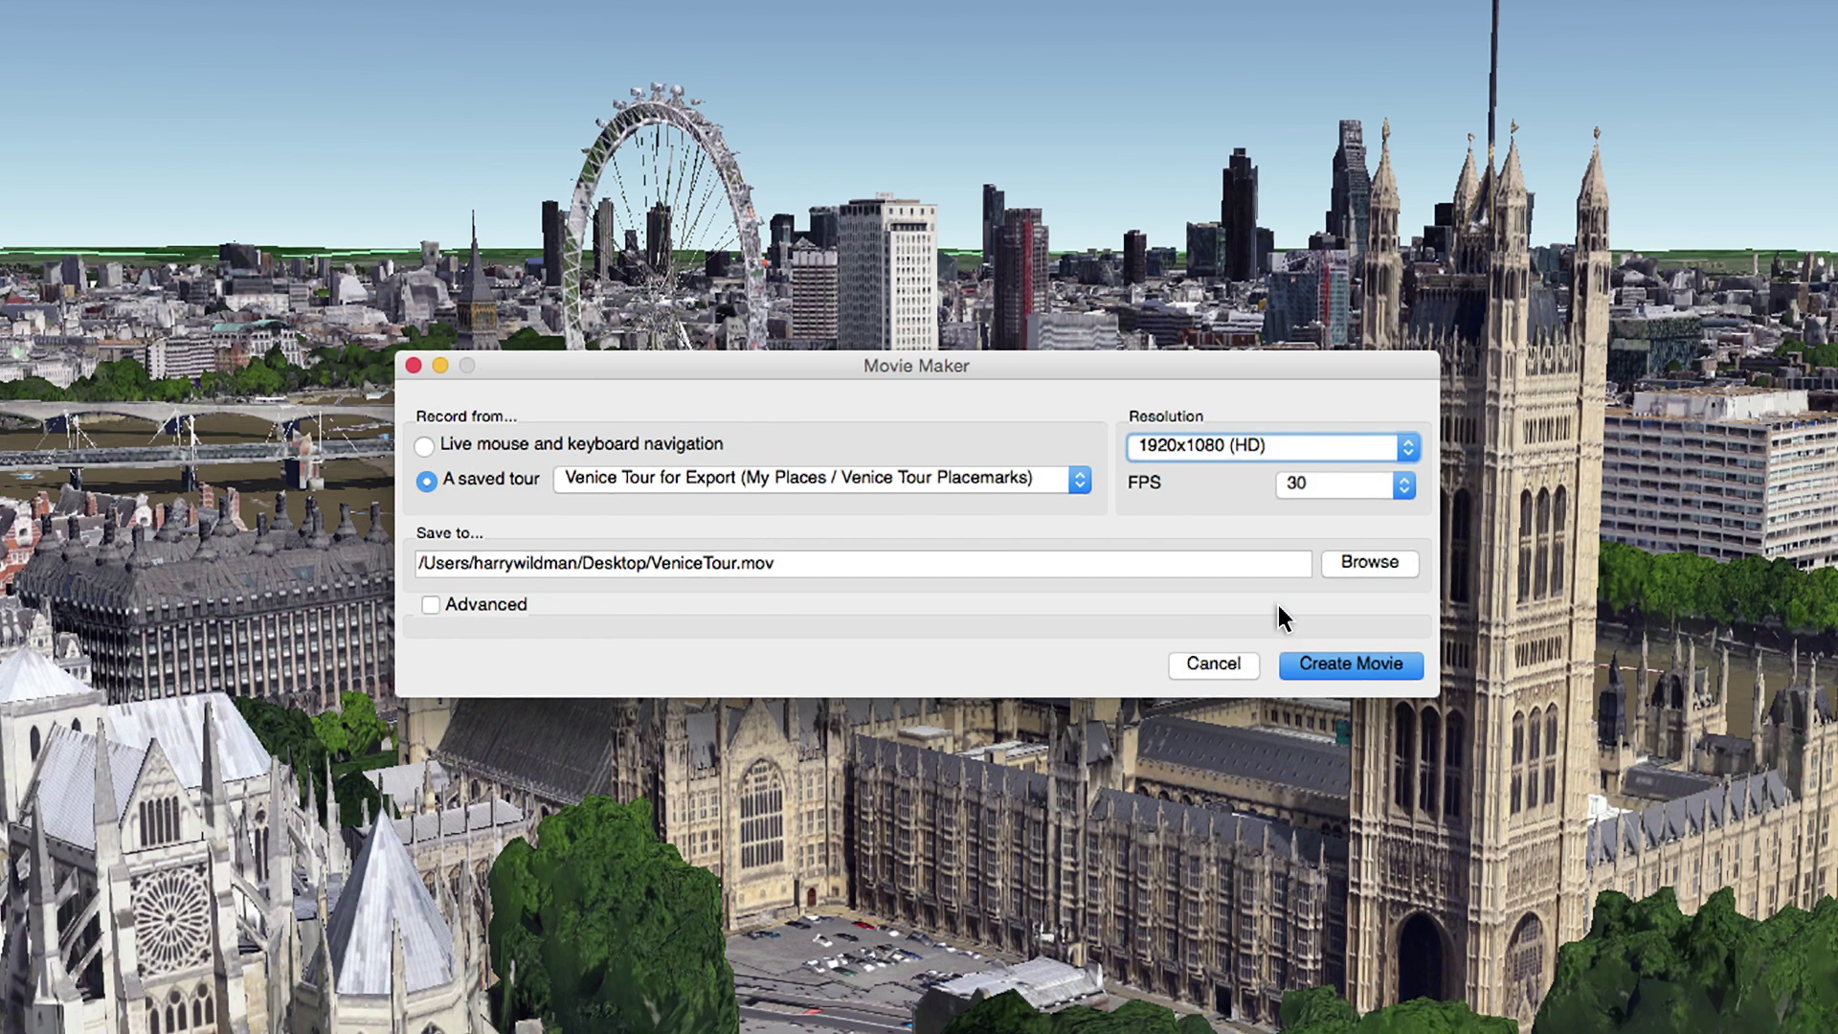
pyautogui.click(1353, 560)
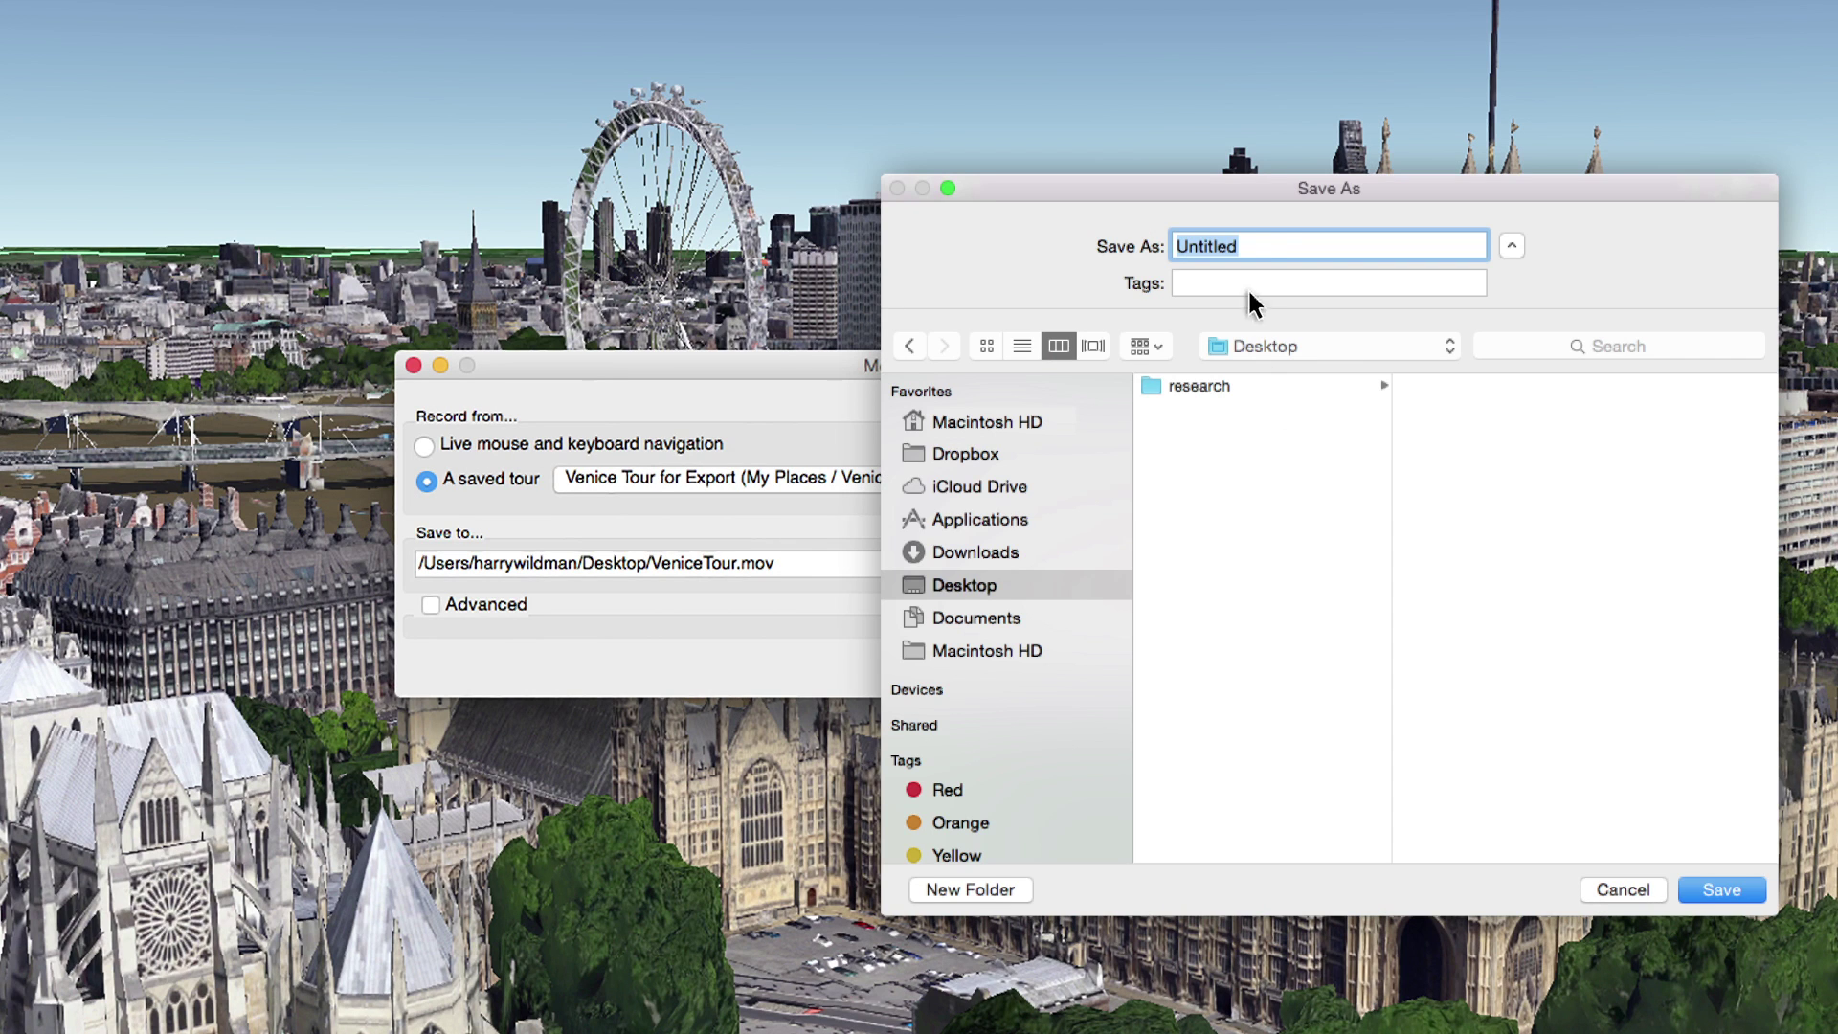
# Step: Save the movie as VeniceTour.mov on the Desktop and record the Venice tour
pyautogui.write('VeniceTour.mov')
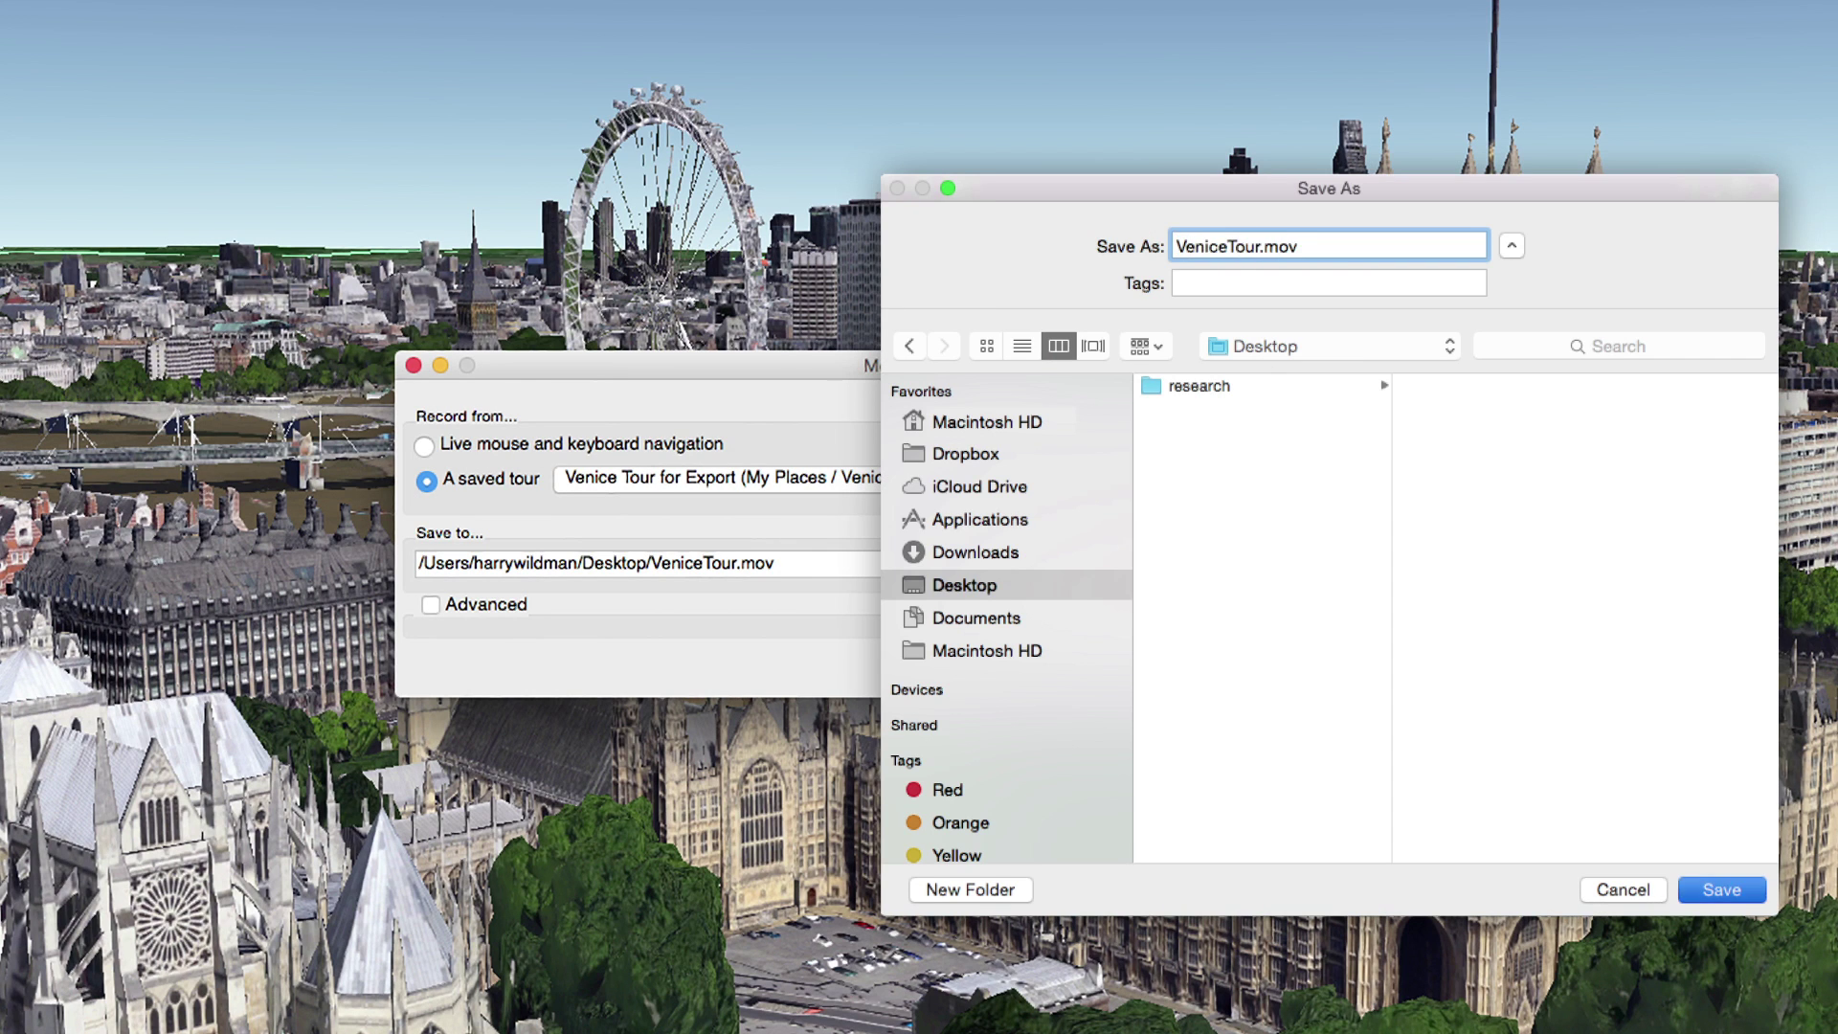
pyautogui.click(1720, 888)
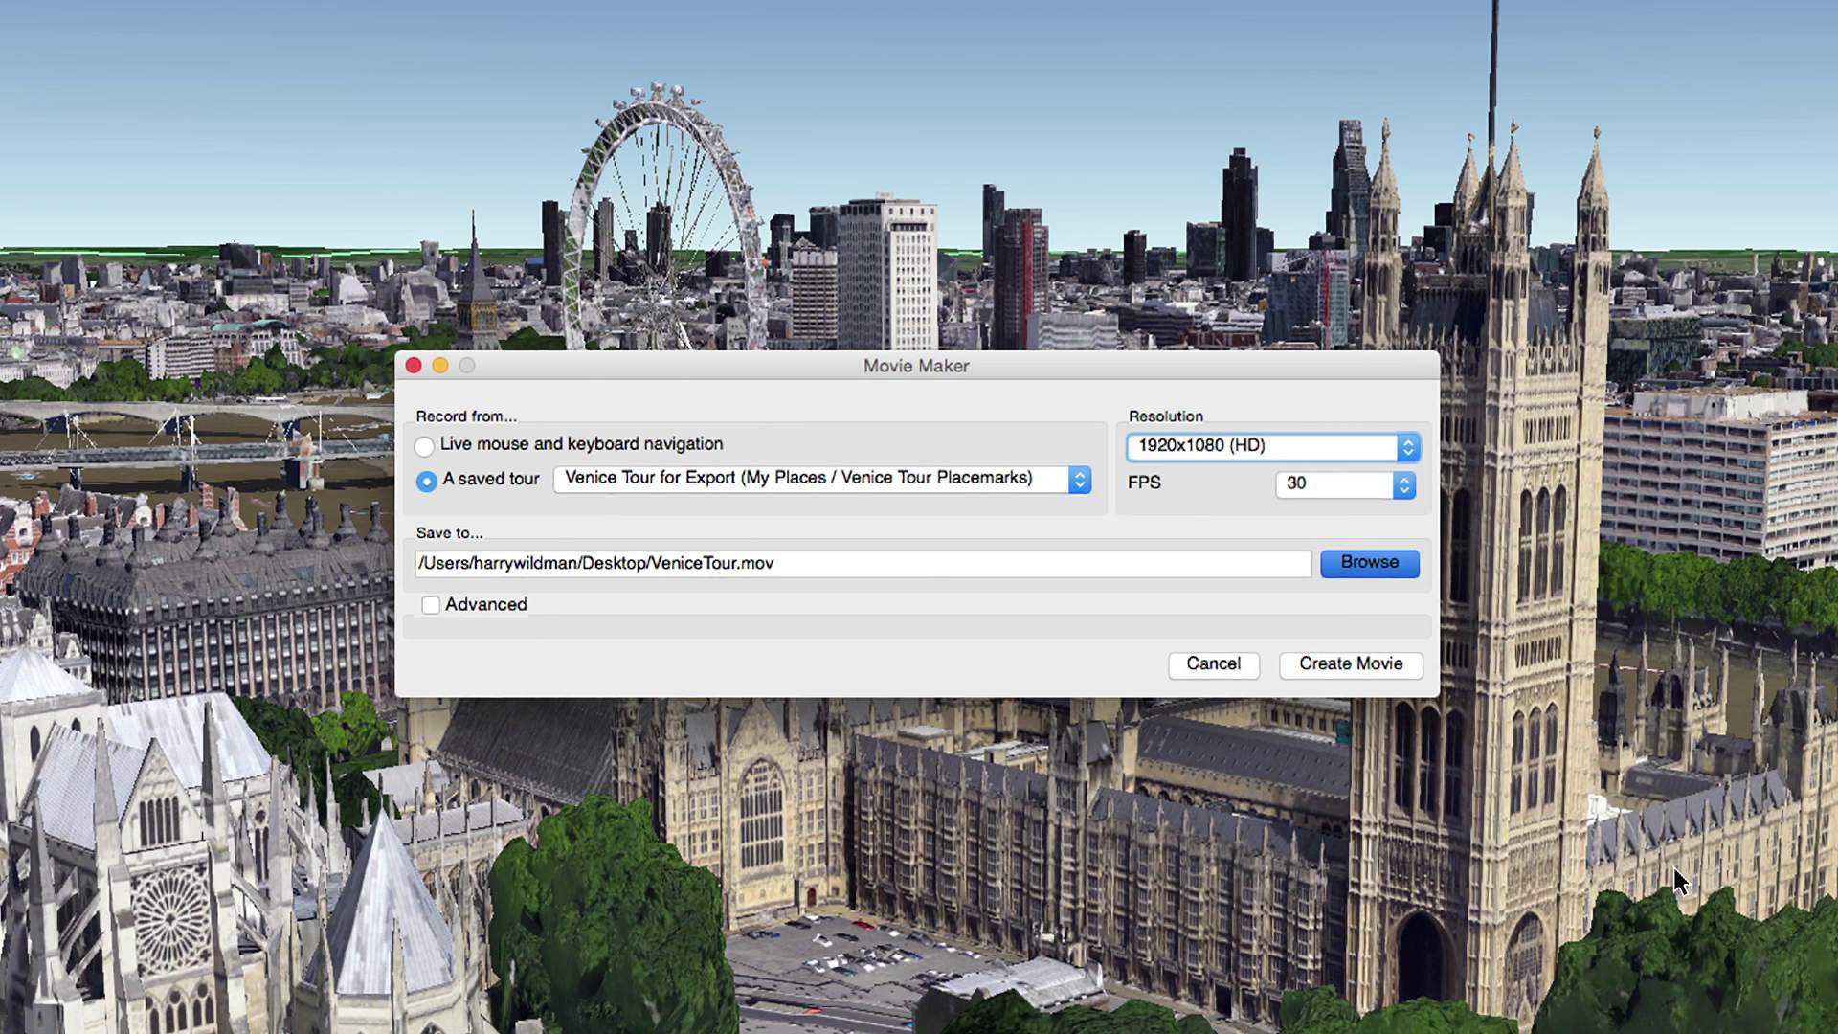
pyautogui.click(1342, 662)
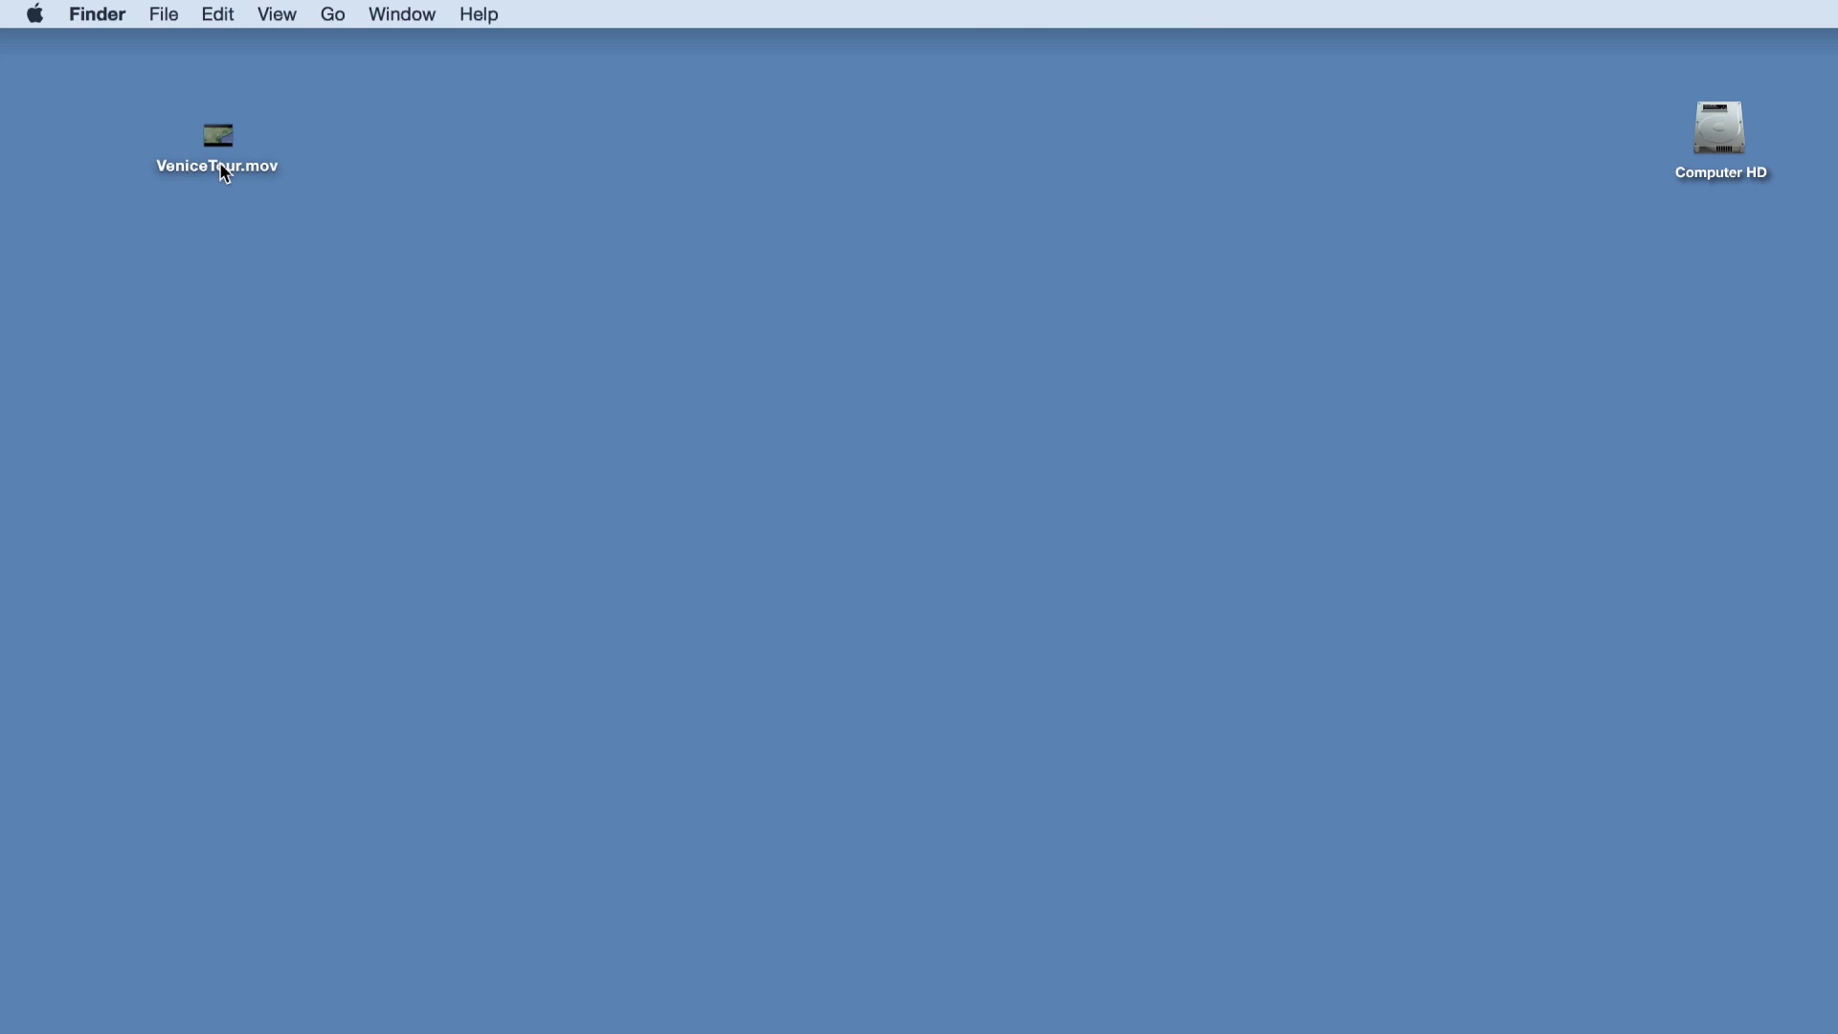
# Step: Play VeniceTour.mov in QuickTime Player, then enter google.com/permissions as Chrome's web address
pyautogui.doubleClick(222, 169)
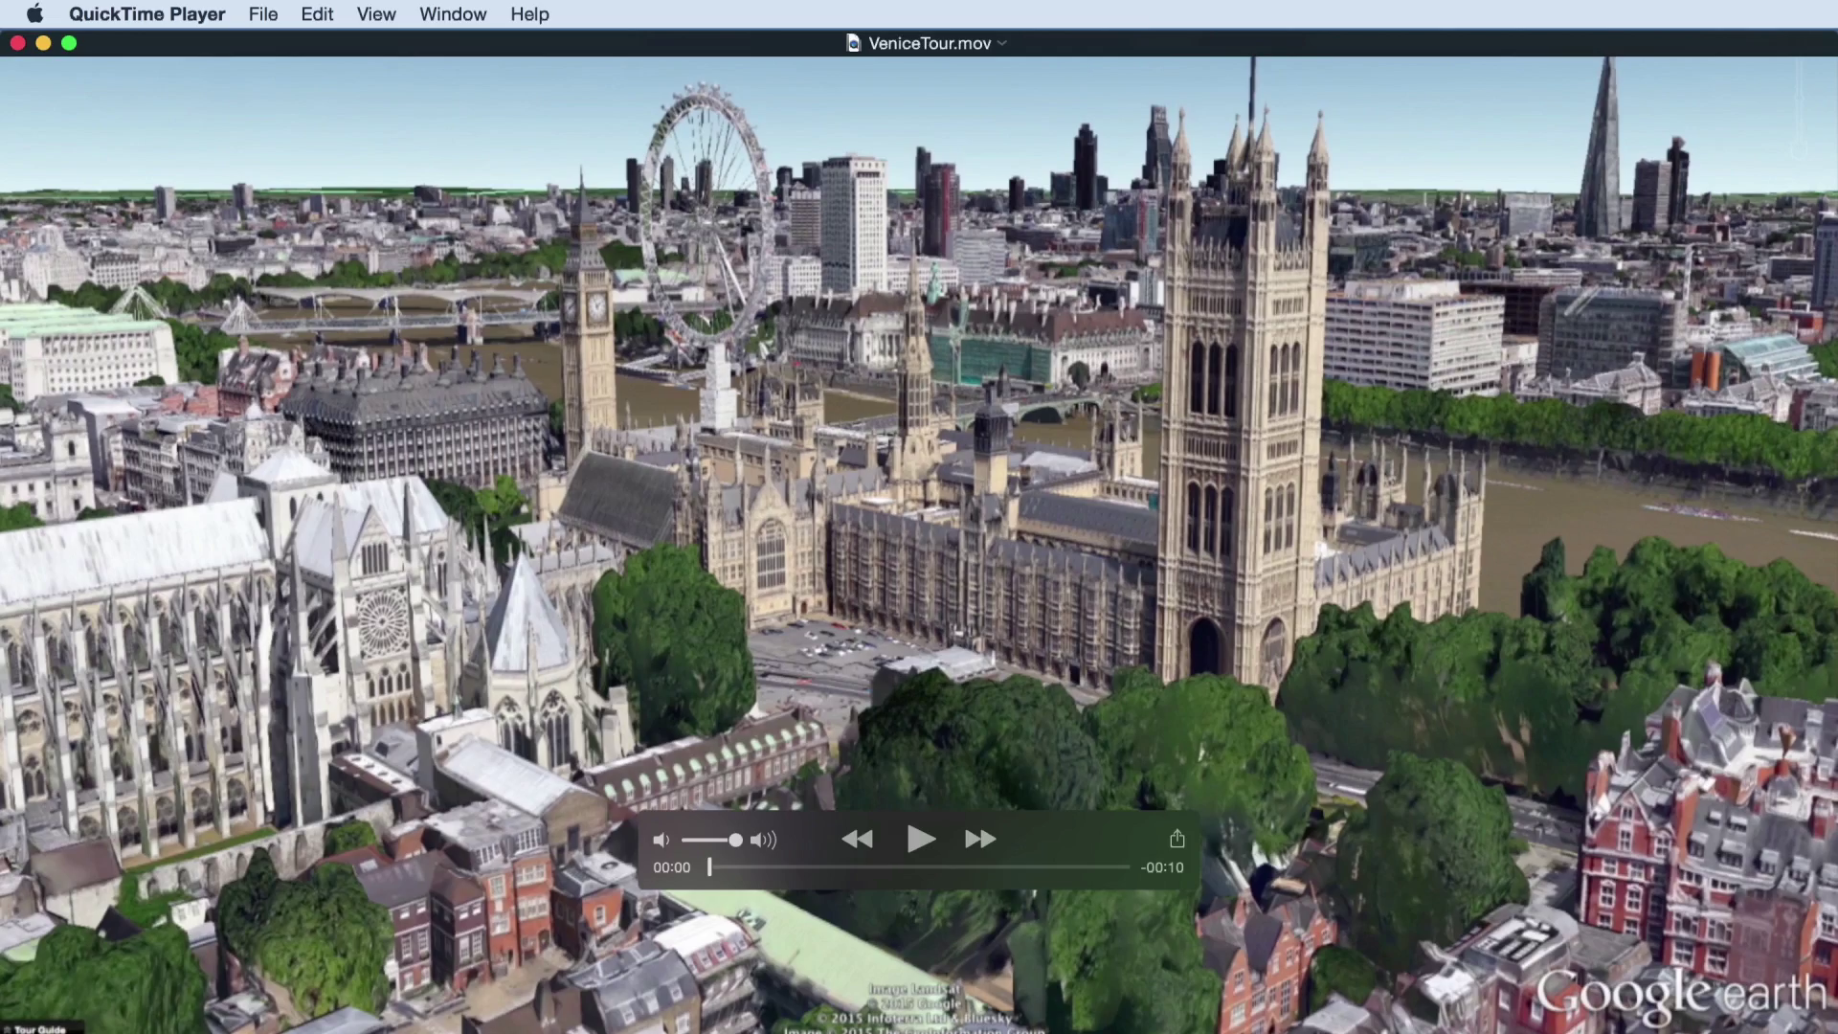
pyautogui.press('space')
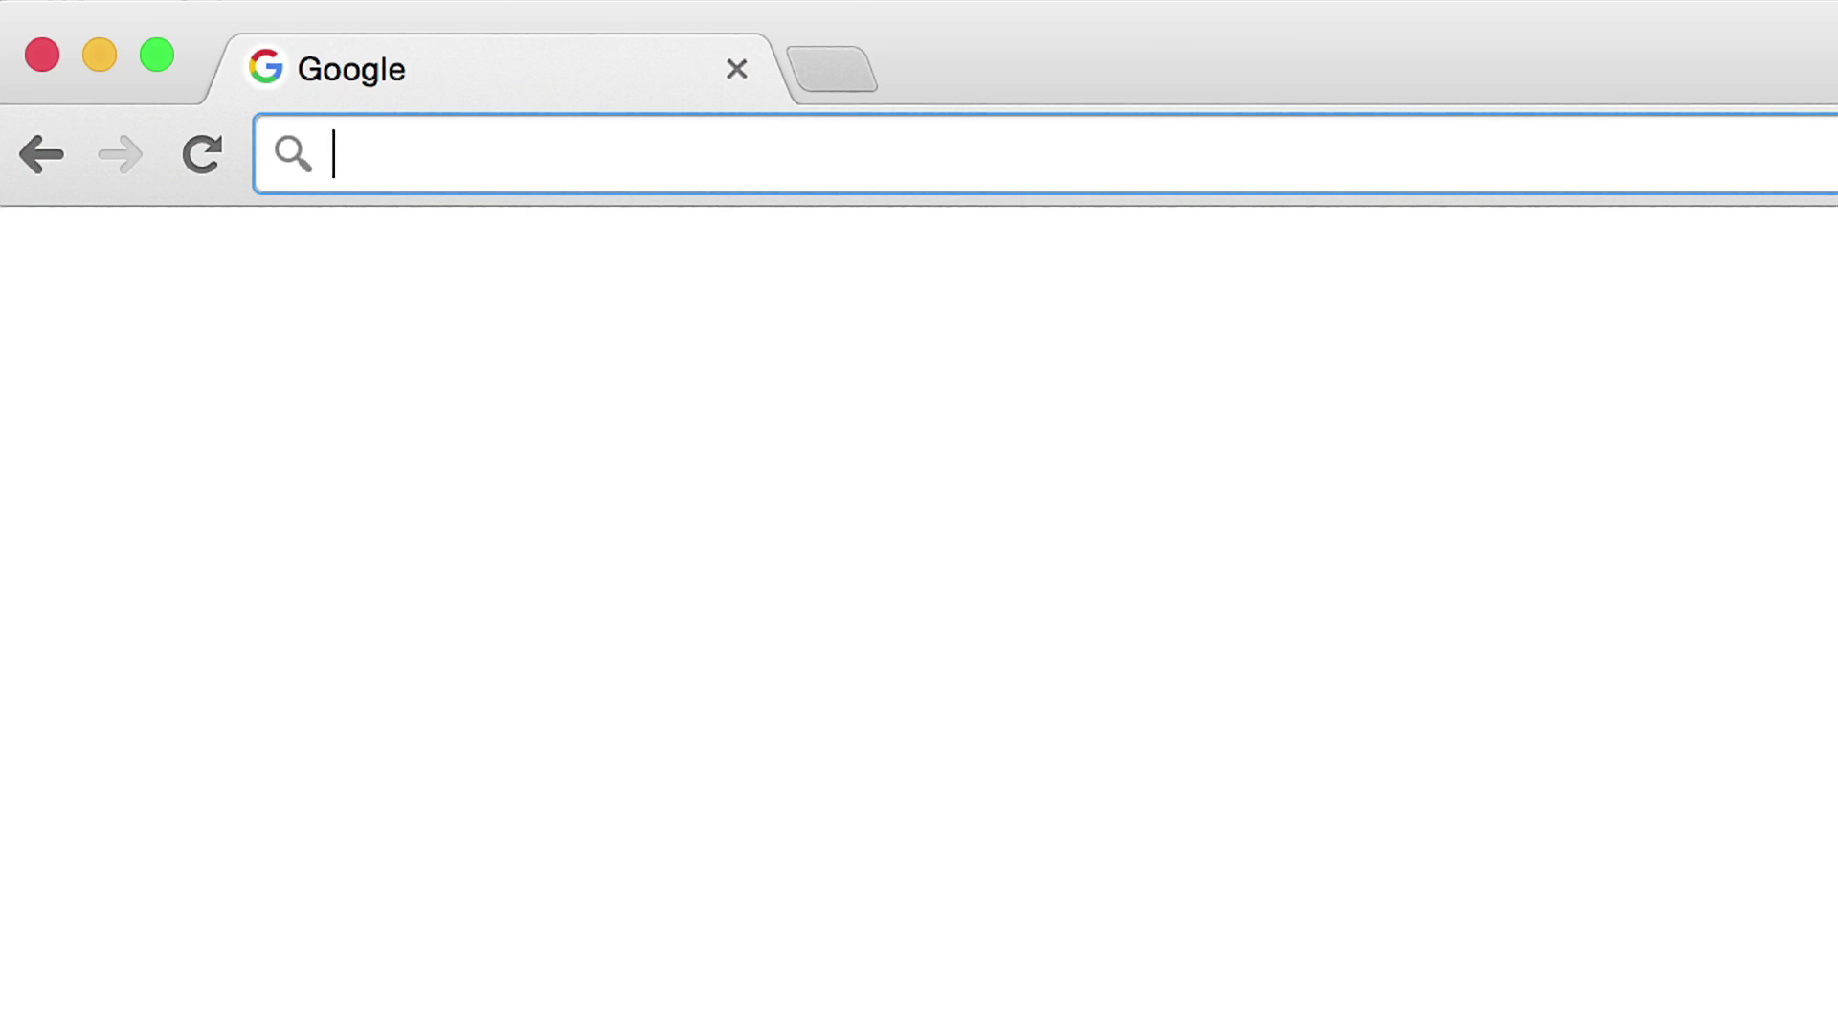
pyautogui.write('google.com/permissions')
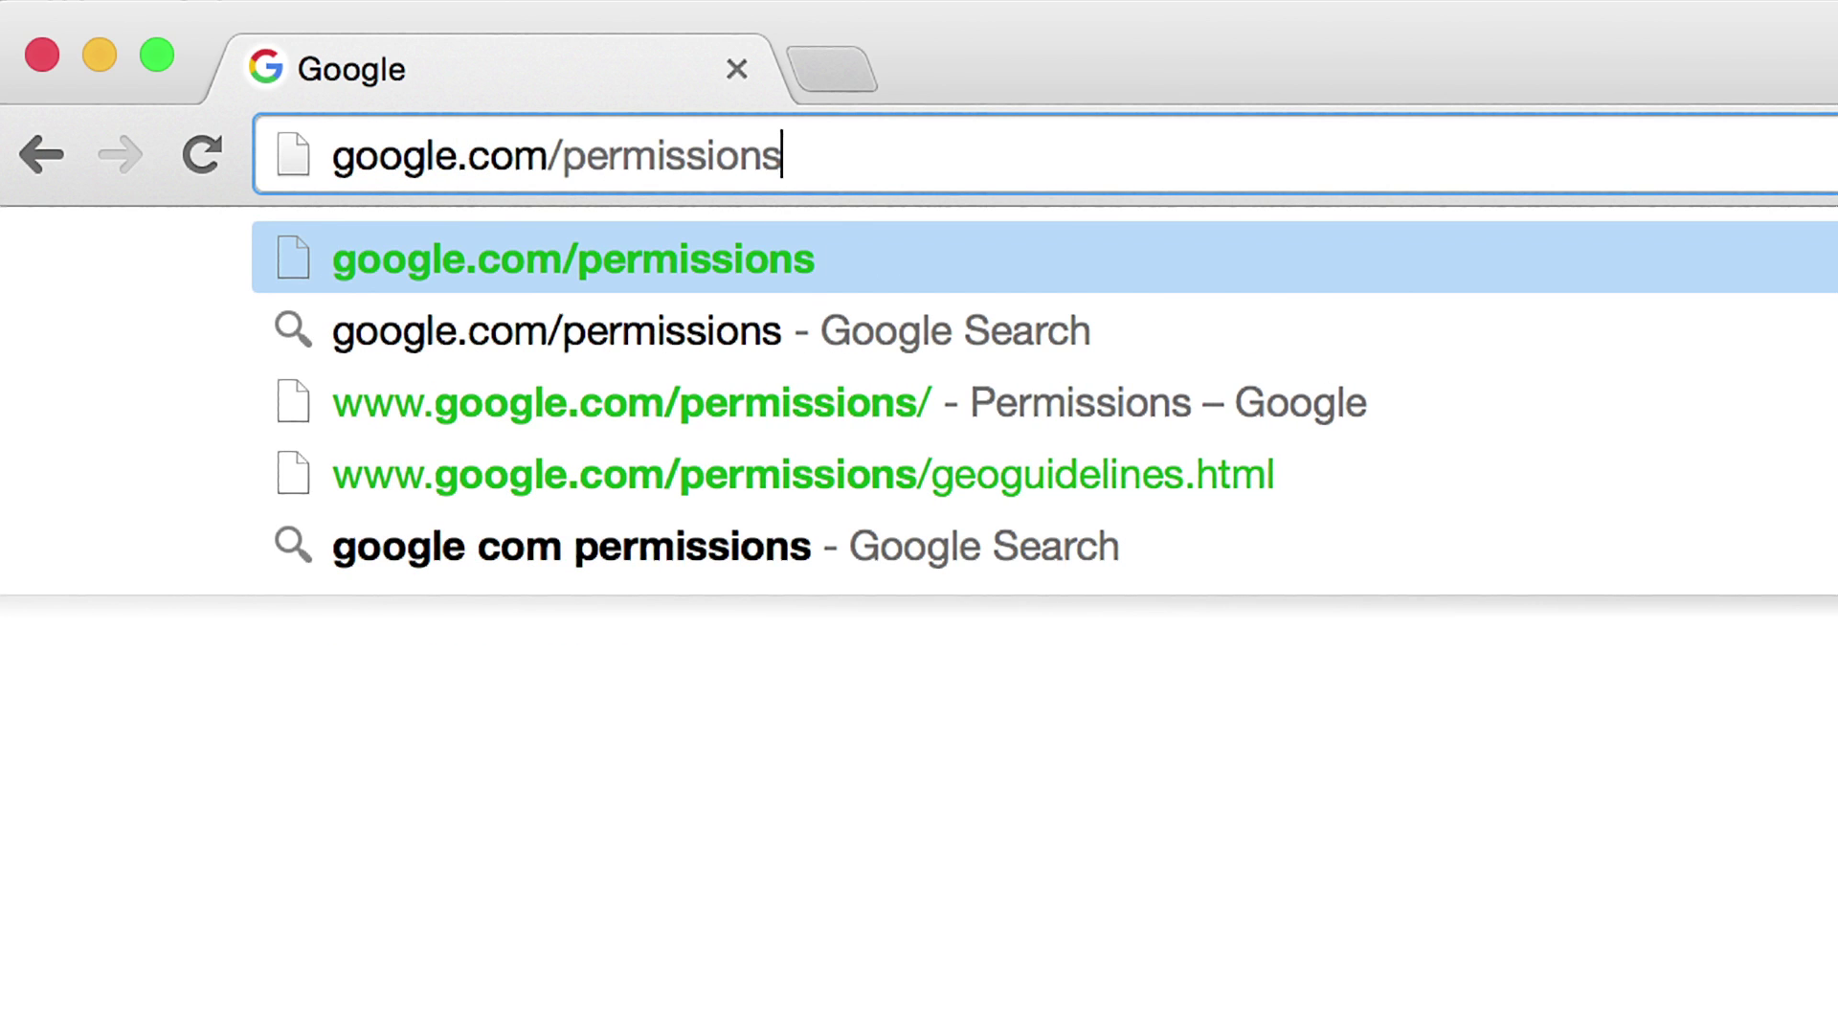
pyautogui.press('Return')
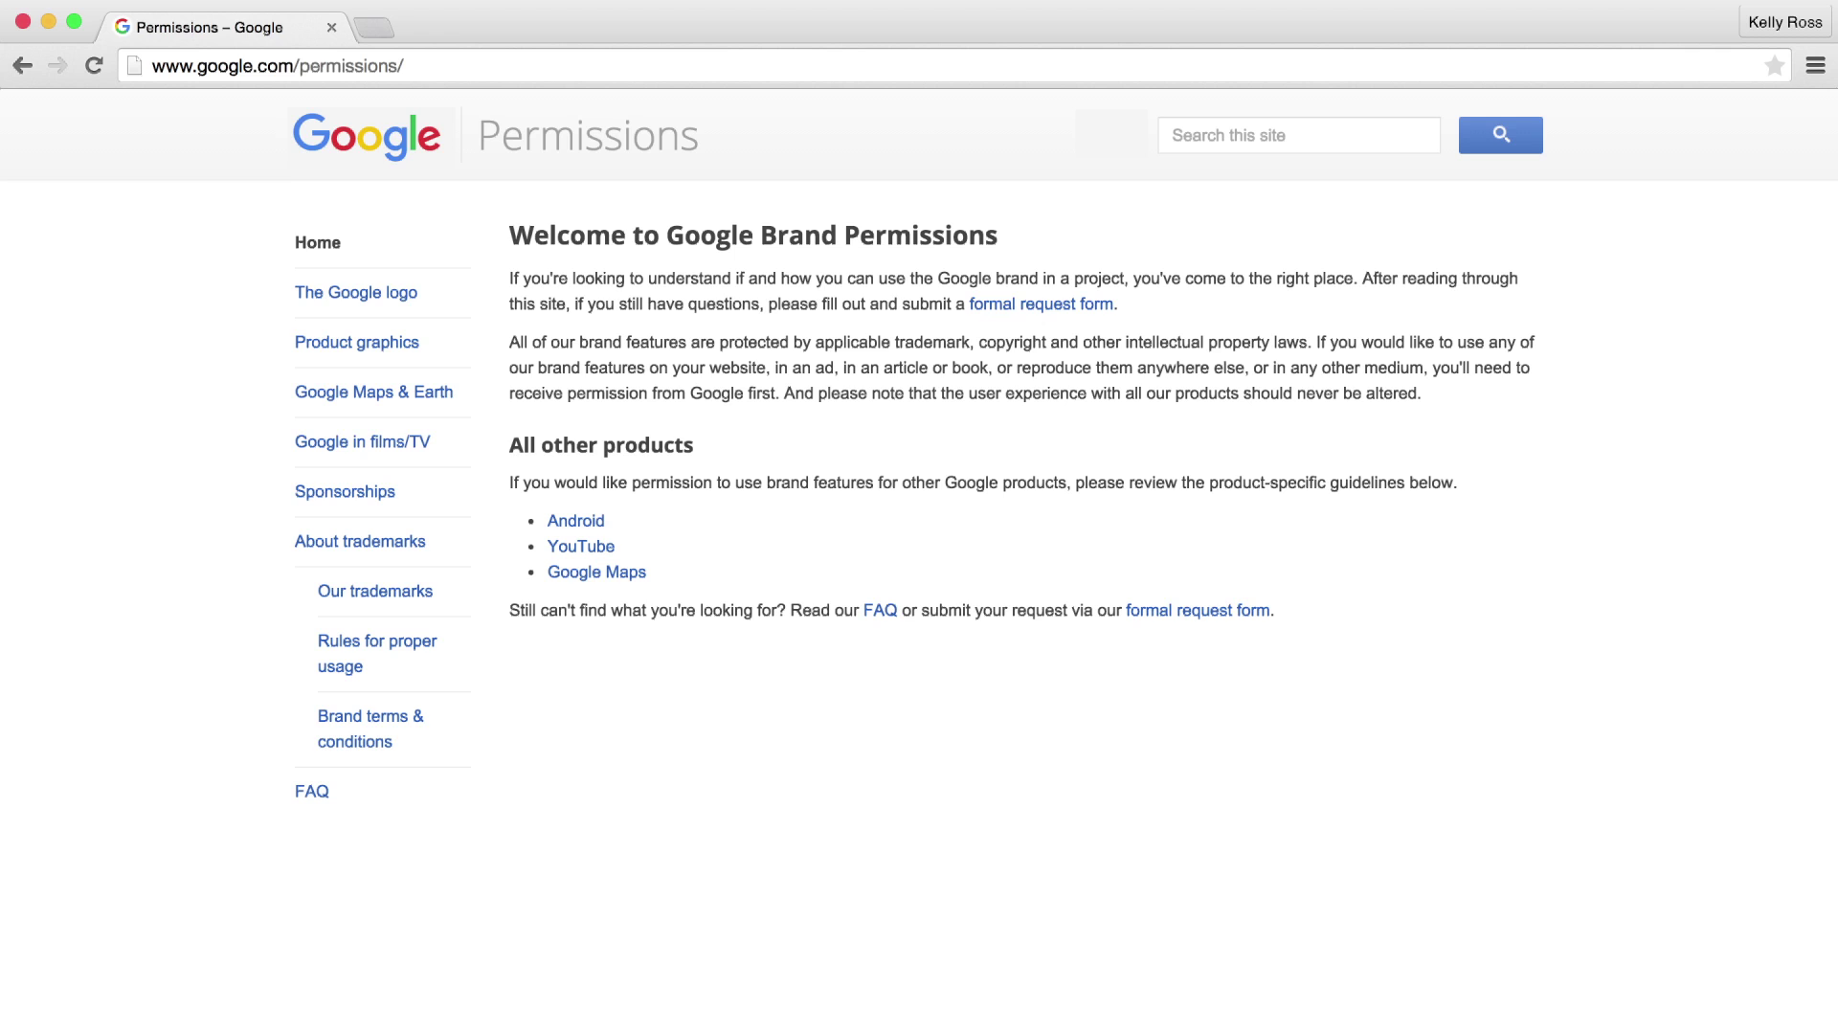
pyautogui.press('super+l')
pyautogui.write('https://sites.google.com/s')
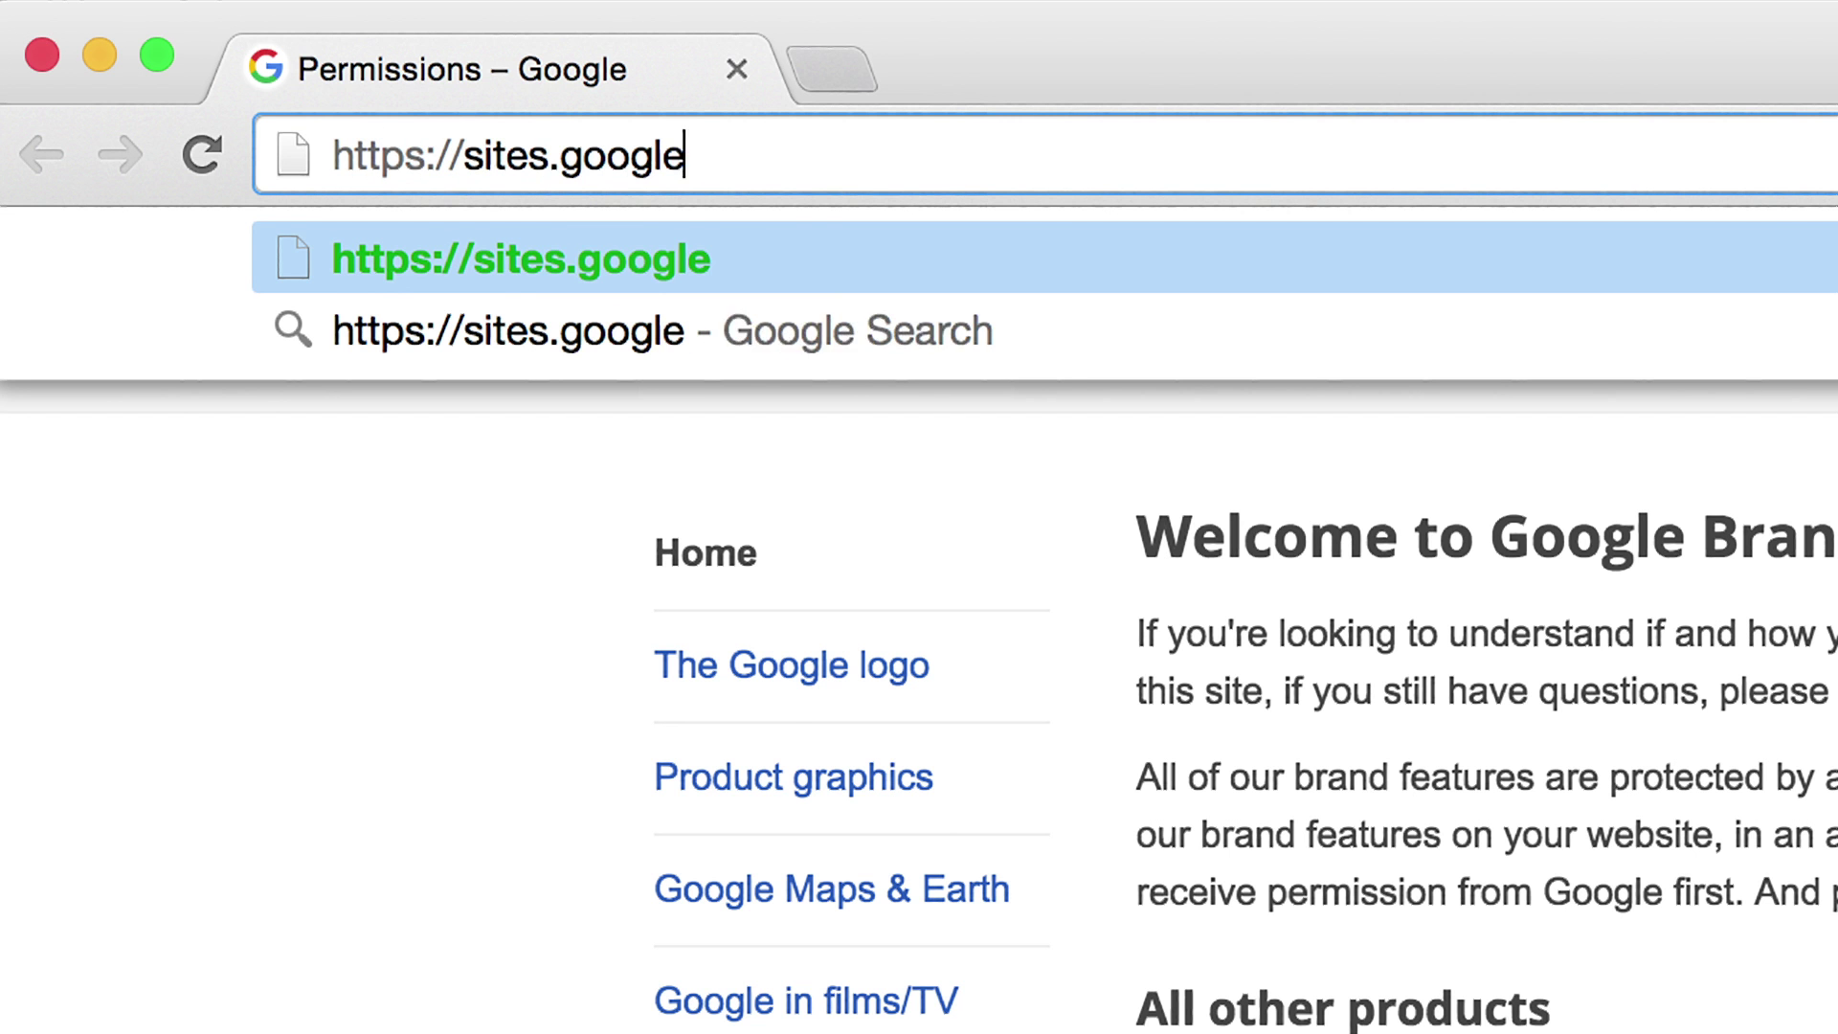
pyautogui.write('ite/kmltouring/')
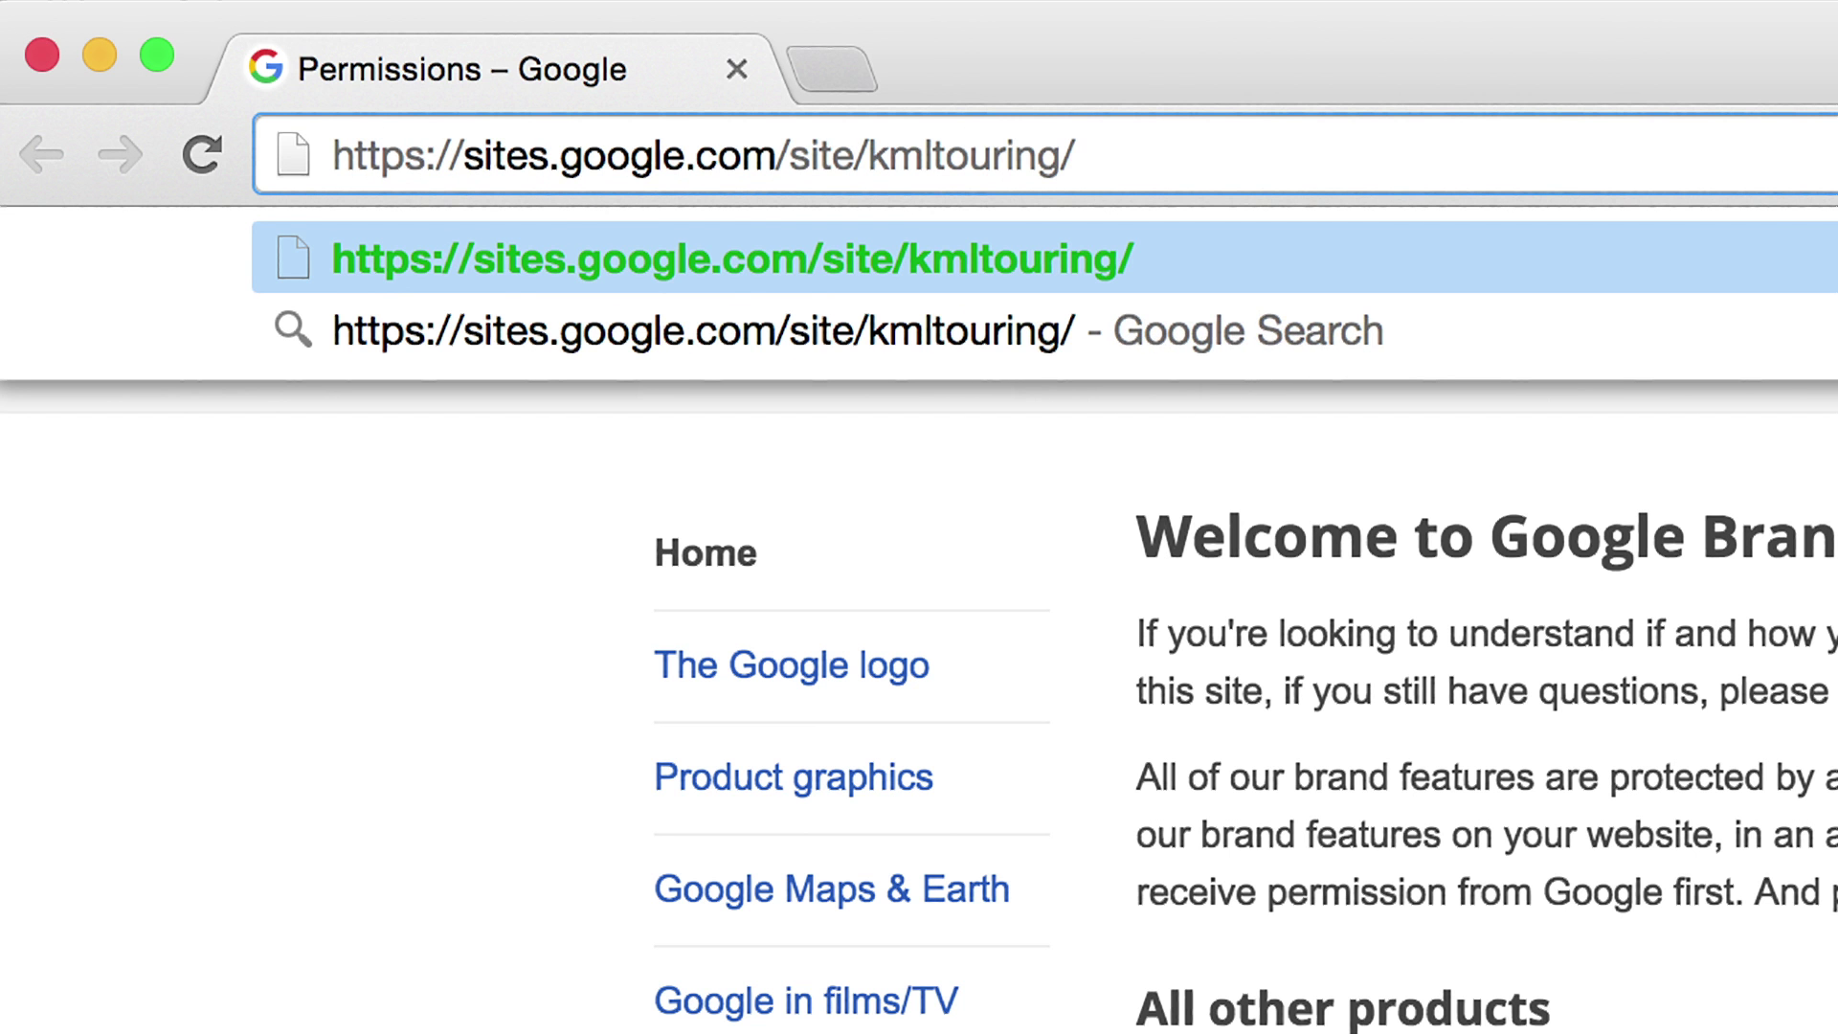
pyautogui.press('Return')
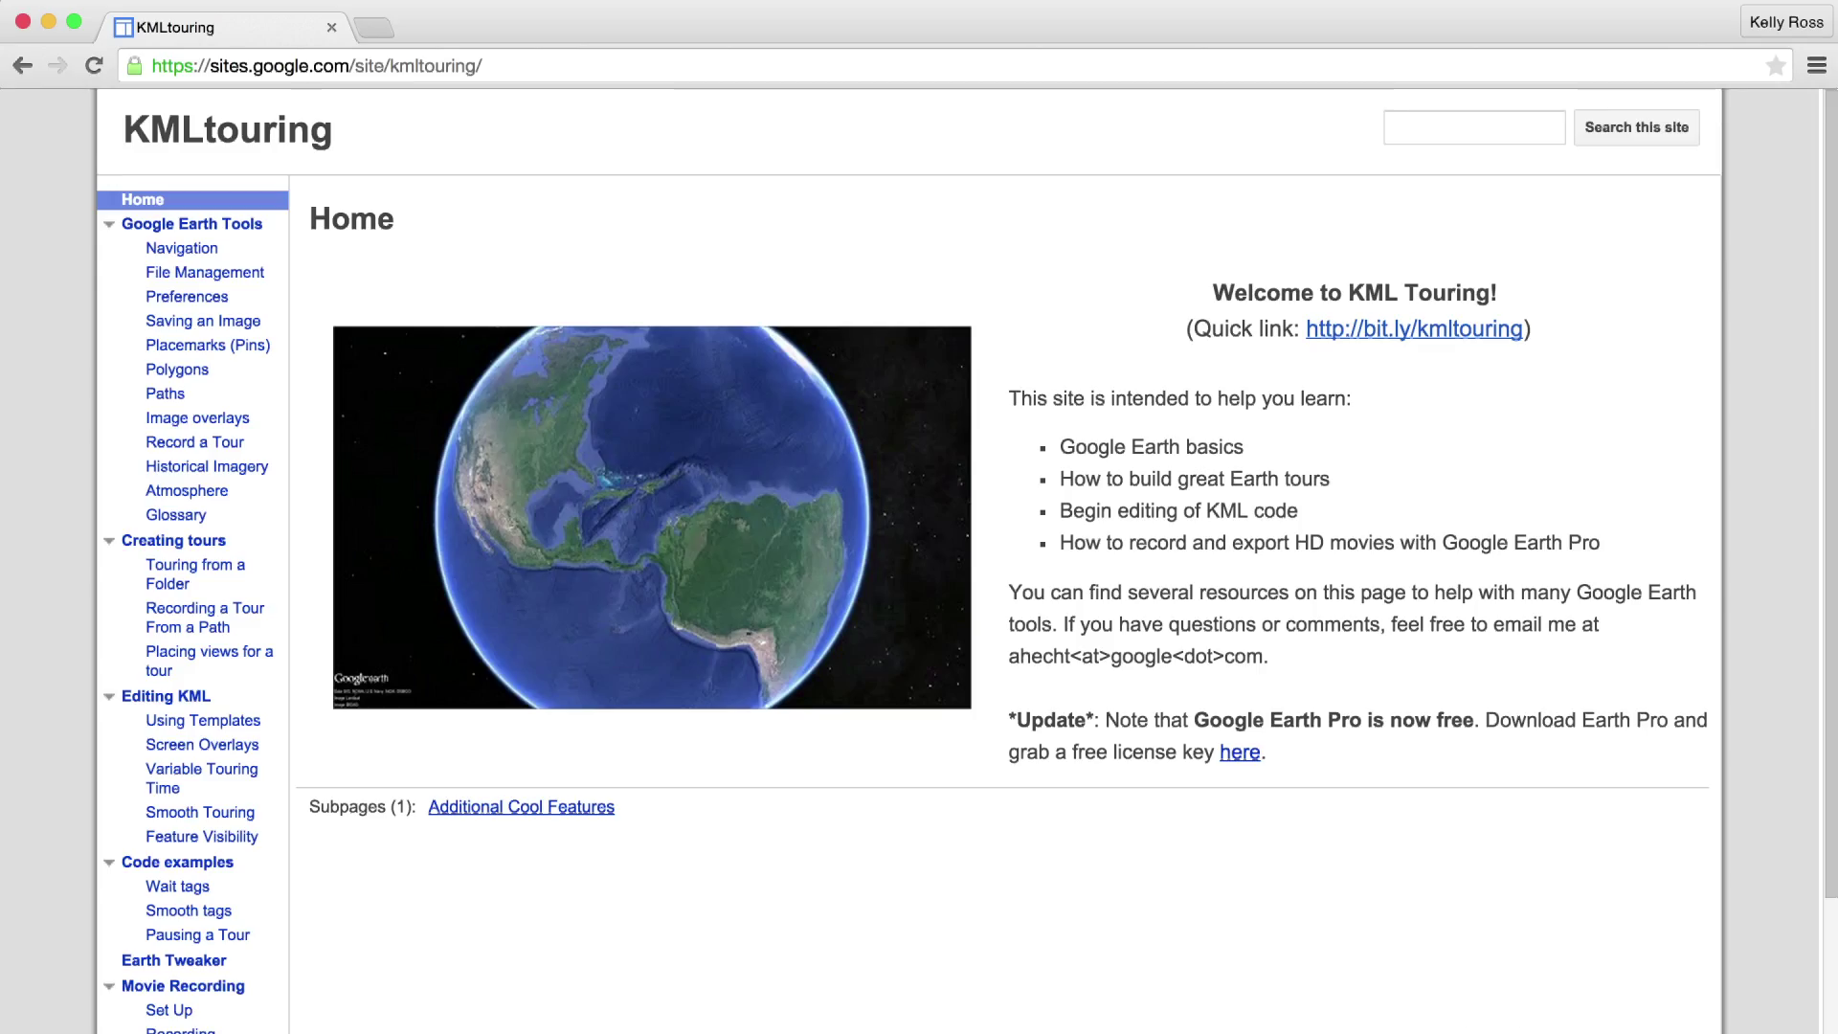